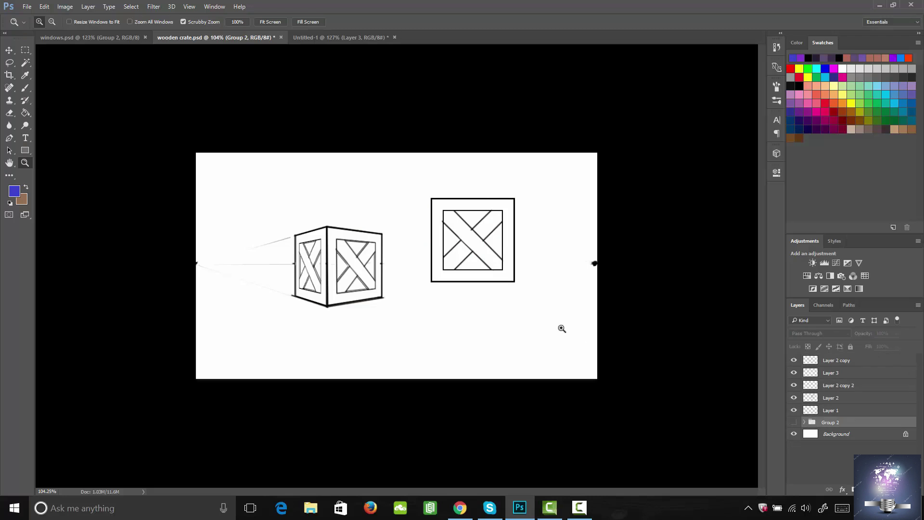
- Switch to the Untitled-1 document and save it in the Projects folder as a Photoshop file named "wood texture 1", keeping maximum compatibility
{"action": "left_click", "coordinate": [336, 38]}
{"action": "left_click_drag", "start_coordinate": [495, 224], "coordinate": [474, 233]}
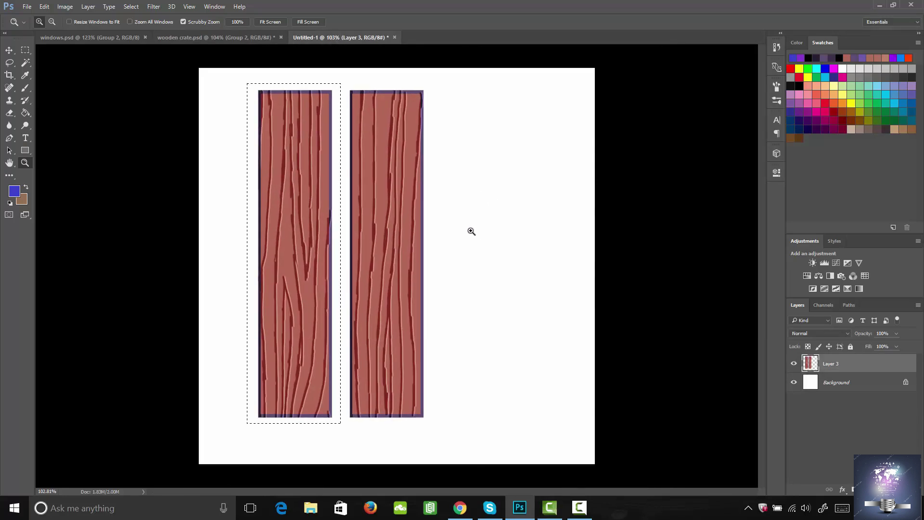
{"action": "left_click", "coordinate": [27, 7]}
{"action": "left_click", "coordinate": [80, 140]}
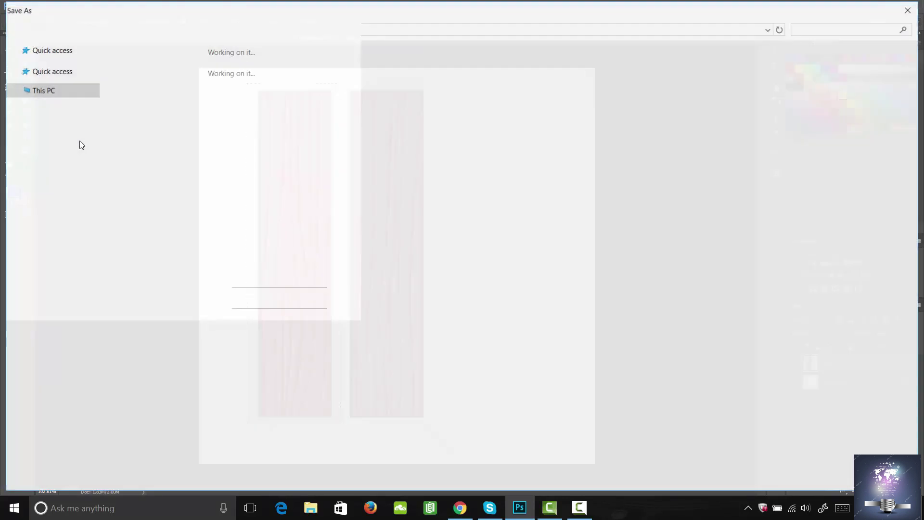
{"action": "type", "text": "w"}
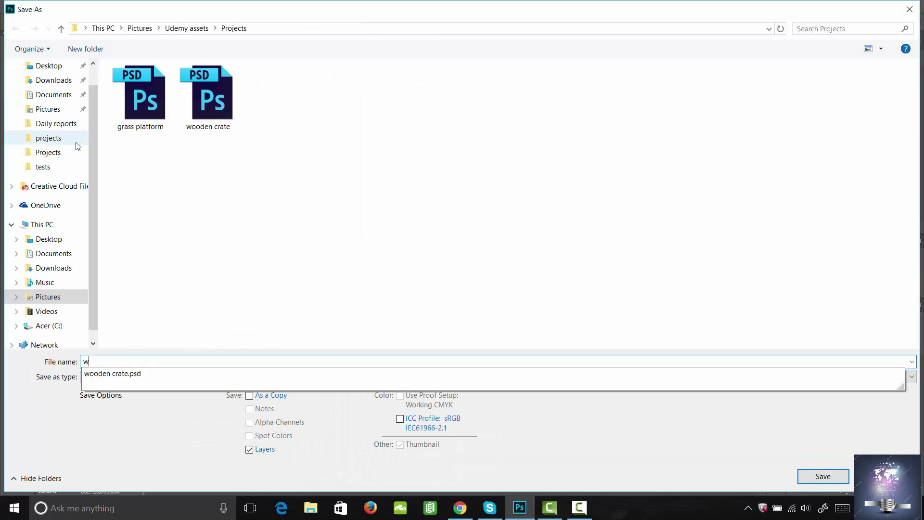
{"action": "type", "text": "ood texture"}
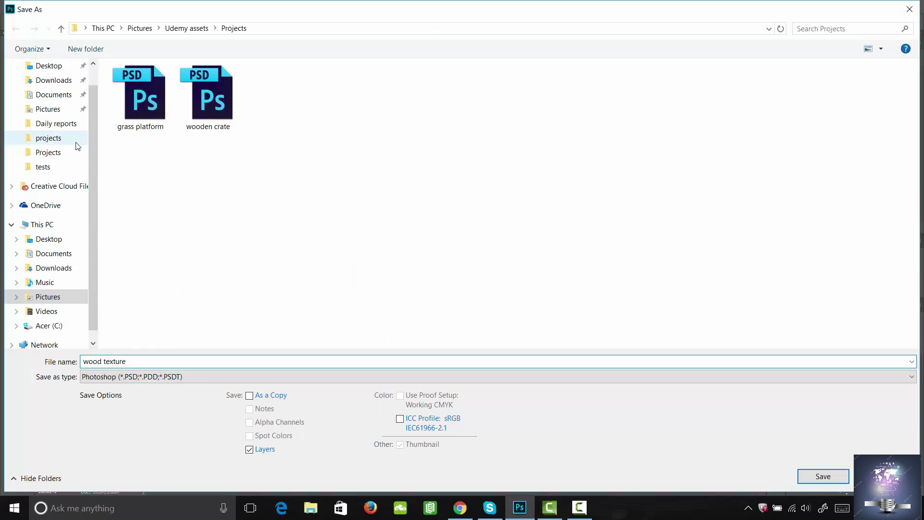
{"action": "type", "text": " 1"}
{"action": "key", "text": "Return"}
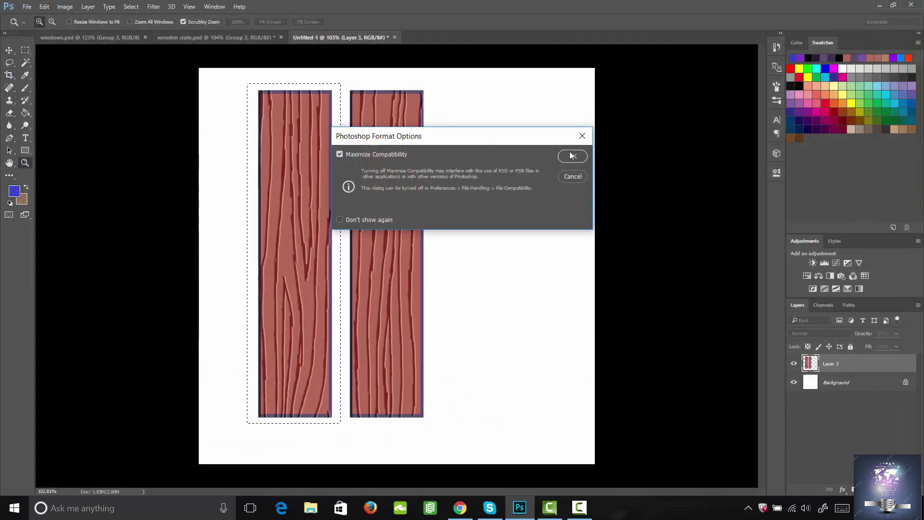
{"action": "left_click", "coordinate": [571, 155]}
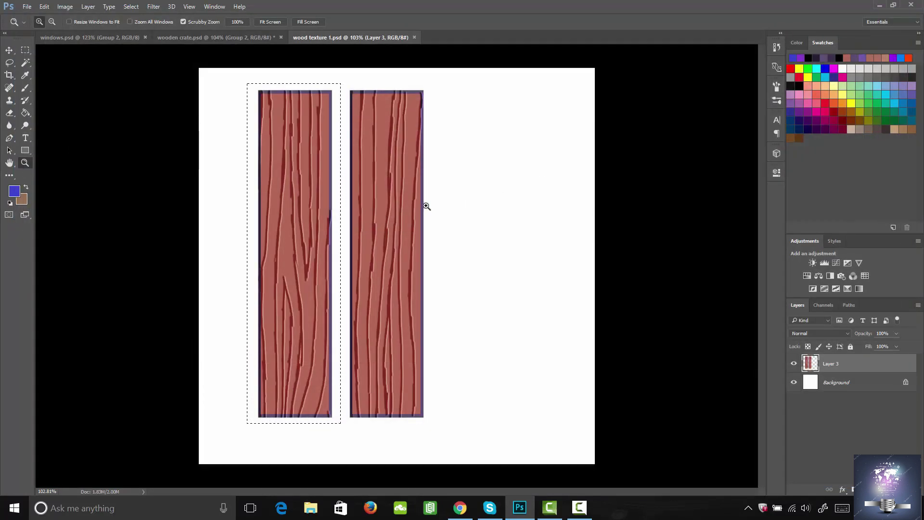
- Delete both red wood planks from Layer 3 and clear the selection
{"action": "key", "text": "m"}
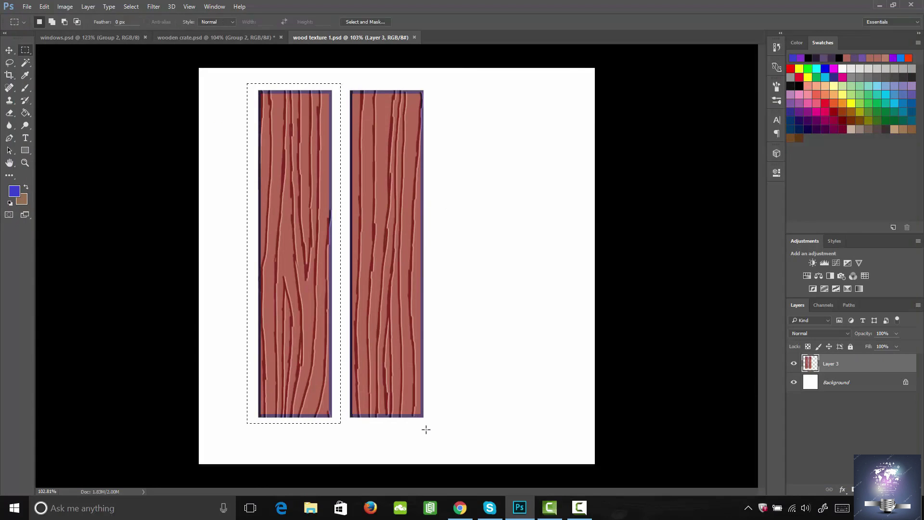
{"action": "left_click_drag", "start_coordinate": [455, 443], "coordinate": [234, 85]}
{"action": "key", "text": "Delete"}
{"action": "key", "text": "ctrl+d"}
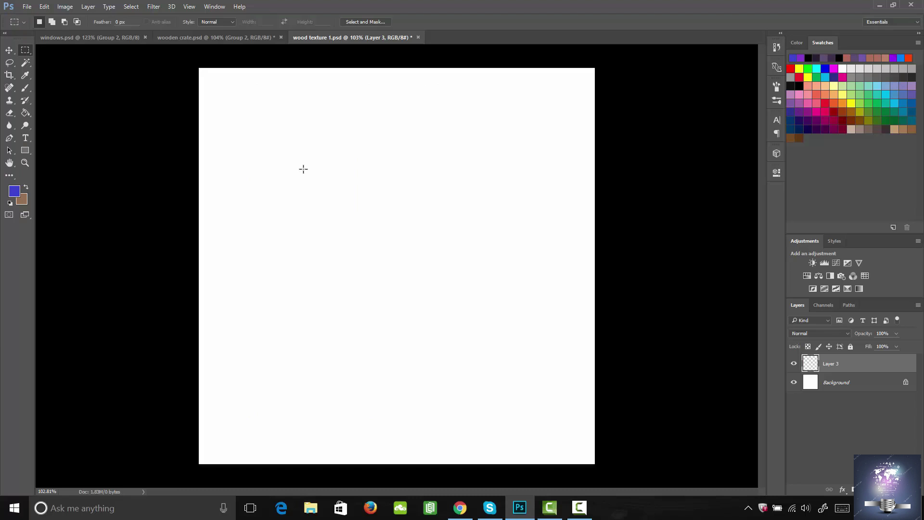
- Select a tall narrow plank-shaped rectangle on the empty canvas and fill it with dark brown #39302b
{"action": "left_click_drag", "start_coordinate": [278, 83], "coordinate": [346, 427]}
{"action": "left_click", "coordinate": [14, 191]}
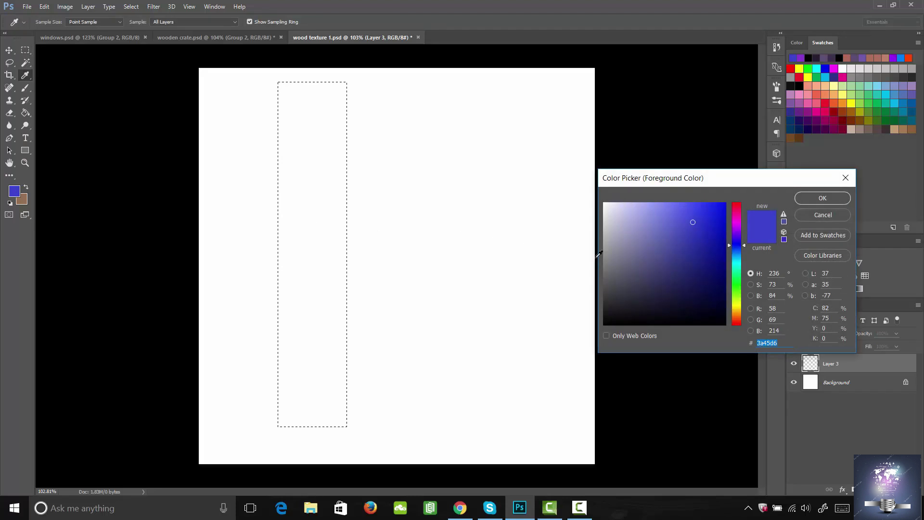
{"action": "left_click_drag", "start_coordinate": [736, 244], "coordinate": [737, 318]}
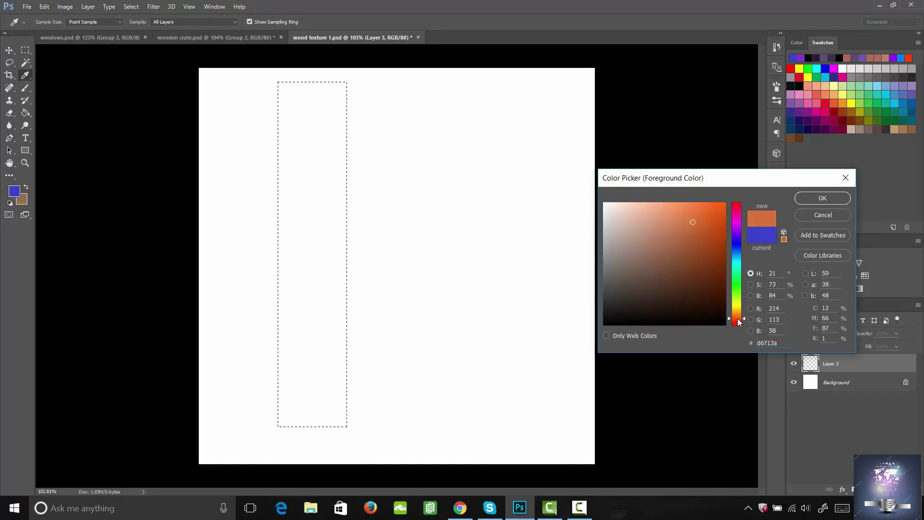
{"action": "left_click_drag", "start_coordinate": [666, 301], "coordinate": [633, 297]}
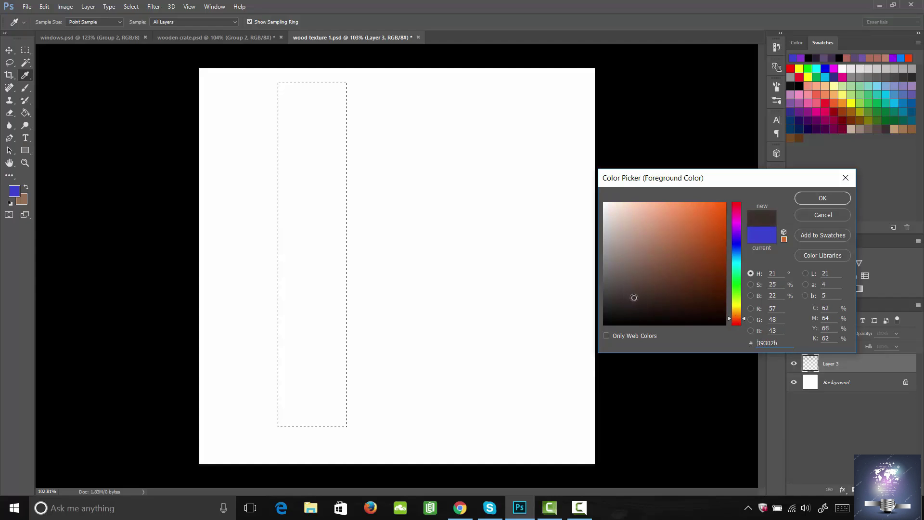
{"action": "left_click", "coordinate": [824, 198]}
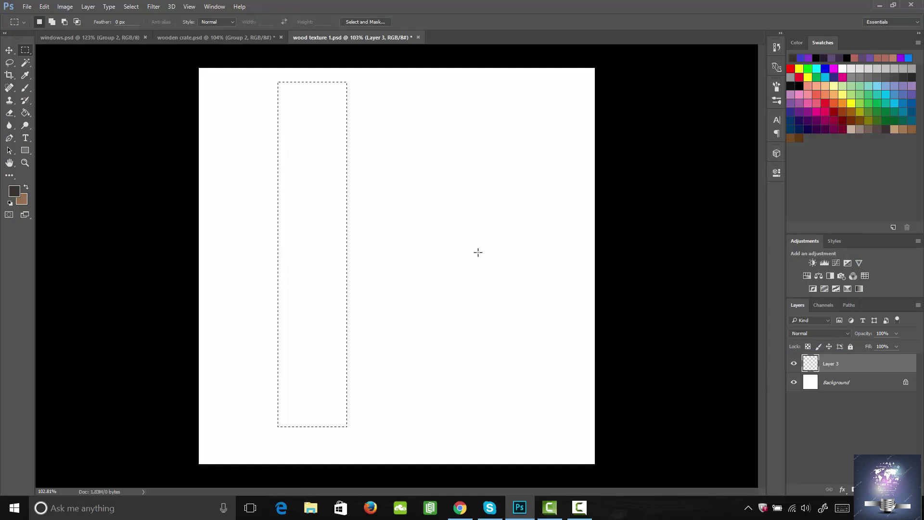
{"action": "key", "text": "g"}
{"action": "left_click", "coordinate": [315, 222]}
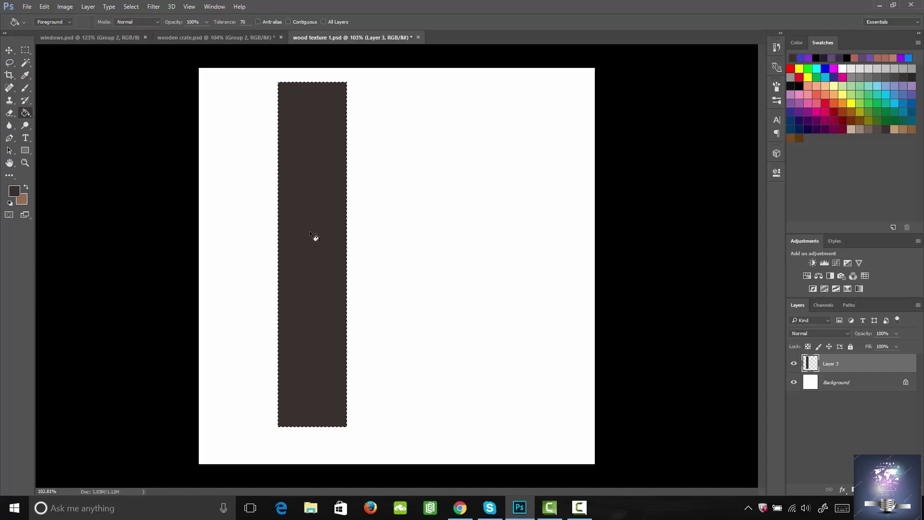
- Set the foreground color to lighter brown #5e4c3e and paint long curved wood-grain strands over the dark plank with a smaller brush
{"action": "left_click", "coordinate": [15, 194]}
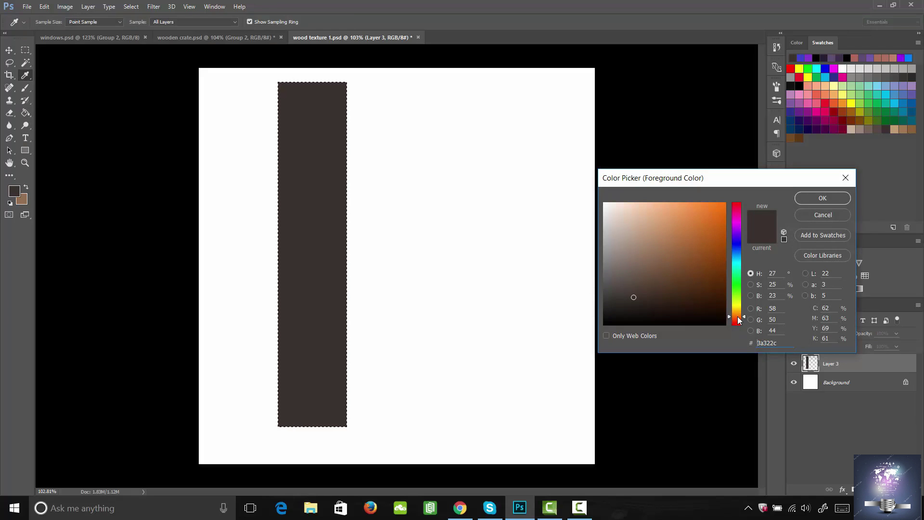
{"action": "left_click_drag", "start_coordinate": [635, 291], "coordinate": [644, 279]}
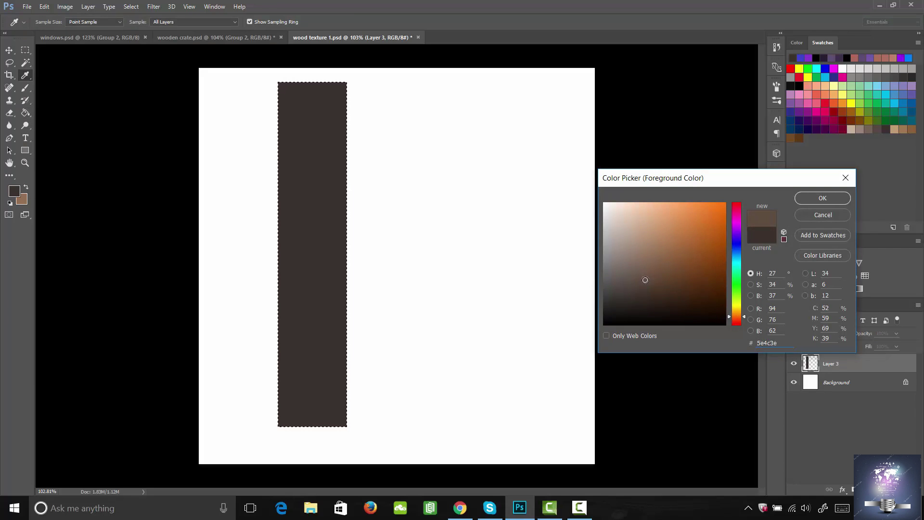
{"action": "left_click", "coordinate": [822, 198]}
{"action": "key", "text": "g"}
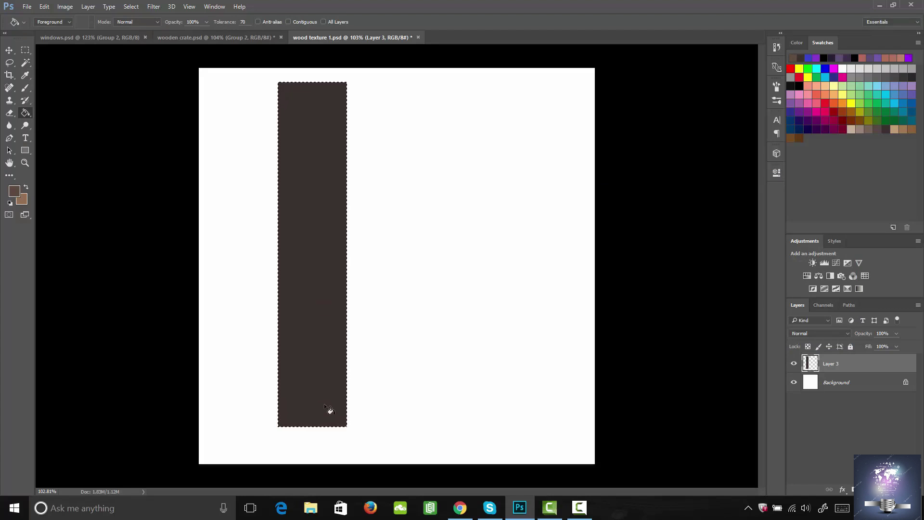
{"action": "key", "text": "b"}
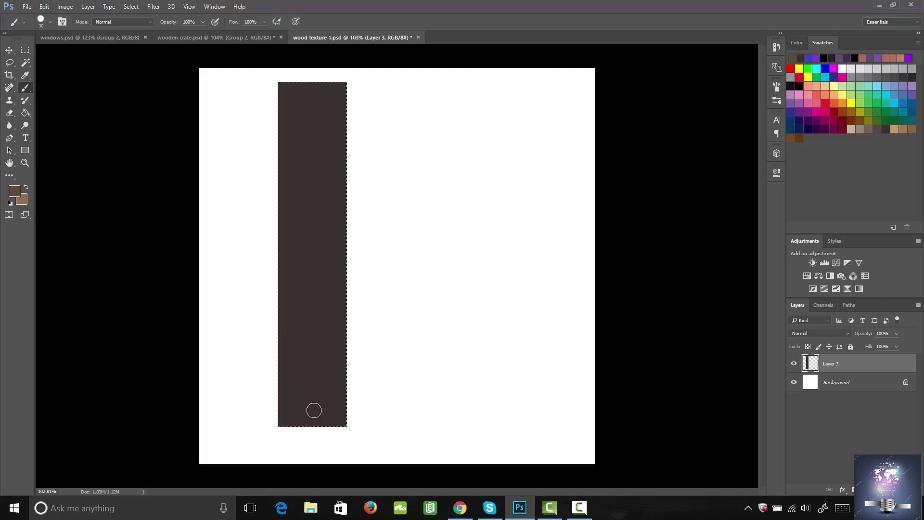
{"action": "key", "text": "bracketleft"}
{"action": "key", "text": "bracketleft"}
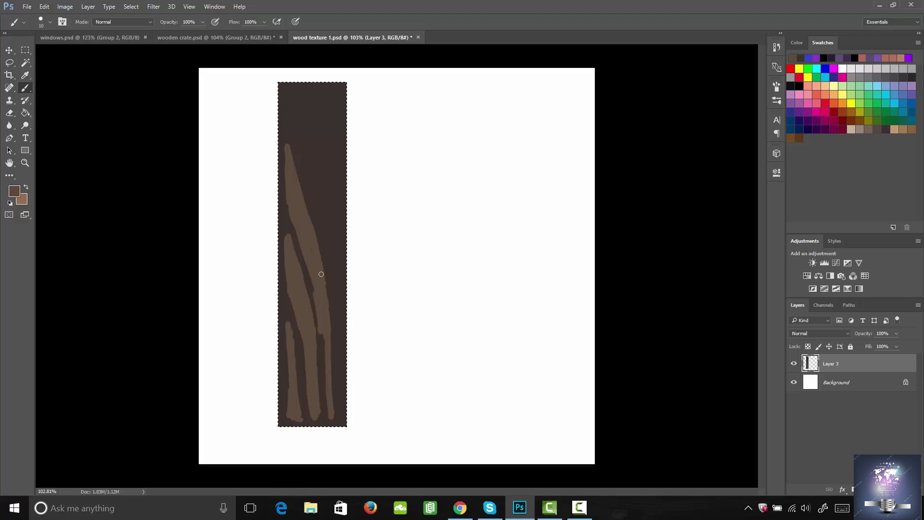
{"action": "left_click_drag", "start_coordinate": [317, 248], "coordinate": [335, 393]}
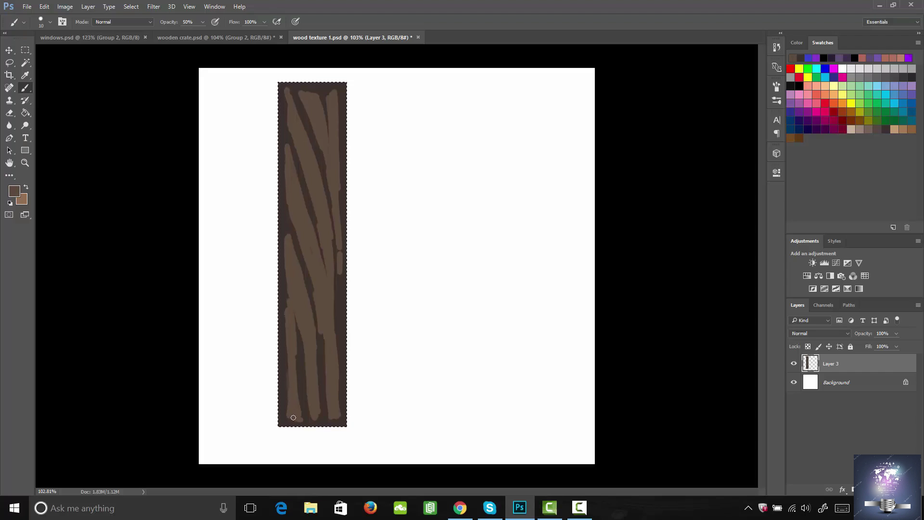
- Sample the blended mid-brown at the edge of the plank's lower-left strand and shade that edge with the brush at 100% opacity
{"action": "key", "text": "z"}
{"action": "mouse_move", "coordinate": [290, 382]}
{"action": "left_mouse_down"}
{"action": "mouse_move", "coordinate": [326, 371]}
{"action": "mouse_move", "coordinate": [293, 382]}
{"action": "left_mouse_up"}
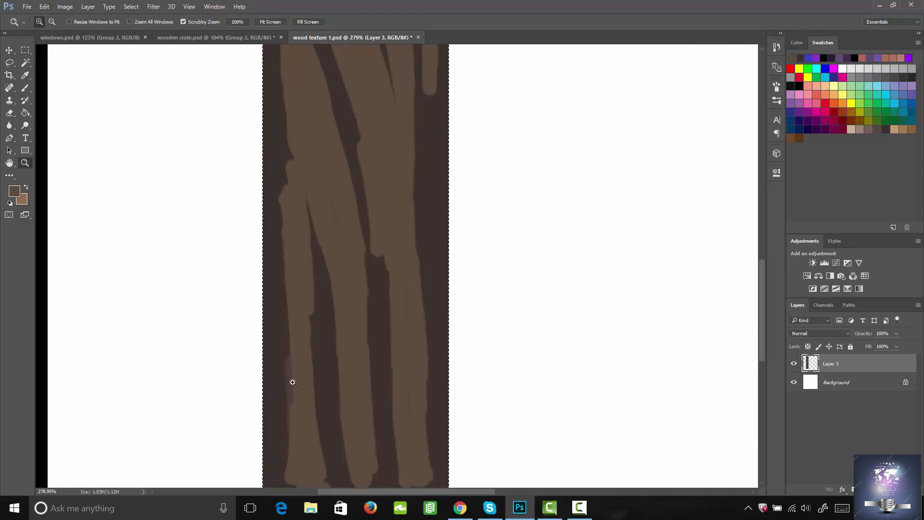
{"action": "key", "text": "i"}
{"action": "left_click", "coordinate": [296, 377]}
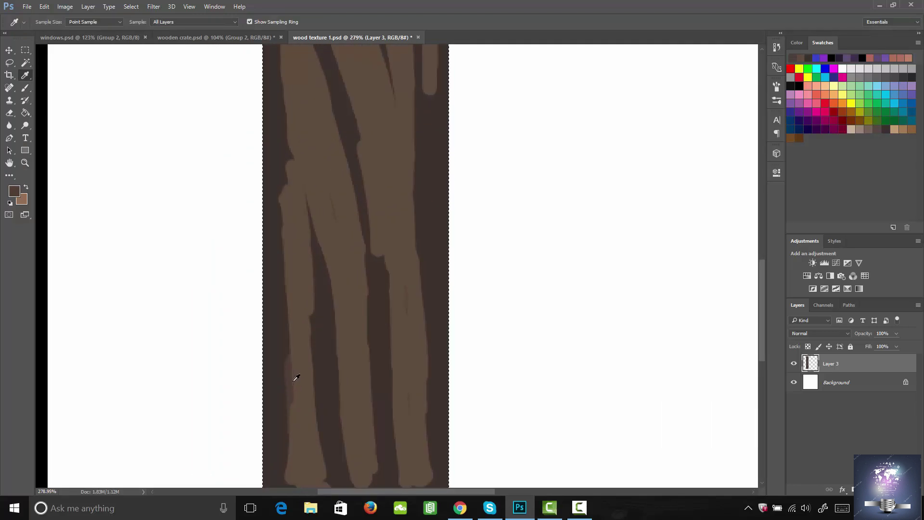
{"action": "key", "text": "b"}
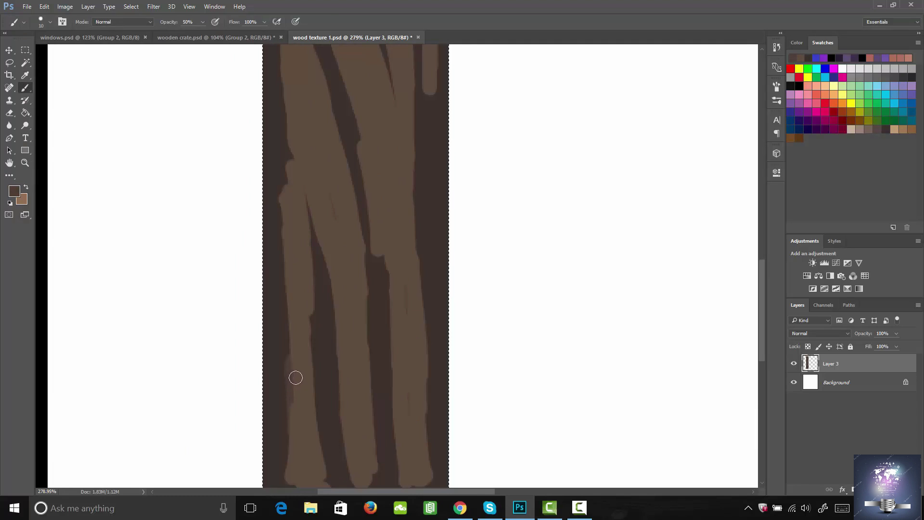
{"action": "key", "text": "z"}
{"action": "left_click_drag", "start_coordinate": [302, 375], "coordinate": [277, 378]}
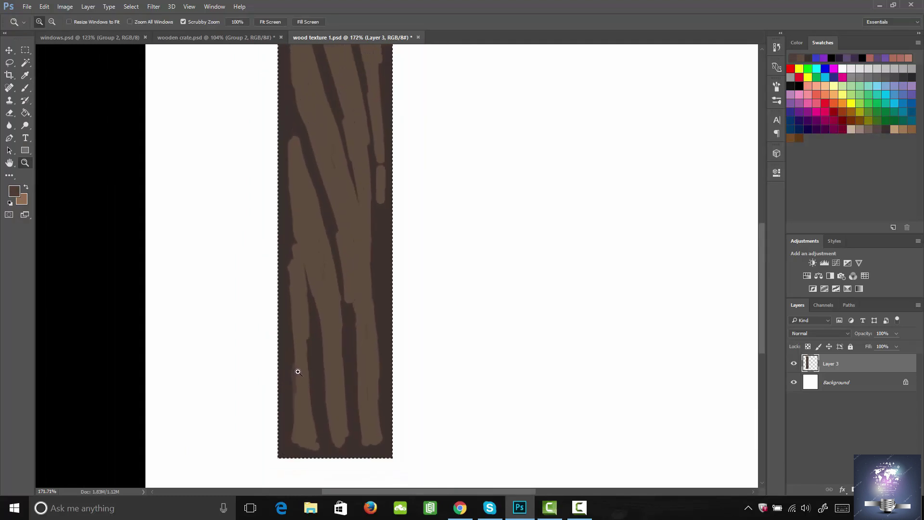
{"action": "key", "text": "b"}
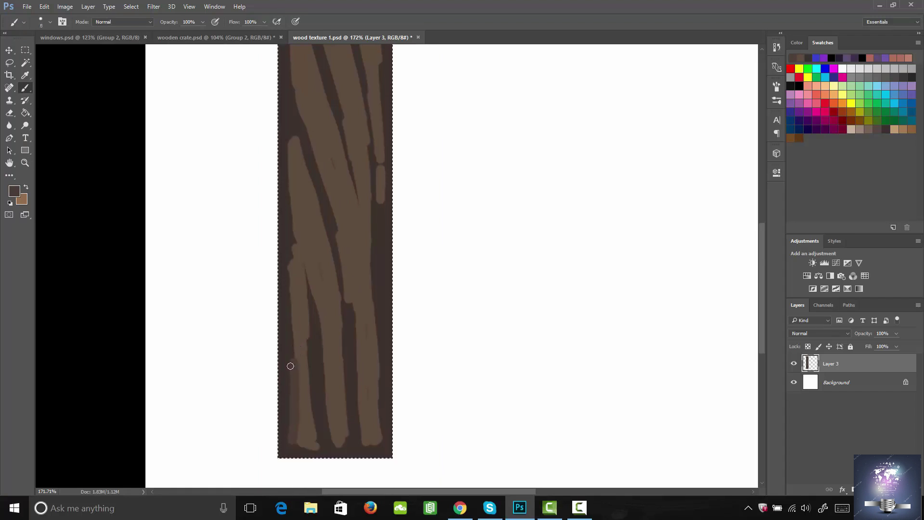
- Switch to the 25 px Round Point bristle brush and reduce its size for fine edge shading
{"action": "left_click", "coordinate": [776, 88]}
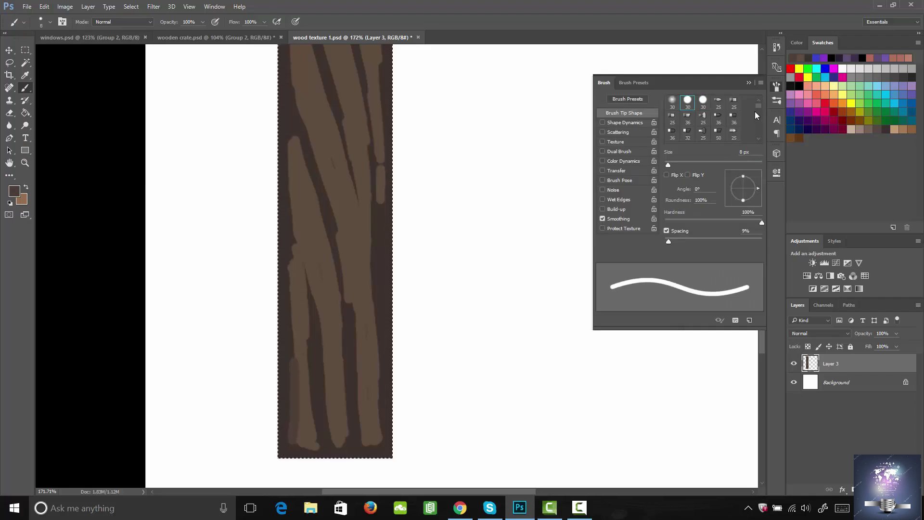
{"action": "left_click", "coordinate": [723, 112]}
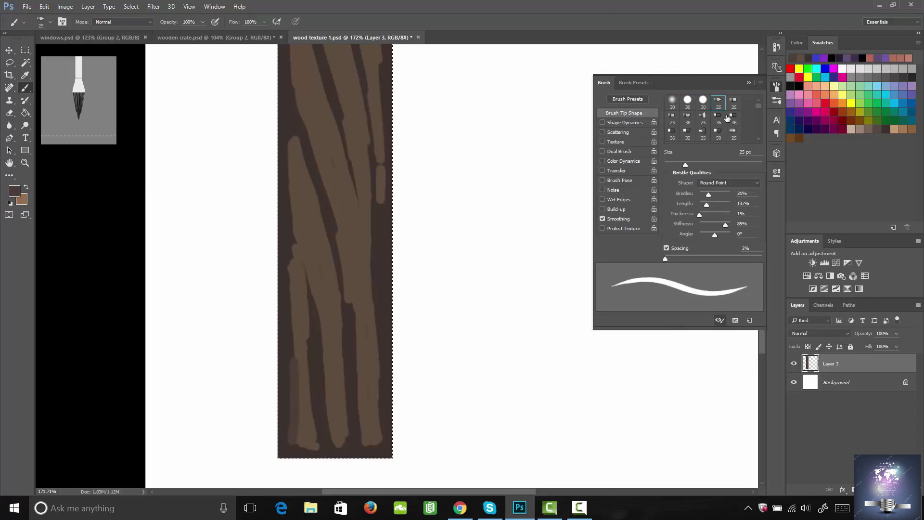
{"action": "left_click", "coordinate": [777, 88]}
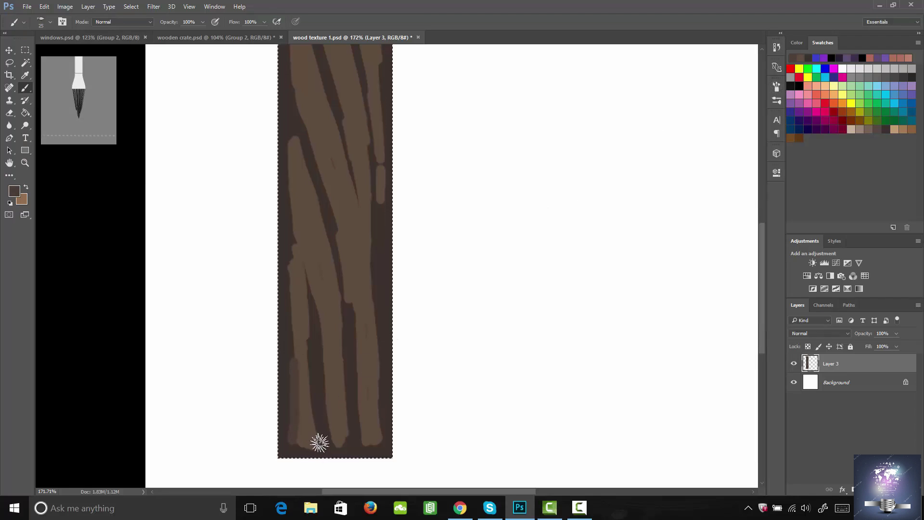
{"action": "key", "text": "bracketleft"}
{"action": "key", "text": "bracketleft"}
{"action": "key", "text": "bracketleft"}
{"action": "key", "text": "bracketleft"}
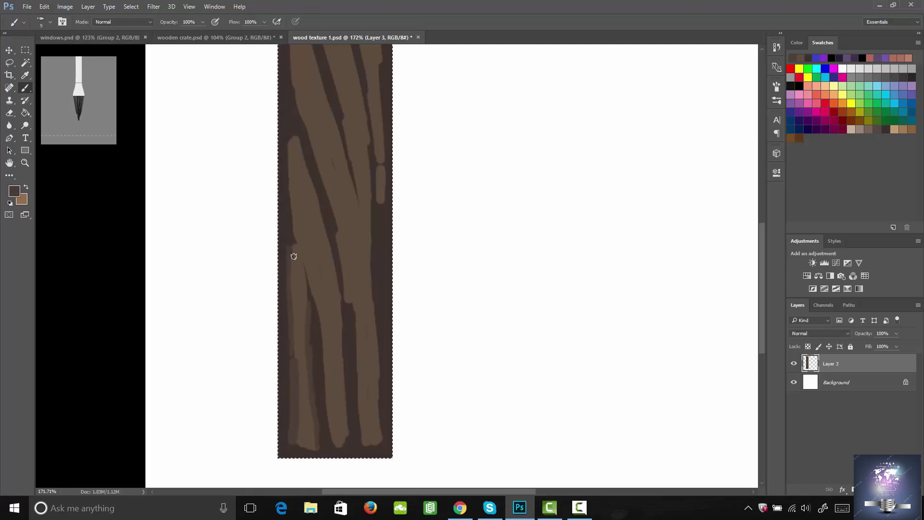
- Paint mid-brown shading along the edges of the grain strands in the plank's lower part
{"action": "left_click_drag", "start_coordinate": [293, 255], "coordinate": [290, 201]}
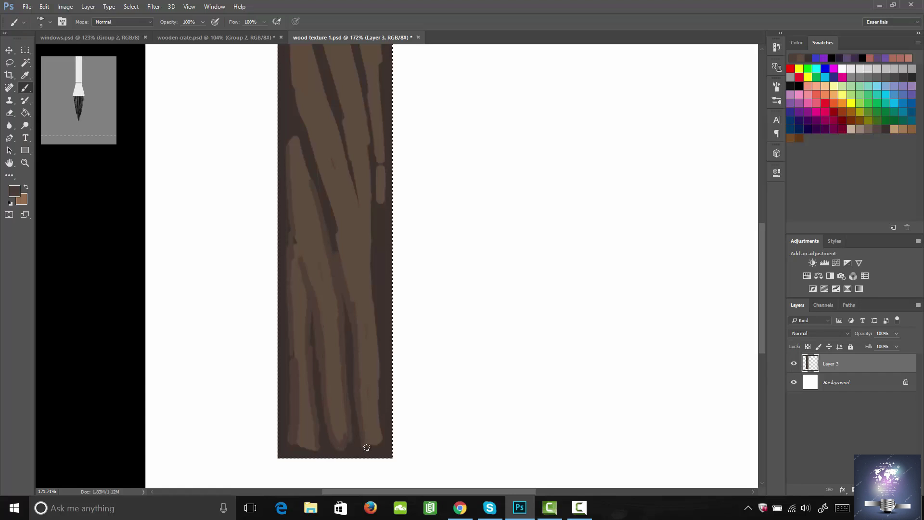
{"action": "mouse_move", "coordinate": [367, 448]}
{"action": "left_mouse_down"}
{"action": "mouse_move", "coordinate": [385, 434]}
{"action": "mouse_move", "coordinate": [378, 386]}
{"action": "left_mouse_up"}
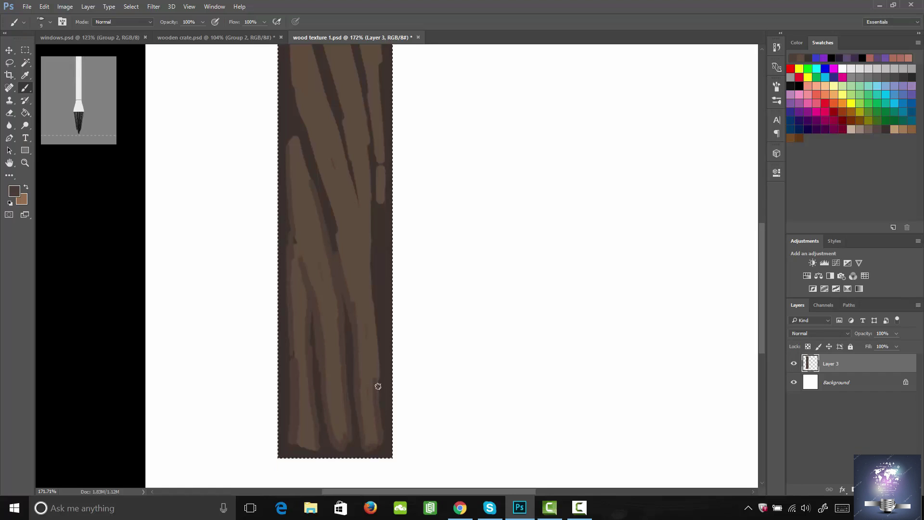
{"action": "left_click_drag", "start_coordinate": [370, 225], "coordinate": [373, 298]}
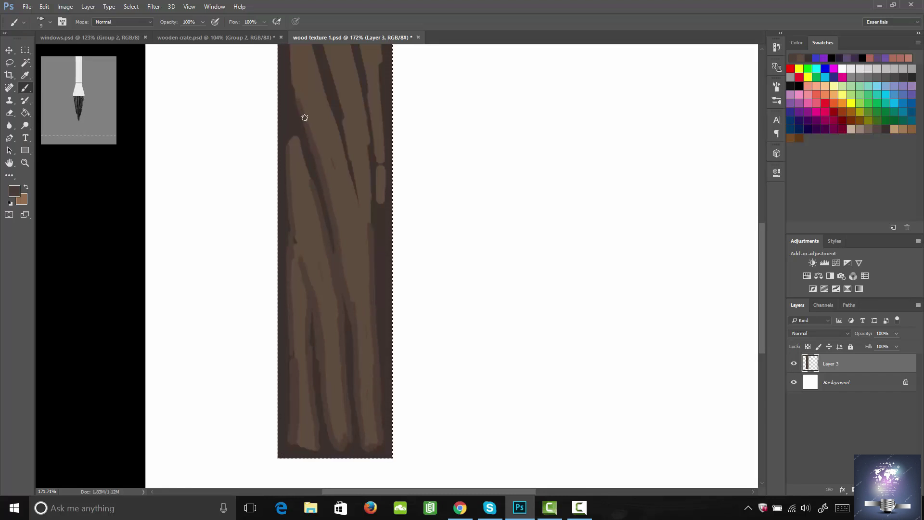
- Paint mid-brown shading along the dark grooves between the grain strands in the plank's middle part
{"action": "key", "text": "space"}
{"action": "left_click_drag", "start_coordinate": [348, 240], "coordinate": [348, 366]}
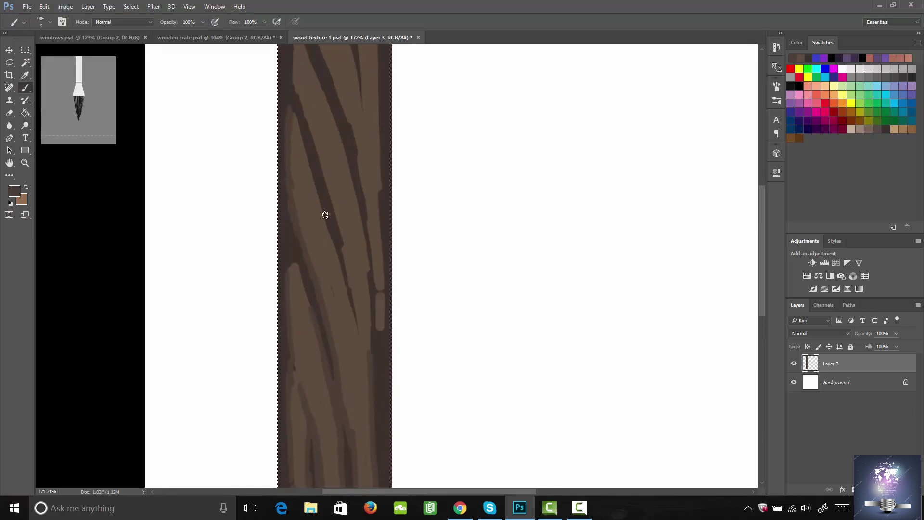
{"action": "left_click_drag", "start_coordinate": [340, 231], "coordinate": [345, 267]}
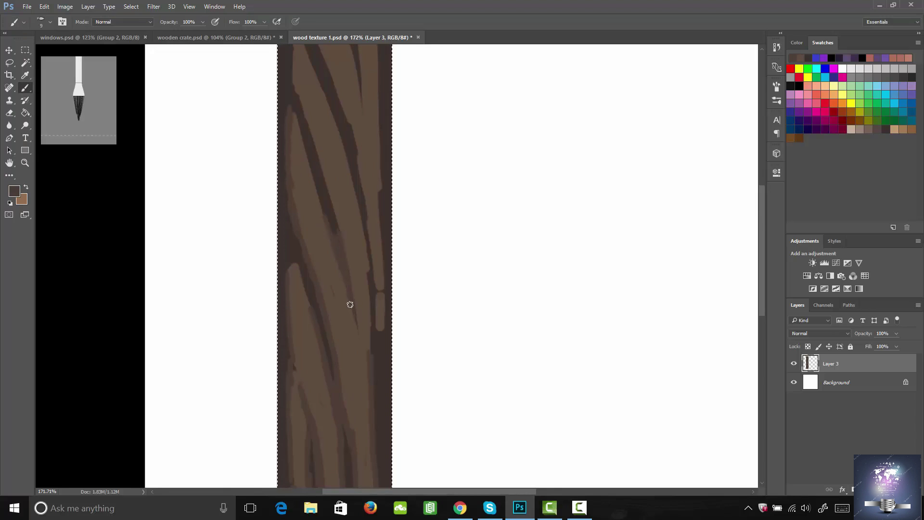
{"action": "left_click_drag", "start_coordinate": [350, 304], "coordinate": [359, 343]}
{"action": "left_click_drag", "start_coordinate": [332, 235], "coordinate": [317, 191]}
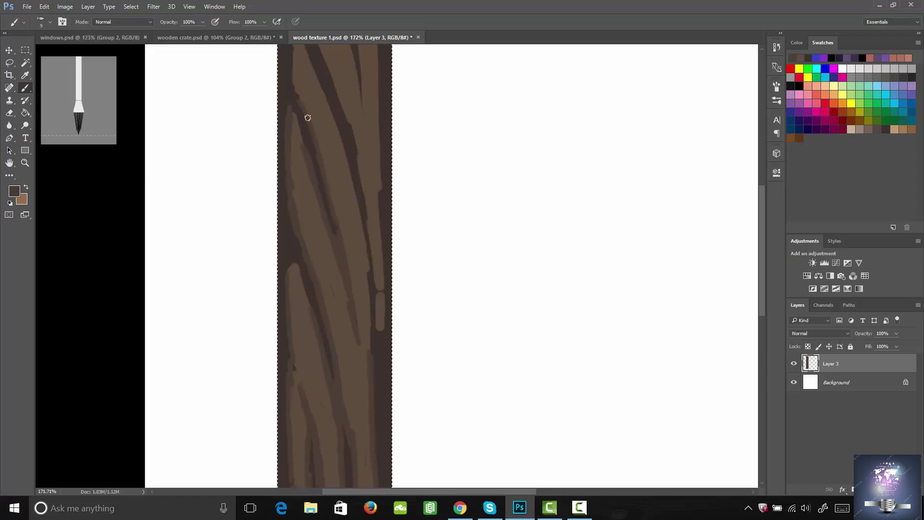
- Shade the short strand near the plank's right edge, that edge itself and the long narrow groove beside it with mid-brown
{"action": "left_click_drag", "start_coordinate": [369, 271], "coordinate": [373, 350]}
{"action": "left_click_drag", "start_coordinate": [376, 295], "coordinate": [378, 337]}
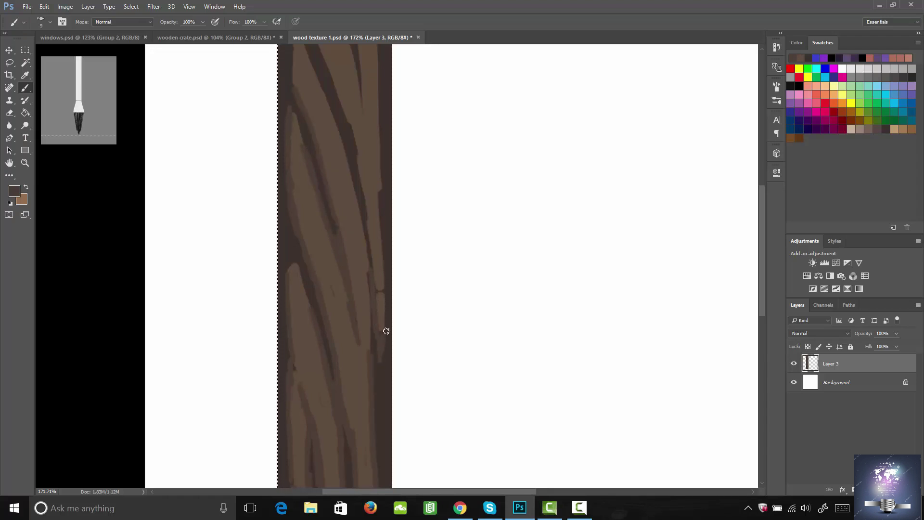
{"action": "left_click_drag", "start_coordinate": [381, 370], "coordinate": [378, 372]}
{"action": "left_click_drag", "start_coordinate": [374, 332], "coordinate": [378, 423]}
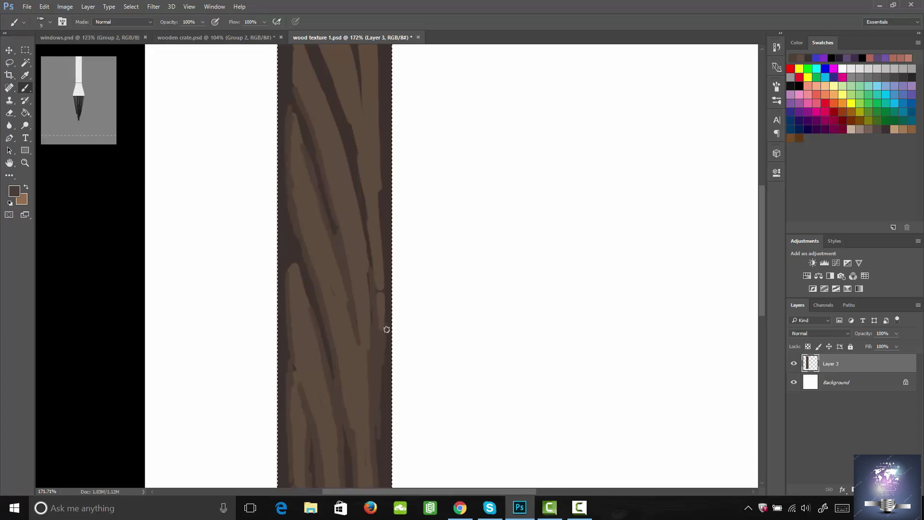
{"action": "left_click_drag", "start_coordinate": [386, 327], "coordinate": [383, 229]}
{"action": "left_click_drag", "start_coordinate": [381, 160], "coordinate": [380, 150]}
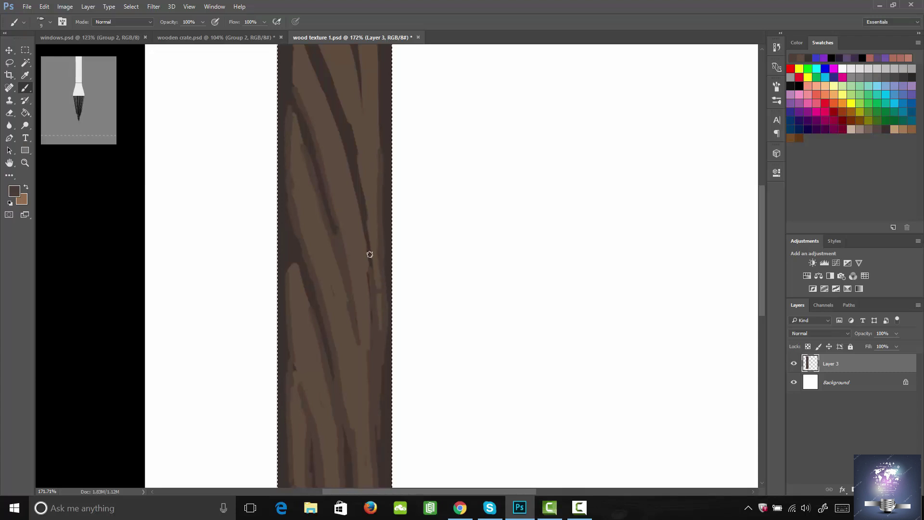
{"action": "left_click_drag", "start_coordinate": [367, 230], "coordinate": [370, 251]}
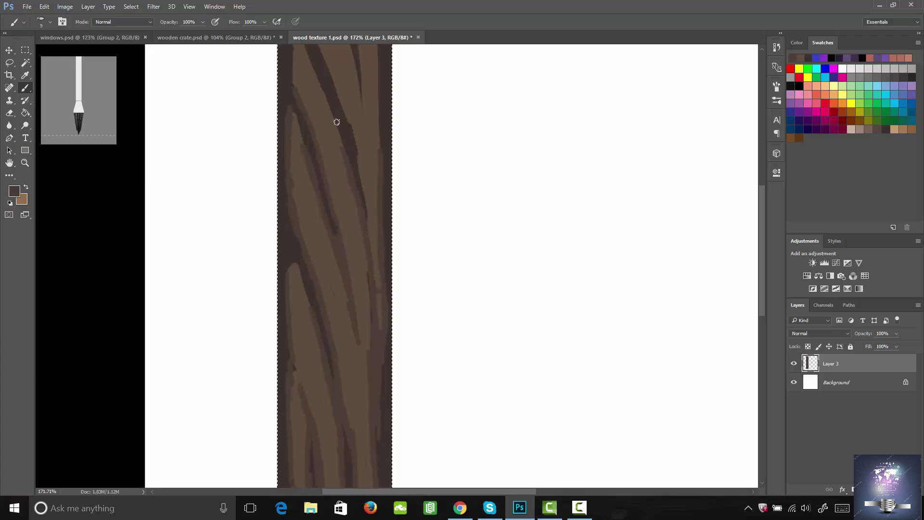
{"action": "left_click_drag", "start_coordinate": [336, 122], "coordinate": [363, 203]}
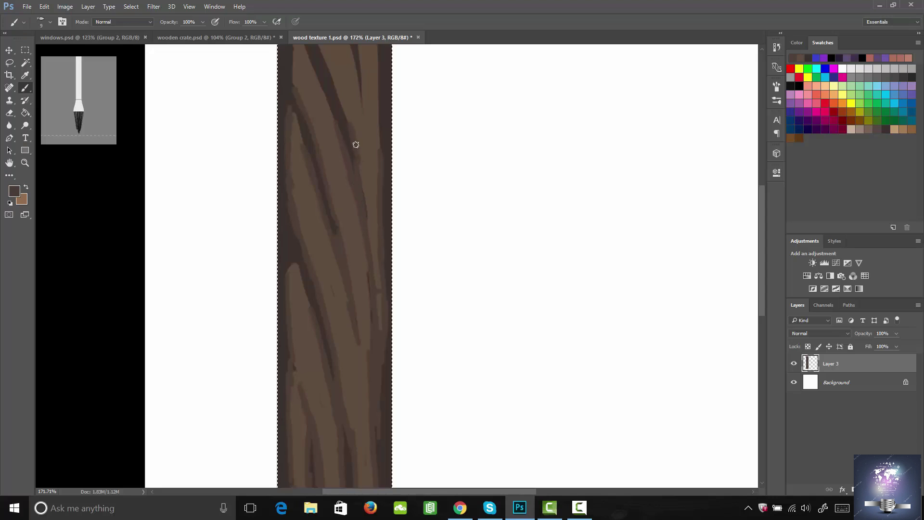
- Paint mid-brown shading around the strand ends and along the grooves in the plank's upper part
{"action": "key", "text": "space"}
{"action": "left_click_drag", "start_coordinate": [357, 204], "coordinate": [357, 324]}
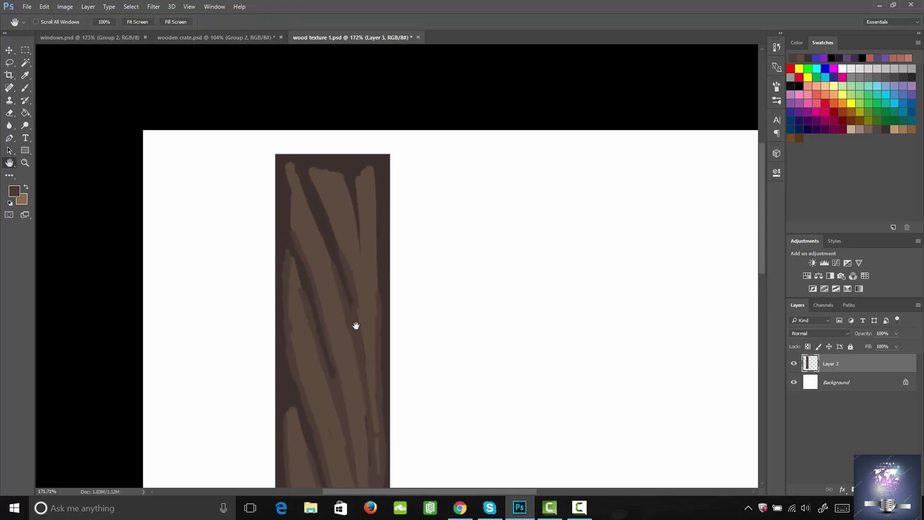
{"action": "mouse_move", "coordinate": [326, 239]}
{"action": "left_mouse_down"}
{"action": "mouse_move", "coordinate": [305, 192]}
{"action": "mouse_move", "coordinate": [313, 212]}
{"action": "left_mouse_up"}
{"action": "left_click_drag", "start_coordinate": [286, 161], "coordinate": [293, 237]}
{"action": "left_click_drag", "start_coordinate": [310, 170], "coordinate": [351, 270]}
{"action": "mouse_move", "coordinate": [312, 165]}
{"action": "left_mouse_down"}
{"action": "mouse_move", "coordinate": [354, 189]}
{"action": "mouse_move", "coordinate": [370, 287]}
{"action": "mouse_move", "coordinate": [369, 260]}
{"action": "mouse_move", "coordinate": [370, 287]}
{"action": "mouse_move", "coordinate": [380, 284]}
{"action": "mouse_move", "coordinate": [379, 250]}
{"action": "left_mouse_up"}
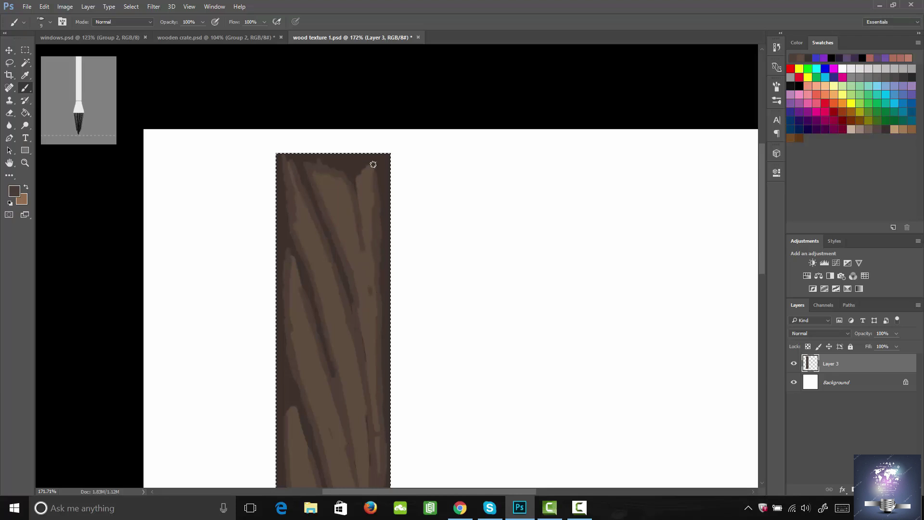
{"action": "mouse_move", "coordinate": [373, 164]}
{"action": "left_mouse_down"}
{"action": "mouse_move", "coordinate": [360, 182]}
{"action": "mouse_move", "coordinate": [370, 164]}
{"action": "left_mouse_up"}
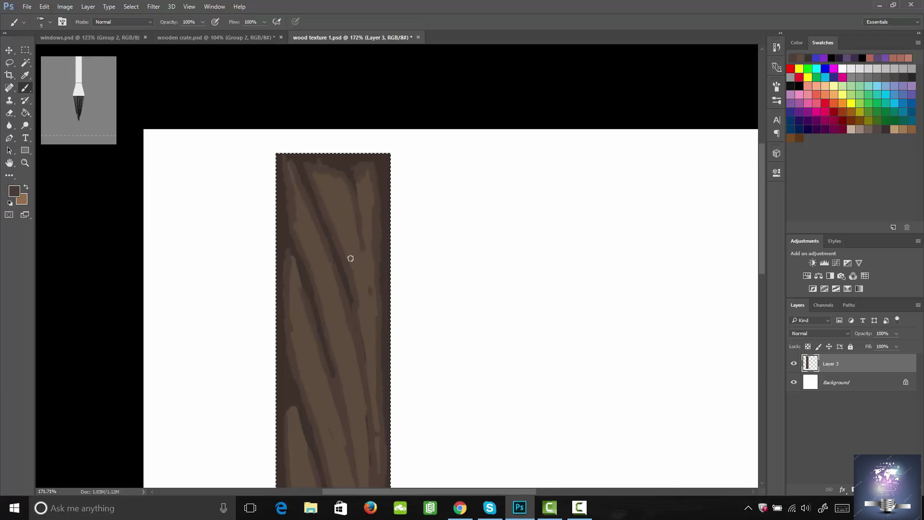
- Deselect the plank to examine the whole texture without the selection outline, and restore the selection
{"action": "key", "text": "ctrl+d"}
{"action": "key", "text": "z"}
{"action": "left_click_drag", "start_coordinate": [355, 266], "coordinate": [328, 270]}
{"action": "left_click_drag", "start_coordinate": [343, 223], "coordinate": [352, 237]}
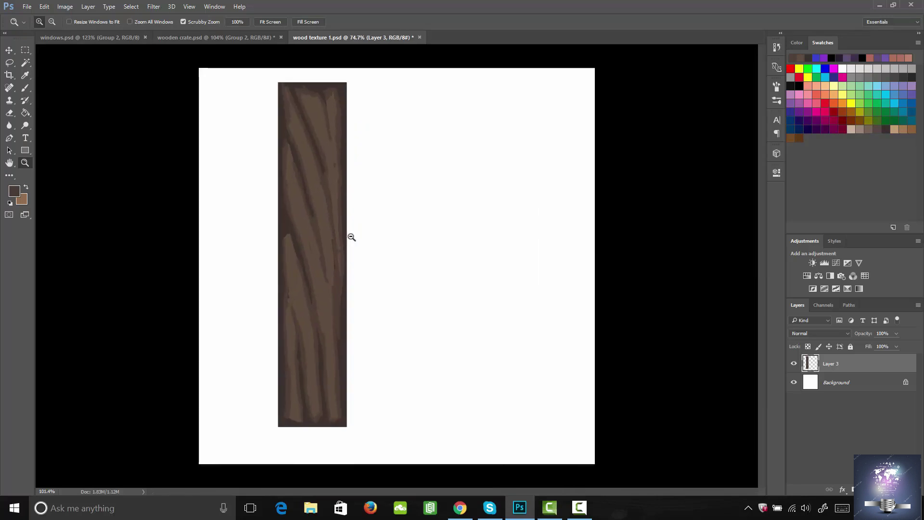
{"action": "key", "text": "ctrl+shift+d"}
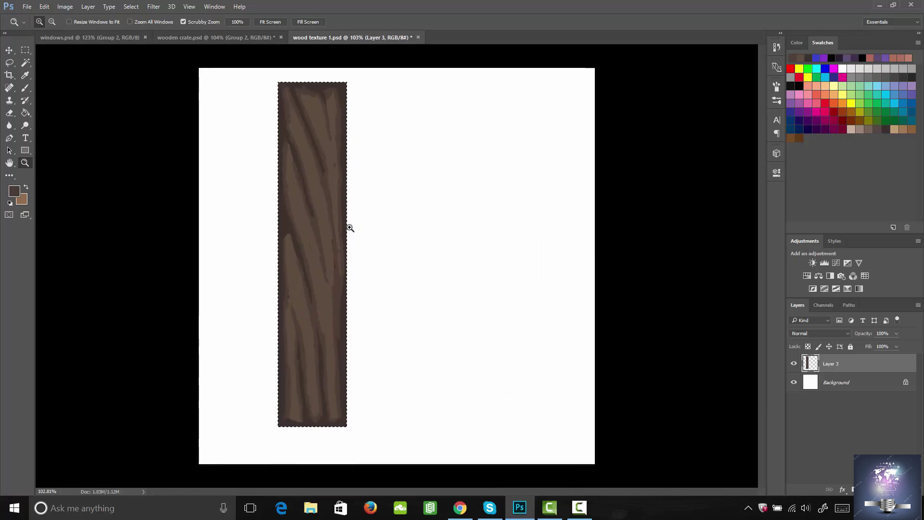
- Sample the strands' brown and shift the foreground color to a lighter, more saturated brown
{"action": "left_click_drag", "start_coordinate": [282, 324], "coordinate": [309, 334]}
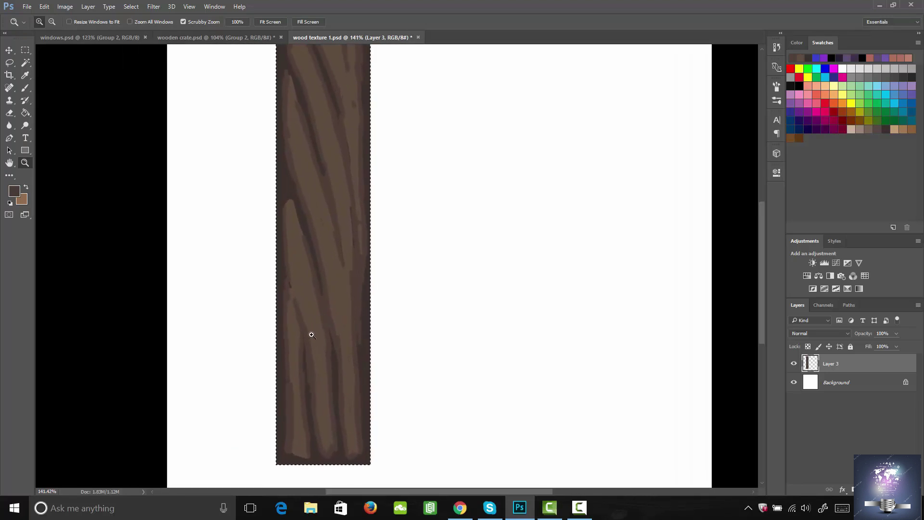
{"action": "key", "text": "i"}
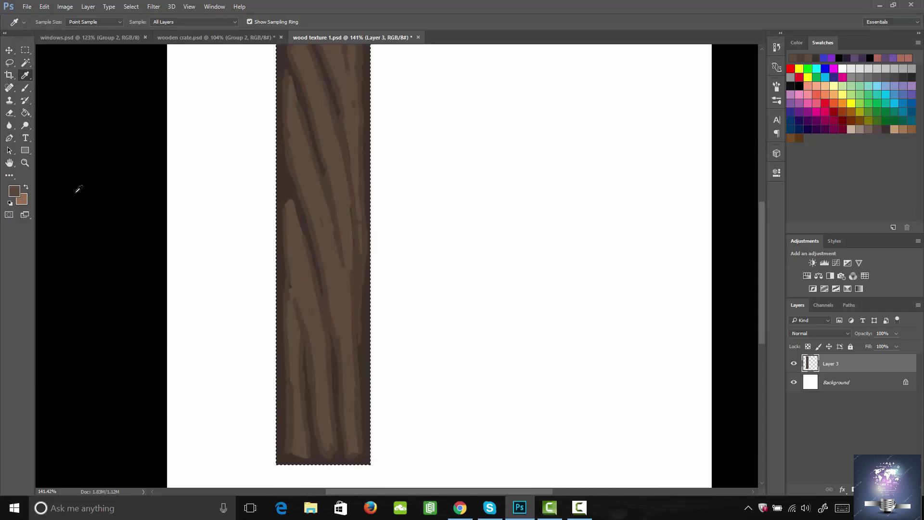
{"action": "left_click", "coordinate": [14, 191]}
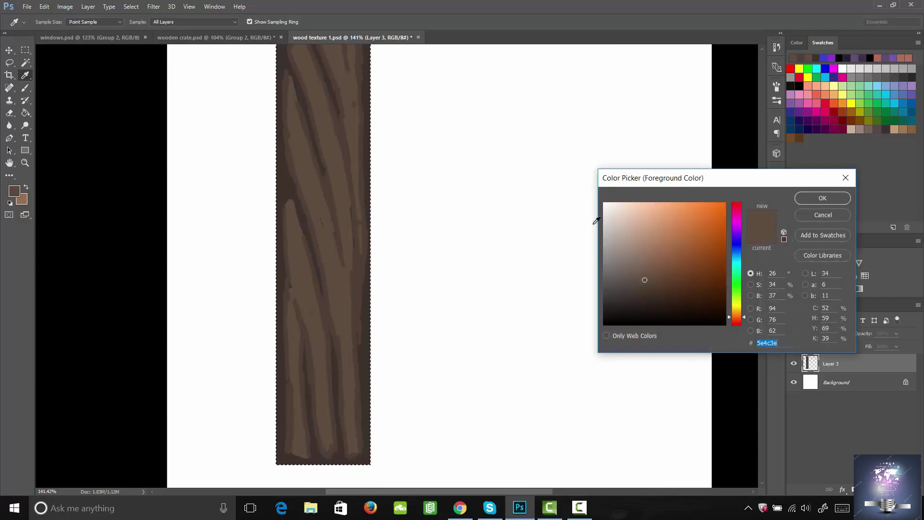
{"action": "left_click_drag", "start_coordinate": [652, 273], "coordinate": [664, 264]}
{"action": "left_click", "coordinate": [822, 198]}
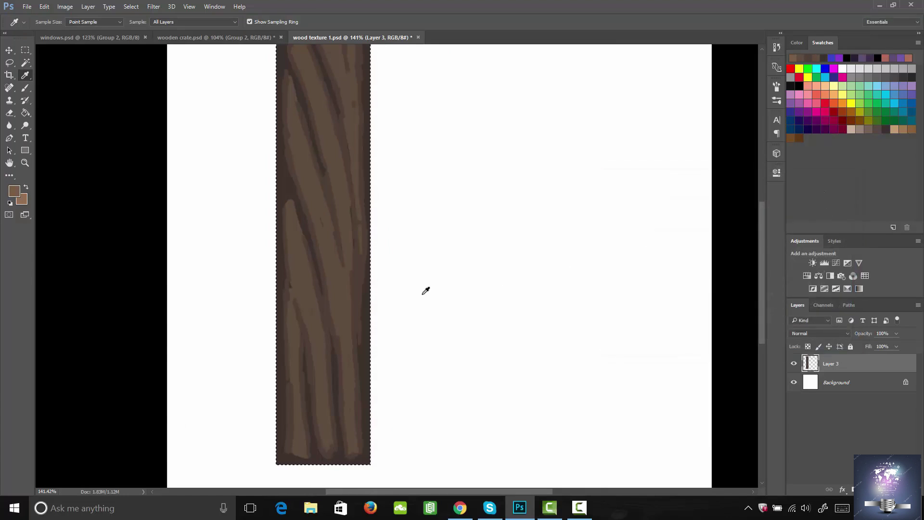
- Brush thin lighter-brown highlight lines along the edges of the lower-left strand and down its continuation
{"action": "key", "text": "b"}
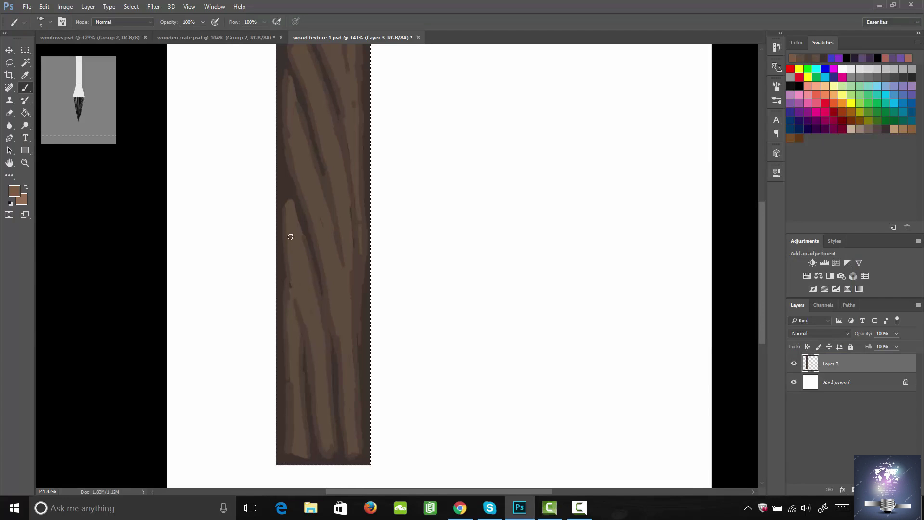
{"action": "left_click_drag", "start_coordinate": [289, 201], "coordinate": [288, 246]}
{"action": "left_click_drag", "start_coordinate": [307, 300], "coordinate": [303, 253]}
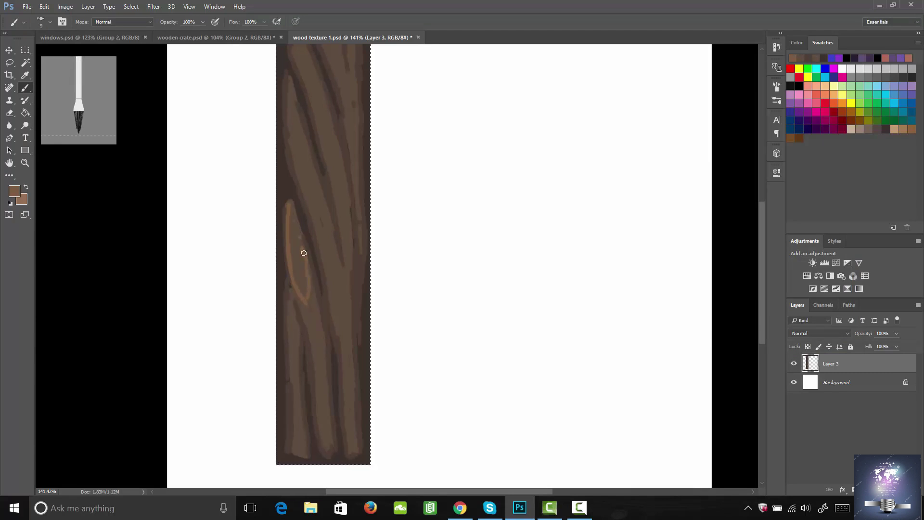
{"action": "left_click_drag", "start_coordinate": [290, 210], "coordinate": [305, 256]}
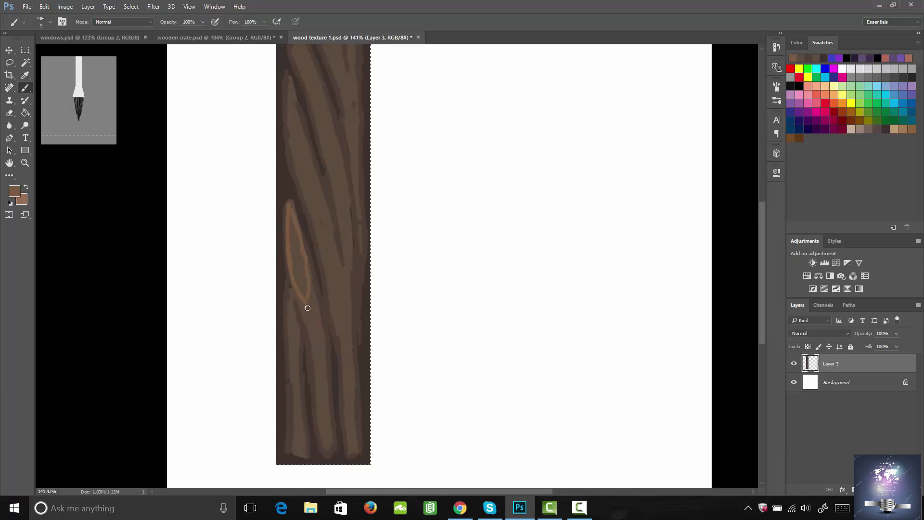
{"action": "left_click_drag", "start_coordinate": [307, 308], "coordinate": [311, 339]}
{"action": "mouse_move", "coordinate": [307, 306]}
{"action": "left_mouse_down"}
{"action": "mouse_move", "coordinate": [322, 333]}
{"action": "mouse_move", "coordinate": [310, 309]}
{"action": "mouse_move", "coordinate": [318, 360]}
{"action": "mouse_move", "coordinate": [308, 338]}
{"action": "left_mouse_up"}
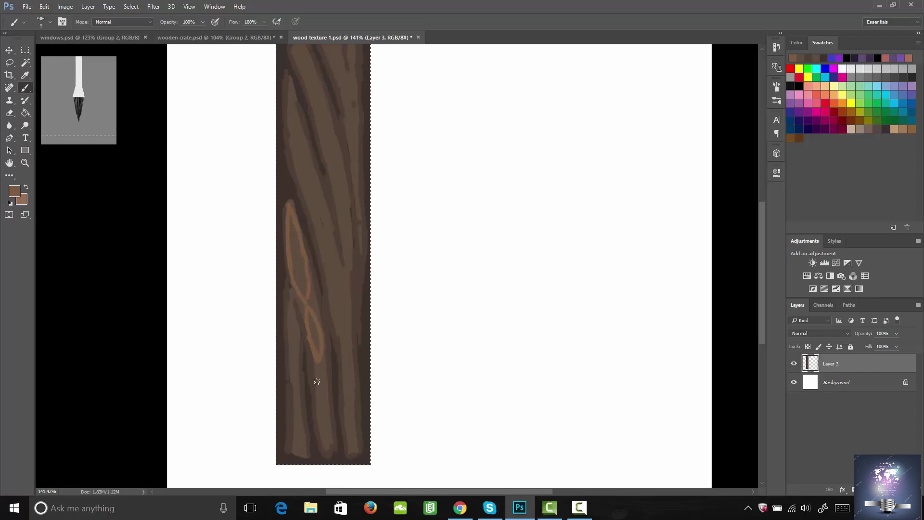
{"action": "mouse_move", "coordinate": [316, 380]}
{"action": "left_mouse_down"}
{"action": "mouse_move", "coordinate": [321, 361]}
{"action": "mouse_move", "coordinate": [325, 396]}
{"action": "mouse_move", "coordinate": [315, 390]}
{"action": "left_mouse_up"}
- Lower the brush opacity to 30% and paint softer highlights around the top of the lower-left side strand
{"action": "key", "text": "3"}
{"action": "left_click_drag", "start_coordinate": [291, 301], "coordinate": [299, 337]}
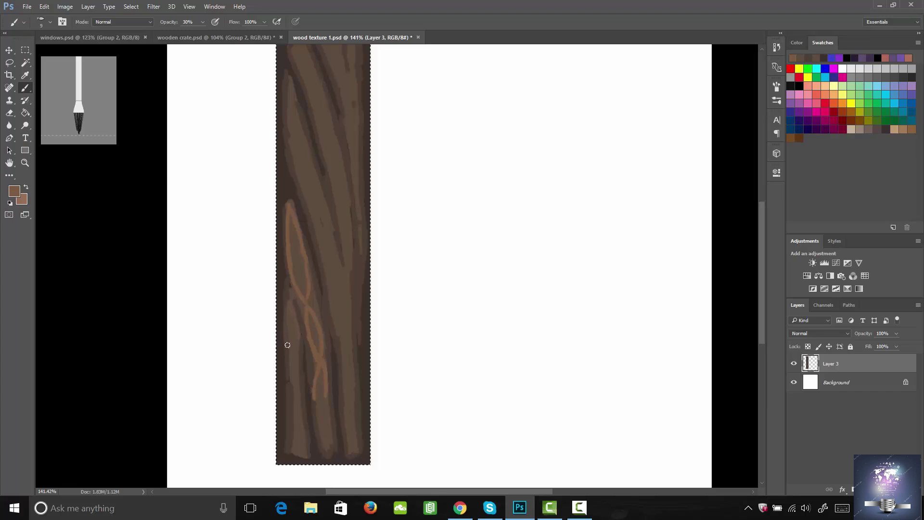
{"action": "mouse_move", "coordinate": [289, 345]}
{"action": "left_mouse_down"}
{"action": "mouse_move", "coordinate": [289, 303]}
{"action": "mouse_move", "coordinate": [299, 336]}
{"action": "left_mouse_up"}
{"action": "mouse_move", "coordinate": [290, 303]}
{"action": "left_mouse_down"}
{"action": "mouse_move", "coordinate": [286, 327]}
{"action": "mouse_move", "coordinate": [310, 302]}
{"action": "mouse_move", "coordinate": [313, 310]}
{"action": "mouse_move", "coordinate": [311, 291]}
{"action": "mouse_move", "coordinate": [320, 318]}
{"action": "left_mouse_up"}
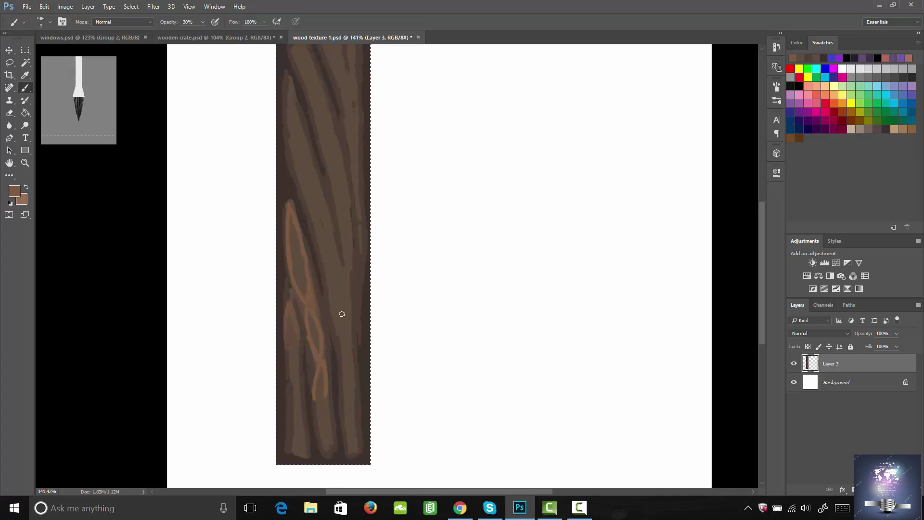
- Paint faint highlights along the central and right-hand strands and around the strand ends at the plank's bottom
{"action": "mouse_move", "coordinate": [333, 257]}
{"action": "left_mouse_down"}
{"action": "mouse_move", "coordinate": [331, 298]}
{"action": "mouse_move", "coordinate": [328, 226]}
{"action": "left_mouse_up"}
{"action": "mouse_move", "coordinate": [326, 410]}
{"action": "left_mouse_down"}
{"action": "mouse_move", "coordinate": [330, 443]}
{"action": "mouse_move", "coordinate": [336, 430]}
{"action": "left_mouse_up"}
{"action": "left_click_drag", "start_coordinate": [350, 322], "coordinate": [354, 356]}
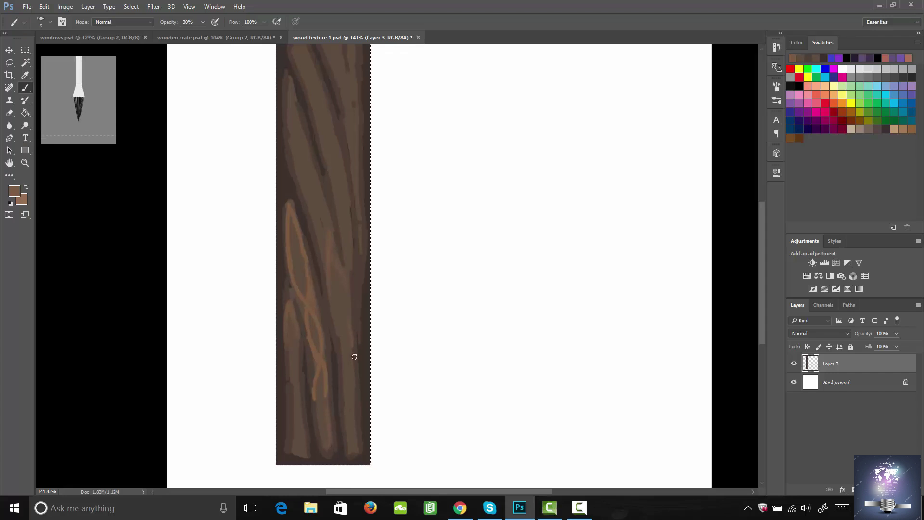
{"action": "mouse_move", "coordinate": [301, 400]}
{"action": "left_mouse_down"}
{"action": "mouse_move", "coordinate": [290, 369]}
{"action": "mouse_move", "coordinate": [305, 448]}
{"action": "mouse_move", "coordinate": [327, 358]}
{"action": "mouse_move", "coordinate": [331, 378]}
{"action": "mouse_move", "coordinate": [306, 439]}
{"action": "mouse_move", "coordinate": [305, 423]}
{"action": "mouse_move", "coordinate": [307, 452]}
{"action": "mouse_move", "coordinate": [288, 427]}
{"action": "left_mouse_up"}
{"action": "mouse_move", "coordinate": [352, 452]}
{"action": "left_mouse_down"}
{"action": "mouse_move", "coordinate": [358, 424]}
{"action": "mouse_move", "coordinate": [357, 453]}
{"action": "mouse_move", "coordinate": [327, 453]}
{"action": "left_mouse_up"}
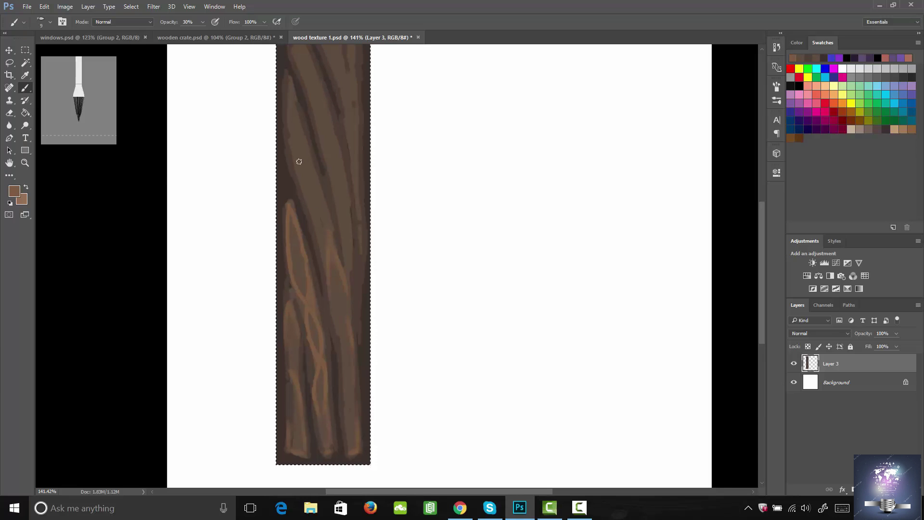
- Add faint highlights to the strands in the plank's middle-left area and along the strand ends at its top
{"action": "mouse_move", "coordinate": [310, 210]}
{"action": "left_mouse_down"}
{"action": "mouse_move", "coordinate": [308, 184]}
{"action": "mouse_move", "coordinate": [327, 231]}
{"action": "left_mouse_up"}
{"action": "left_click_drag", "start_coordinate": [285, 106], "coordinate": [306, 180]}
{"action": "left_click_drag", "start_coordinate": [758, 273], "coordinate": [760, 227]}
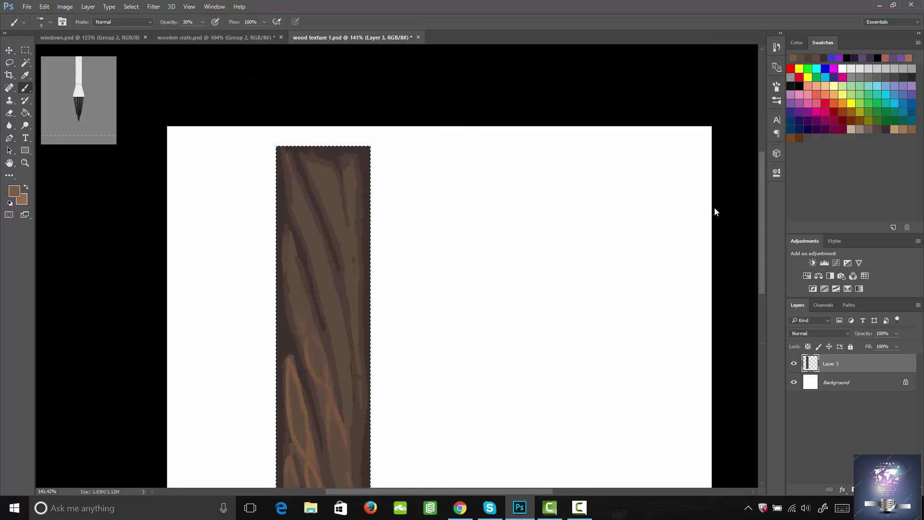
{"action": "mouse_move", "coordinate": [311, 164]}
{"action": "left_mouse_down"}
{"action": "mouse_move", "coordinate": [347, 165]}
{"action": "mouse_move", "coordinate": [359, 177]}
{"action": "left_mouse_up"}
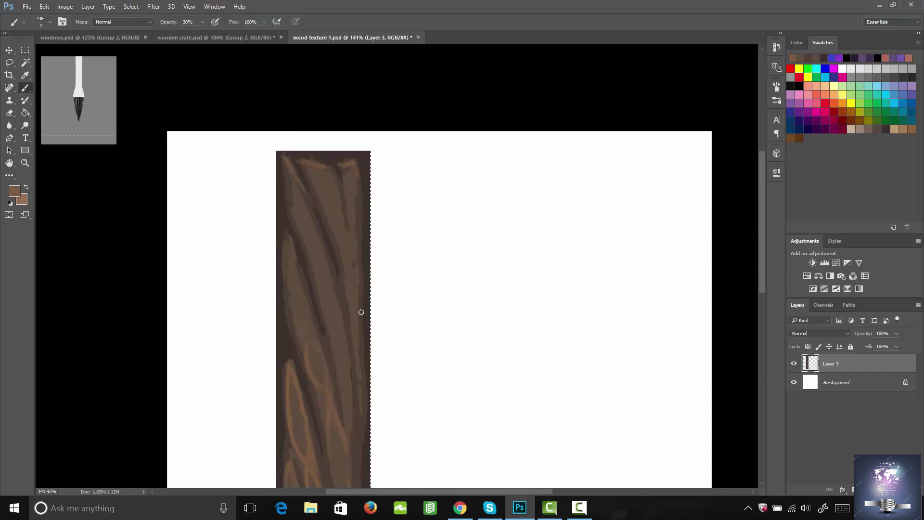
- Paint long lighter-brown highlights along the strands from the plank's top through its middle and down the right side
{"action": "key", "text": "space"}
{"action": "left_click_drag", "start_coordinate": [359, 307], "coordinate": [366, 250]}
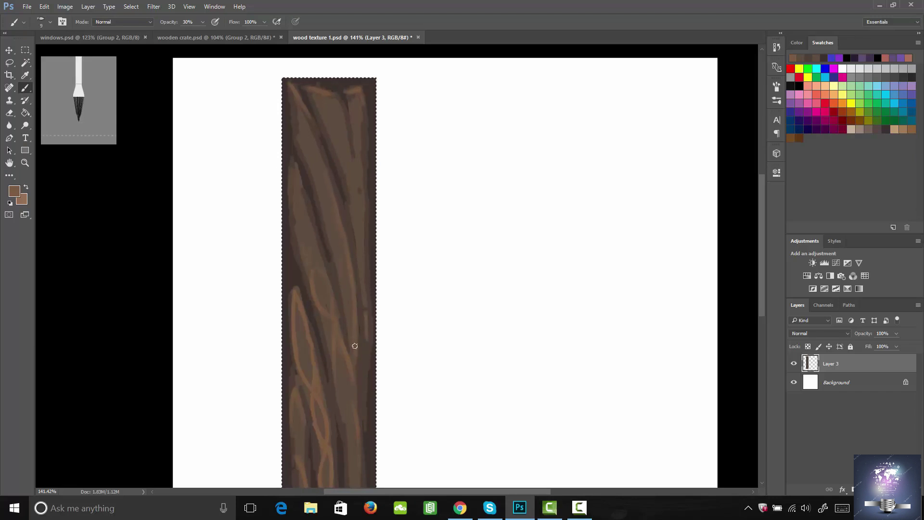
{"action": "left_click_drag", "start_coordinate": [355, 356], "coordinate": [355, 381]}
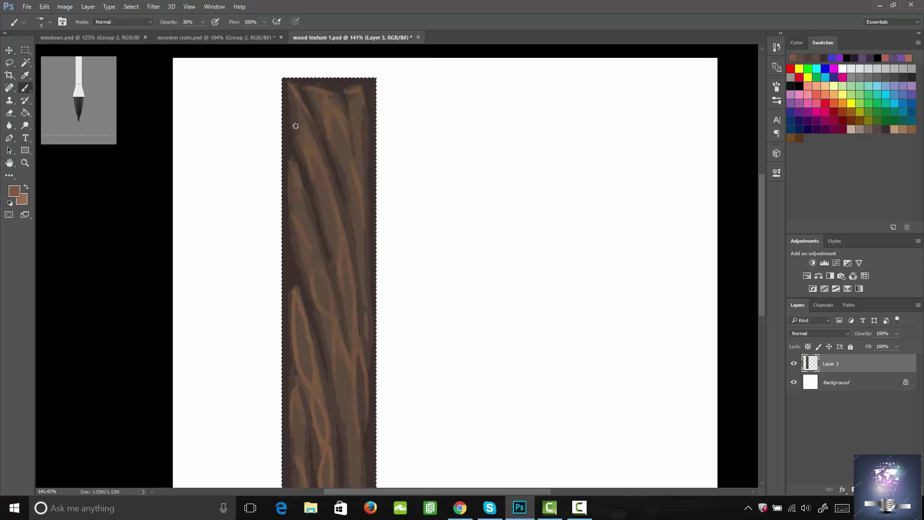
- Add faint highlights to the plank's lower-right strand and build up the ones across its middle and upper strands
{"action": "mouse_move", "coordinate": [378, 374]}
{"action": "left_mouse_down"}
{"action": "mouse_move", "coordinate": [383, 295]}
{"action": "mouse_move", "coordinate": [354, 299]}
{"action": "mouse_move", "coordinate": [365, 413]}
{"action": "left_mouse_up"}
{"action": "key", "text": "b"}
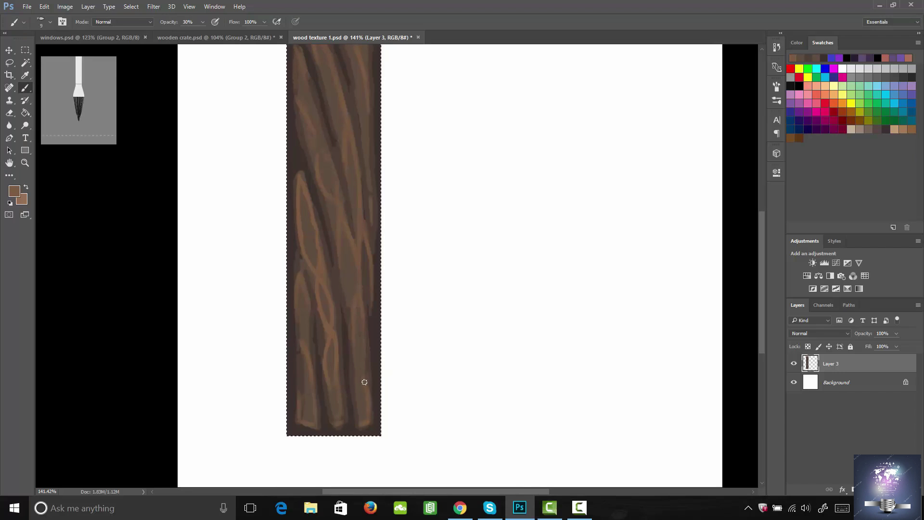
{"action": "key", "text": "z"}
{"action": "mouse_move", "coordinate": [369, 293]}
{"action": "left_mouse_down"}
{"action": "mouse_move", "coordinate": [342, 303]}
{"action": "mouse_move", "coordinate": [360, 293]}
{"action": "mouse_move", "coordinate": [366, 363]}
{"action": "left_mouse_up"}
{"action": "key", "text": "h"}
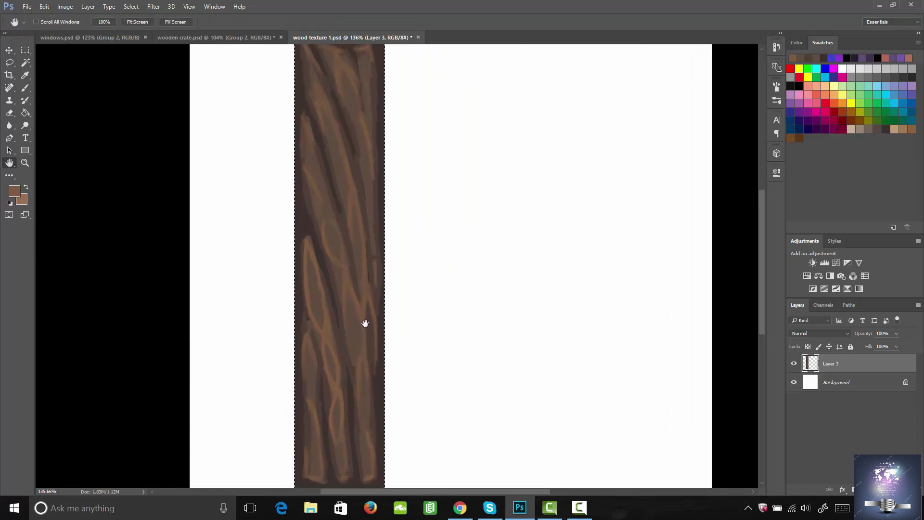
{"action": "key", "text": "b"}
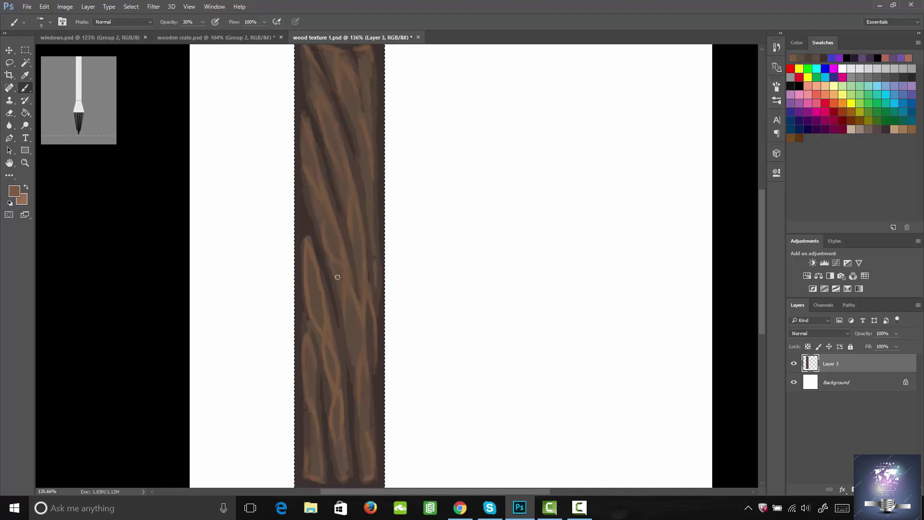
{"action": "key", "text": "z"}
{"action": "left_click_drag", "start_coordinate": [357, 205], "coordinate": [334, 209]}
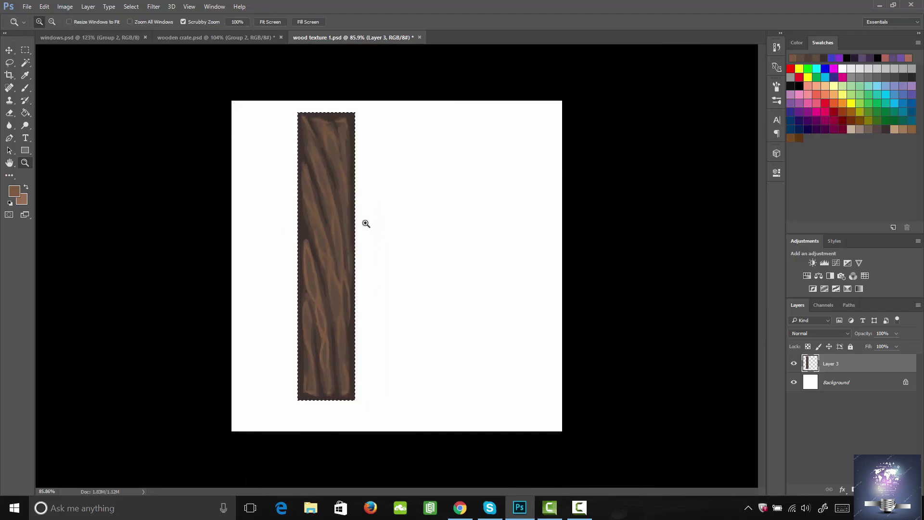
{"action": "mouse_move", "coordinate": [338, 239]}
{"action": "left_mouse_down"}
{"action": "mouse_move", "coordinate": [350, 242]}
{"action": "mouse_move", "coordinate": [347, 231]}
{"action": "left_mouse_up"}
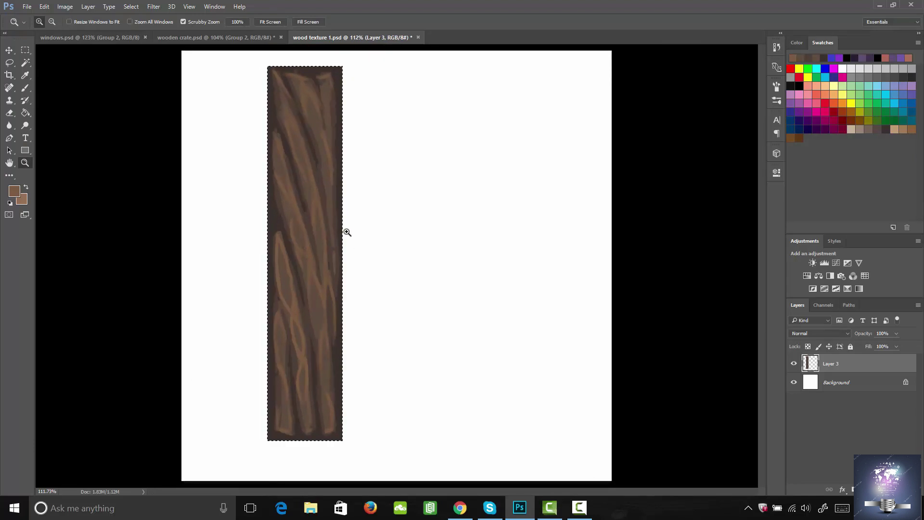
{"action": "key", "text": "b"}
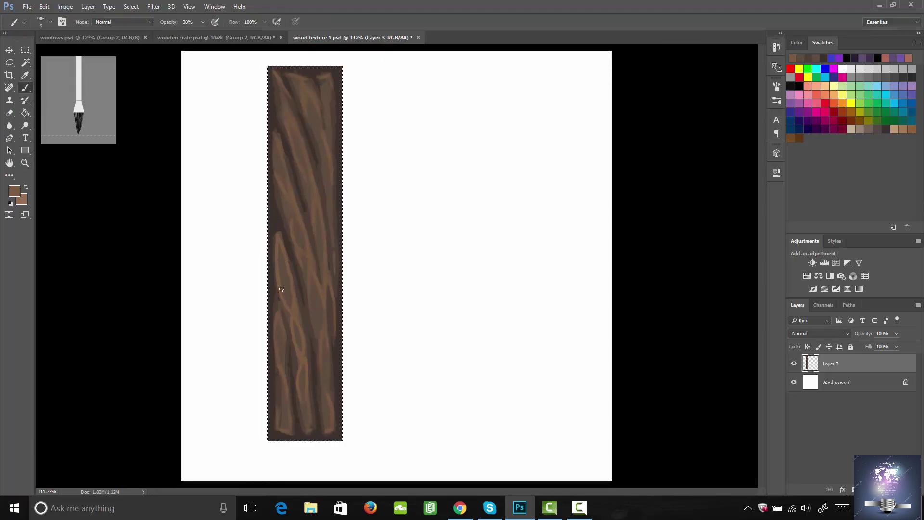
- Add a short highlight to the plank's left strand and choose a dark, saturated reddish-brown foreground colour
{"action": "mouse_move", "coordinate": [281, 283]}
{"action": "left_mouse_down"}
{"action": "mouse_move", "coordinate": [278, 263]}
{"action": "mouse_move", "coordinate": [280, 296]}
{"action": "left_mouse_up"}
{"action": "left_click", "coordinate": [14, 191]}
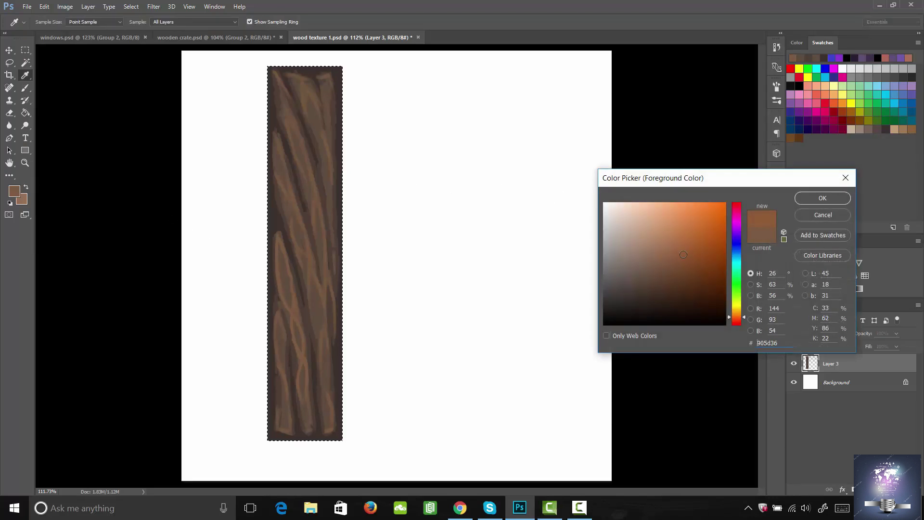
{"action": "left_click", "coordinate": [694, 248]}
{"action": "left_click_drag", "start_coordinate": [694, 248], "coordinate": [699, 273]}
{"action": "left_click", "coordinate": [821, 197]}
{"action": "key", "text": "b"}
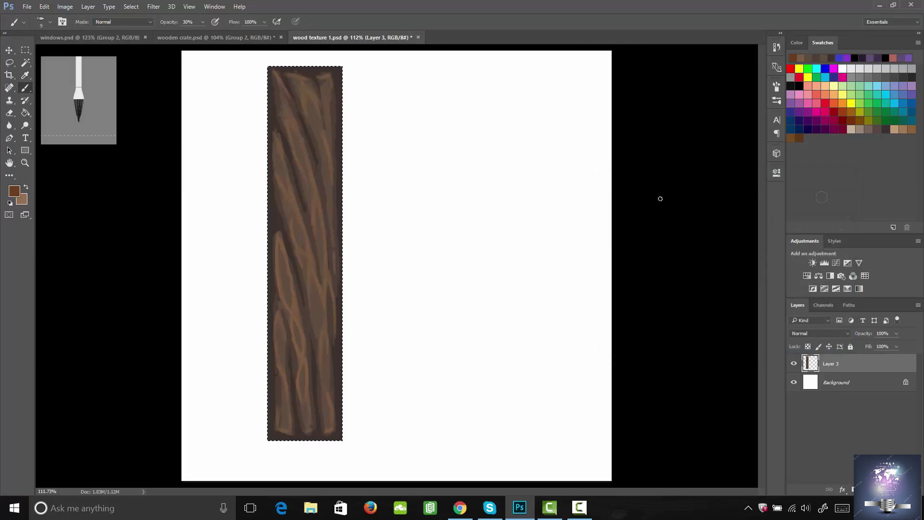
- Paint reddish-brown tints into the dark grooves between the left, upper-middle and bottom strands and along the plank's right edge
{"action": "left_click_drag", "start_coordinate": [282, 226], "coordinate": [290, 249]}
{"action": "left_click_drag", "start_coordinate": [276, 199], "coordinate": [306, 304]}
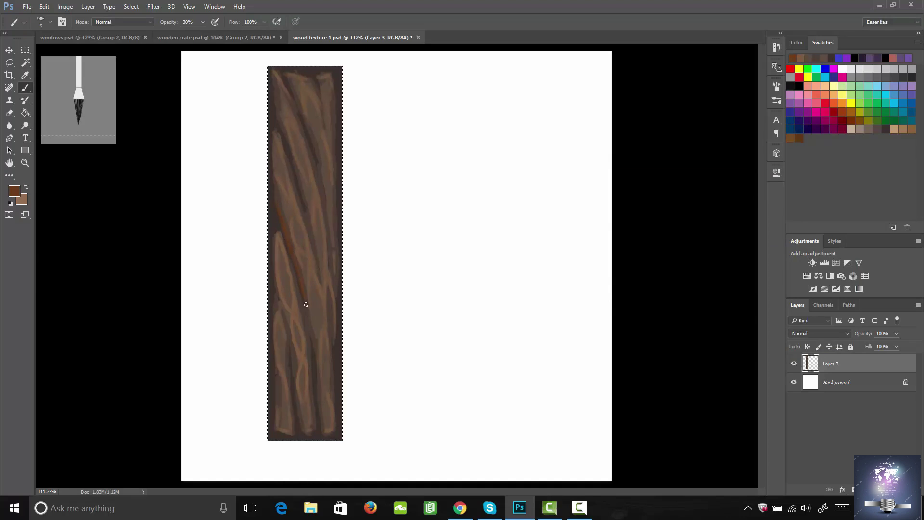
{"action": "left_click_drag", "start_coordinate": [304, 195], "coordinate": [307, 212]}
{"action": "mouse_move", "coordinate": [299, 181]}
{"action": "left_mouse_down"}
{"action": "mouse_move", "coordinate": [301, 188]}
{"action": "mouse_move", "coordinate": [283, 133]}
{"action": "mouse_move", "coordinate": [289, 140]}
{"action": "left_mouse_up"}
{"action": "left_click_drag", "start_coordinate": [278, 304], "coordinate": [281, 313]}
{"action": "mouse_move", "coordinate": [325, 433]}
{"action": "left_mouse_down"}
{"action": "mouse_move", "coordinate": [317, 385]}
{"action": "mouse_move", "coordinate": [323, 423]}
{"action": "left_mouse_up"}
{"action": "left_click_drag", "start_coordinate": [296, 400], "coordinate": [293, 351]}
{"action": "left_click_drag", "start_coordinate": [337, 274], "coordinate": [334, 248]}
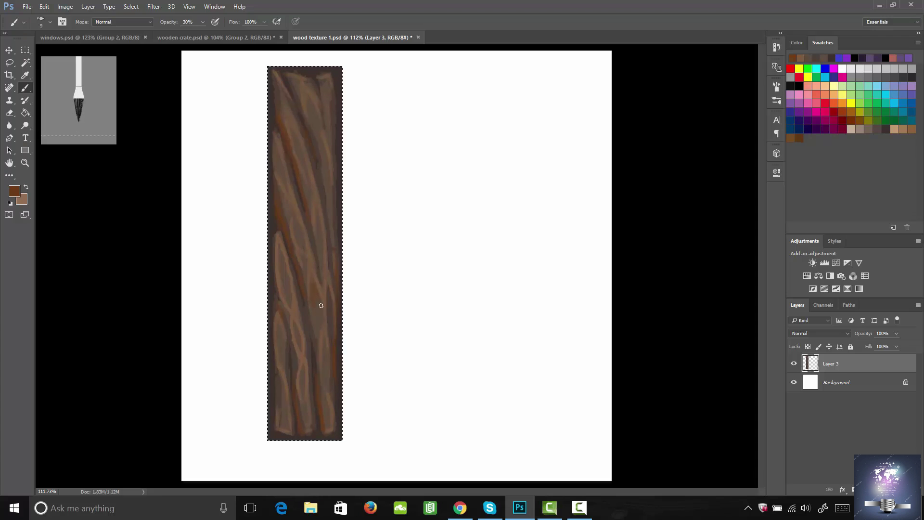
- Extend the reddish-brown shading over the middle-right area, the top edge, the upper-right corner and the lower grooves
{"action": "left_click_drag", "start_coordinate": [316, 293], "coordinate": [316, 327]}
{"action": "left_click_drag", "start_coordinate": [297, 358], "coordinate": [293, 361]}
{"action": "left_click_drag", "start_coordinate": [294, 363], "coordinate": [289, 332]}
{"action": "left_click_drag", "start_coordinate": [330, 256], "coordinate": [335, 289]}
{"action": "left_click_drag", "start_coordinate": [313, 75], "coordinate": [296, 71]}
{"action": "left_click_drag", "start_coordinate": [324, 75], "coordinate": [336, 99]}
{"action": "left_click_drag", "start_coordinate": [277, 197], "coordinate": [281, 208]}
{"action": "left_click_drag", "start_coordinate": [320, 430], "coordinate": [319, 322]}
- Sample a brown from a lower strand and turn it into a lighter, yellower tan for the brush
{"action": "key", "text": "i"}
{"action": "left_click", "coordinate": [306, 348]}
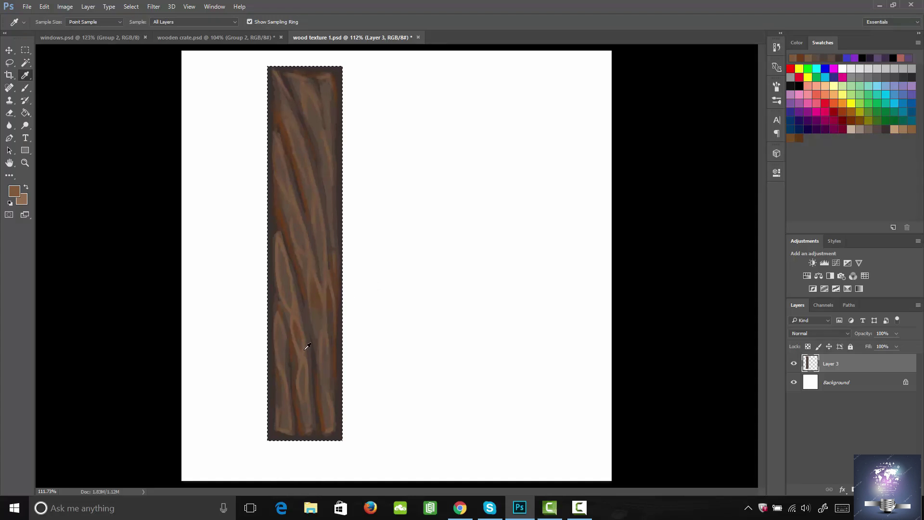
{"action": "left_click", "coordinate": [14, 192]}
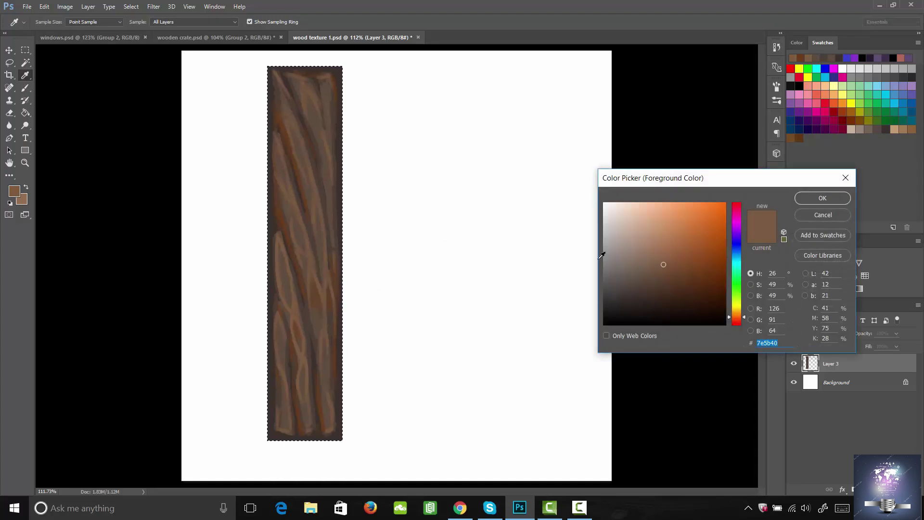
{"action": "left_click_drag", "start_coordinate": [662, 257], "coordinate": [661, 244]}
{"action": "left_click_drag", "start_coordinate": [737, 317], "coordinate": [737, 314]}
{"action": "left_click", "coordinate": [818, 200]}
{"action": "key", "text": "b"}
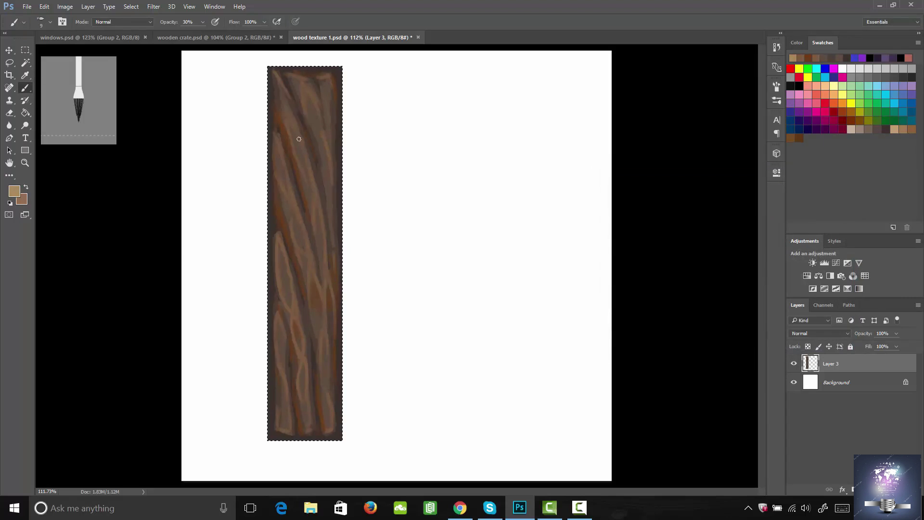
- Paint tan highlights on the middle-left and central strands, along the plank's top edge and down its upper-right strand
{"action": "left_click_drag", "start_coordinate": [296, 211], "coordinate": [291, 195]}
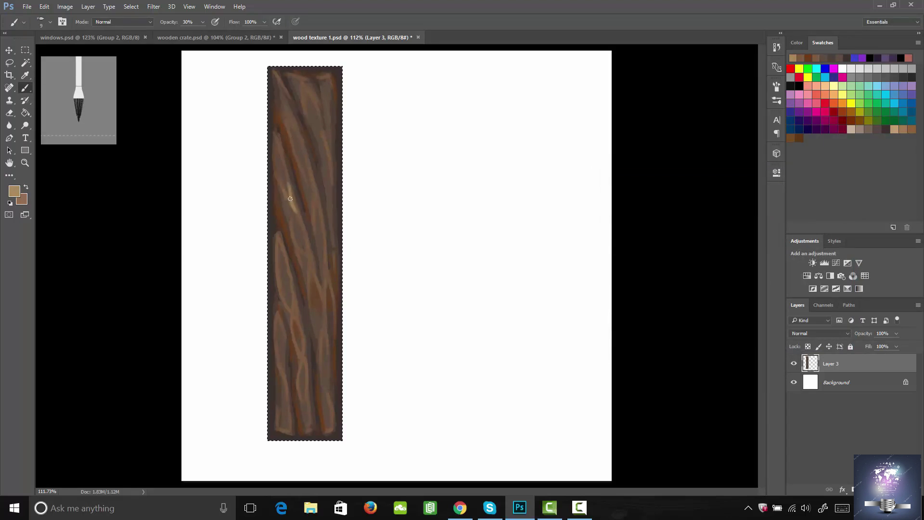
{"action": "left_click_drag", "start_coordinate": [296, 207], "coordinate": [306, 231]}
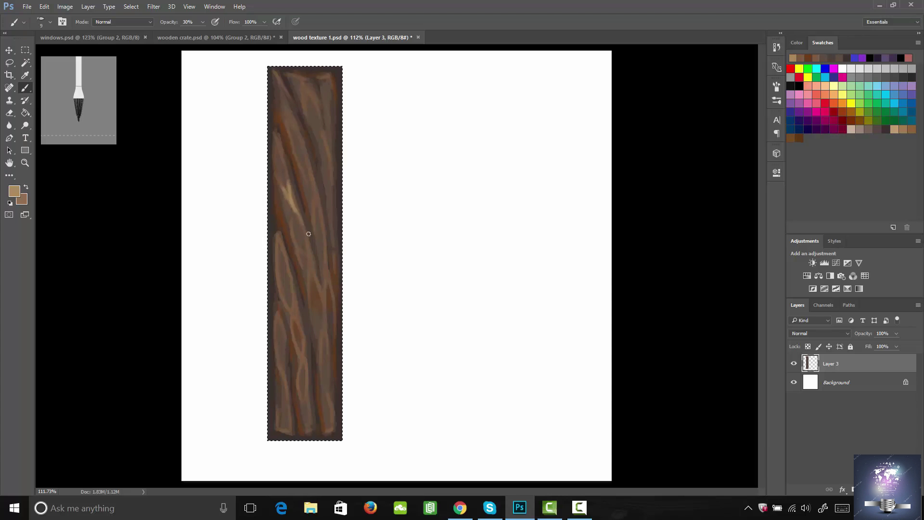
{"action": "left_click_drag", "start_coordinate": [311, 186], "coordinate": [320, 212]}
{"action": "mouse_move", "coordinate": [292, 77]}
{"action": "left_mouse_down"}
{"action": "mouse_move", "coordinate": [322, 77]}
{"action": "mouse_move", "coordinate": [274, 75]}
{"action": "mouse_move", "coordinate": [335, 113]}
{"action": "mouse_move", "coordinate": [331, 78]}
{"action": "mouse_move", "coordinate": [333, 128]}
{"action": "left_mouse_up"}
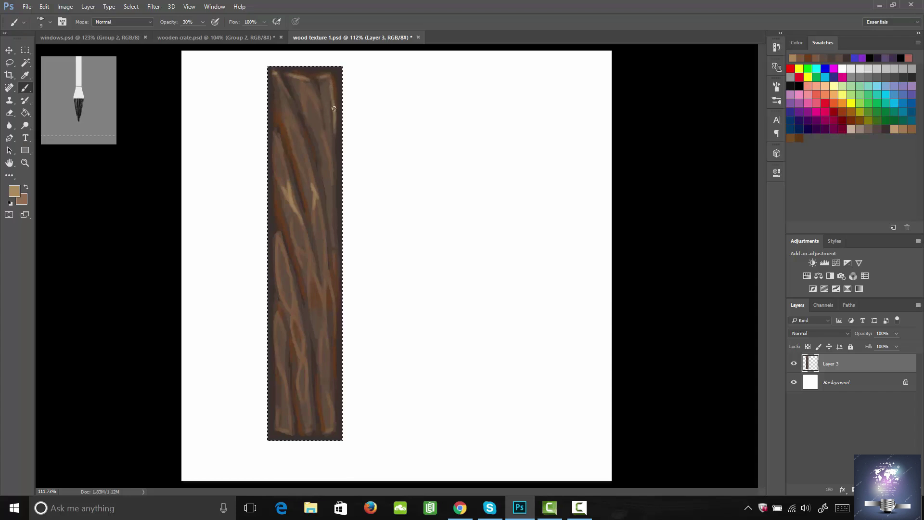
{"action": "mouse_move", "coordinate": [312, 93]}
{"action": "left_mouse_down"}
{"action": "mouse_move", "coordinate": [306, 118]}
{"action": "mouse_move", "coordinate": [307, 82]}
{"action": "left_mouse_up"}
{"action": "left_click_drag", "start_coordinate": [331, 152], "coordinate": [331, 158]}
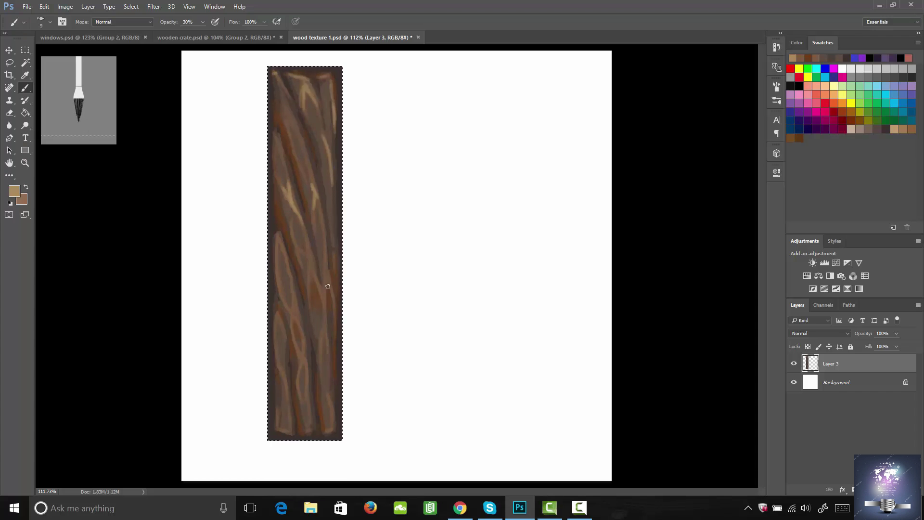
- Lower the brush opacity to 20% and paint tan highlights along the right-hand and central strands
{"action": "mouse_move", "coordinate": [328, 273]}
{"action": "left_mouse_down"}
{"action": "mouse_move", "coordinate": [334, 297]}
{"action": "mouse_move", "coordinate": [326, 246]}
{"action": "left_mouse_up"}
{"action": "left_click_drag", "start_coordinate": [330, 188], "coordinate": [331, 178]}
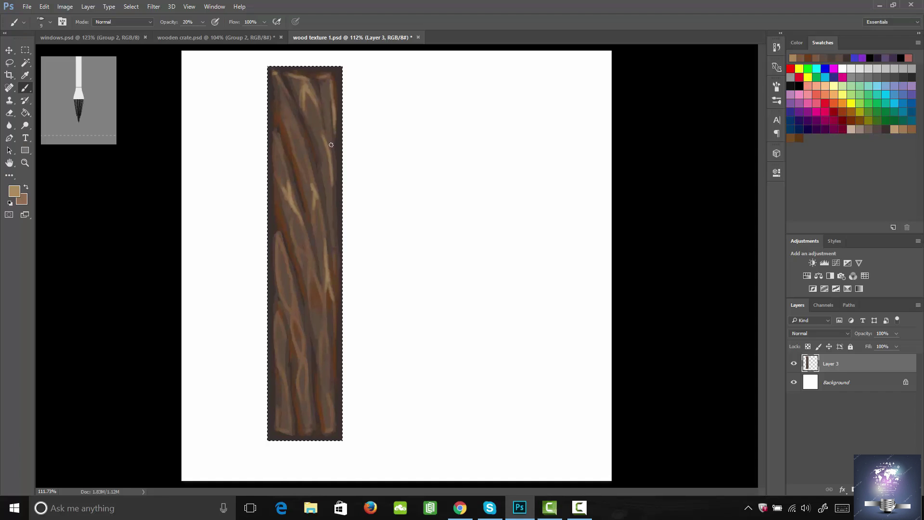
{"action": "left_click_drag", "start_coordinate": [319, 127], "coordinate": [332, 188]}
{"action": "mouse_move", "coordinate": [327, 149]}
{"action": "left_mouse_down"}
{"action": "mouse_move", "coordinate": [334, 210]}
{"action": "mouse_move", "coordinate": [306, 232]}
{"action": "mouse_move", "coordinate": [310, 242]}
{"action": "left_mouse_up"}
{"action": "mouse_move", "coordinate": [311, 179]}
{"action": "left_mouse_down"}
{"action": "mouse_move", "coordinate": [320, 212]}
{"action": "mouse_move", "coordinate": [310, 174]}
{"action": "mouse_move", "coordinate": [318, 205]}
{"action": "left_mouse_up"}
{"action": "left_click_drag", "start_coordinate": [301, 139], "coordinate": [309, 161]}
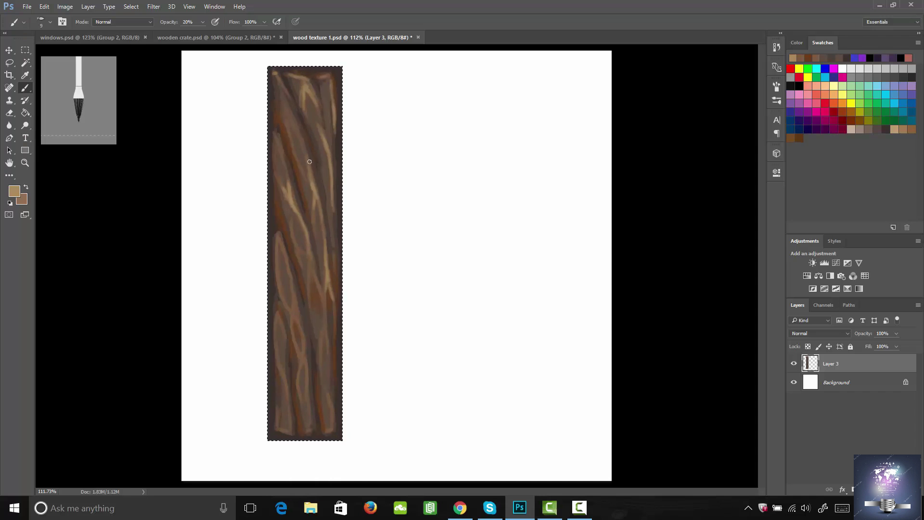
- Build up soft tan highlights on the upper-left strands and along the plank's upper-right edge
{"action": "left_click_drag", "start_coordinate": [274, 127], "coordinate": [282, 146]}
{"action": "left_click_drag", "start_coordinate": [282, 145], "coordinate": [288, 166]}
{"action": "left_click_drag", "start_coordinate": [293, 123], "coordinate": [307, 153]}
{"action": "left_click_drag", "start_coordinate": [291, 120], "coordinate": [308, 155]}
{"action": "left_click_drag", "start_coordinate": [330, 86], "coordinate": [334, 134]}
- Paint soft tan highlights down the central strands and along the strands in the plank's lower half
{"action": "left_click_drag", "start_coordinate": [306, 241], "coordinate": [314, 313]}
{"action": "left_click_drag", "start_coordinate": [304, 362], "coordinate": [305, 392]}
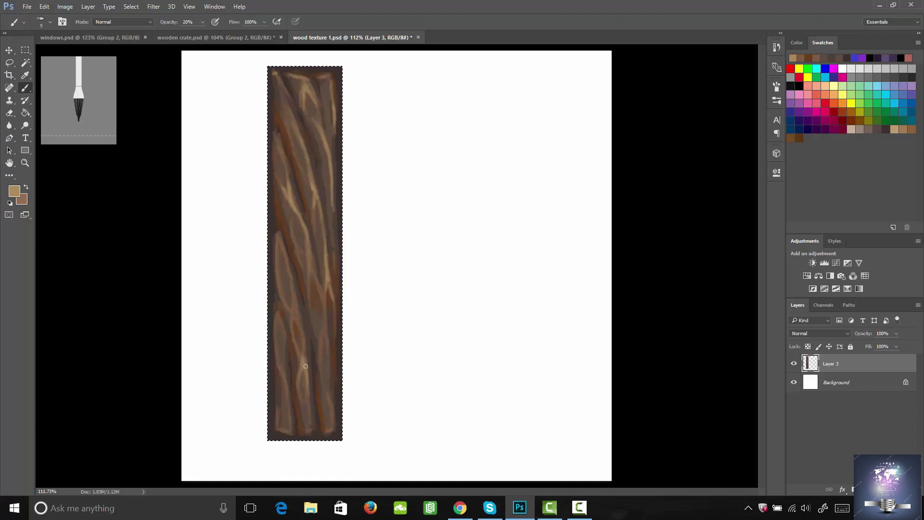
{"action": "mouse_move", "coordinate": [296, 316]}
{"action": "left_mouse_down"}
{"action": "mouse_move", "coordinate": [306, 344]}
{"action": "mouse_move", "coordinate": [297, 320]}
{"action": "mouse_move", "coordinate": [307, 347]}
{"action": "mouse_move", "coordinate": [286, 303]}
{"action": "mouse_move", "coordinate": [297, 325]}
{"action": "mouse_move", "coordinate": [285, 294]}
{"action": "mouse_move", "coordinate": [304, 332]}
{"action": "mouse_move", "coordinate": [288, 267]}
{"action": "mouse_move", "coordinate": [296, 302]}
{"action": "mouse_move", "coordinate": [290, 268]}
{"action": "mouse_move", "coordinate": [295, 308]}
{"action": "left_mouse_up"}
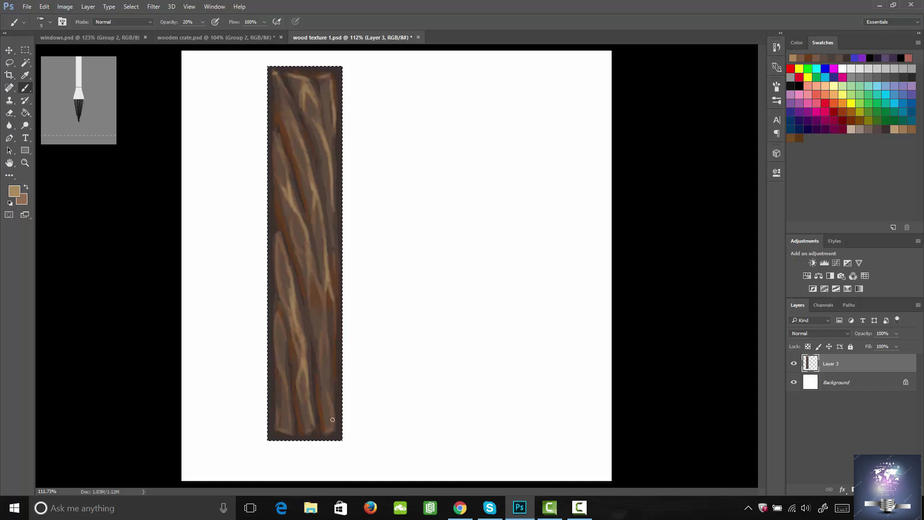
{"action": "left_click_drag", "start_coordinate": [327, 370], "coordinate": [330, 396]}
{"action": "mouse_move", "coordinate": [323, 332]}
{"action": "left_mouse_down"}
{"action": "mouse_move", "coordinate": [331, 367]}
{"action": "mouse_move", "coordinate": [329, 356]}
{"action": "left_mouse_up"}
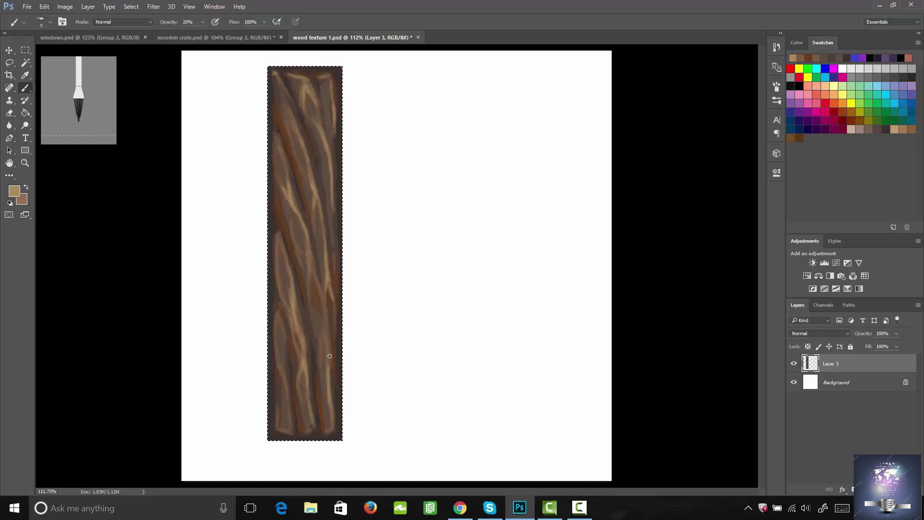
{"action": "mouse_move", "coordinate": [288, 421]}
{"action": "left_mouse_down"}
{"action": "mouse_move", "coordinate": [278, 315]}
{"action": "mouse_move", "coordinate": [292, 416]}
{"action": "left_mouse_up"}
- Sample the mid brown of a left strand, enlarge the brush to 25 px and glaze the lower-middle strand
{"action": "key", "text": "i"}
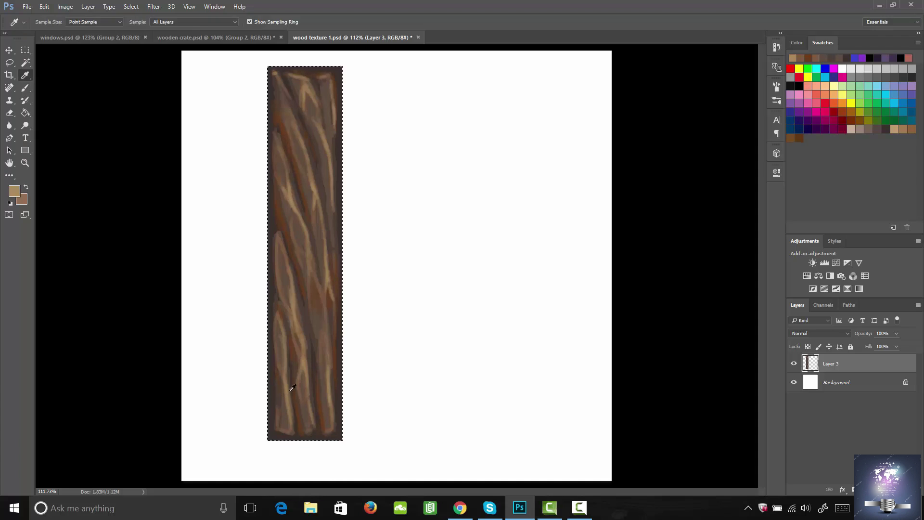
{"action": "left_click", "coordinate": [282, 275]}
{"action": "key", "text": "b"}
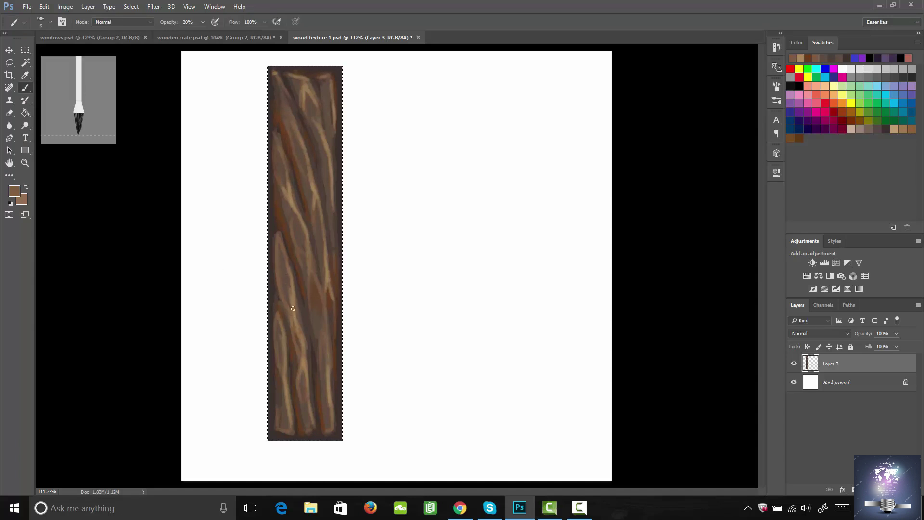
{"action": "key", "text": "bracketright"}
{"action": "key", "text": "bracketright"}
{"action": "key", "text": "bracketright"}
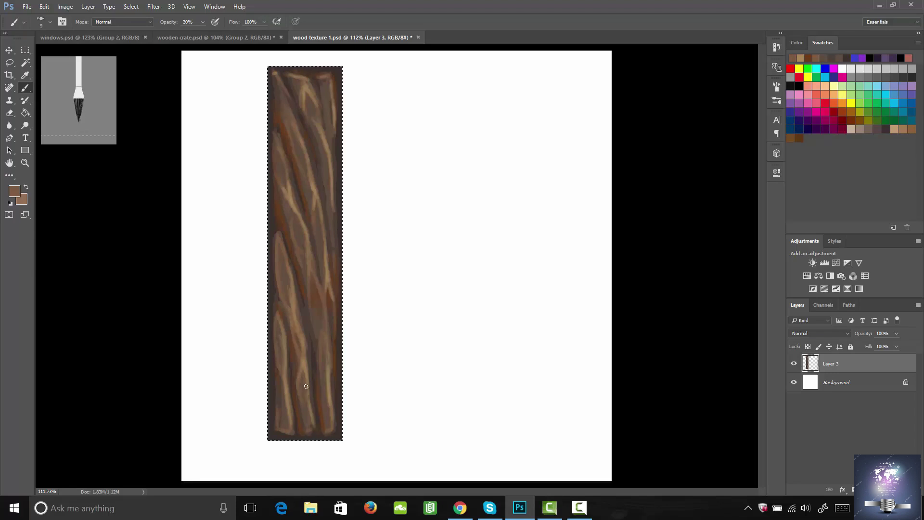
{"action": "key", "text": "bracketright"}
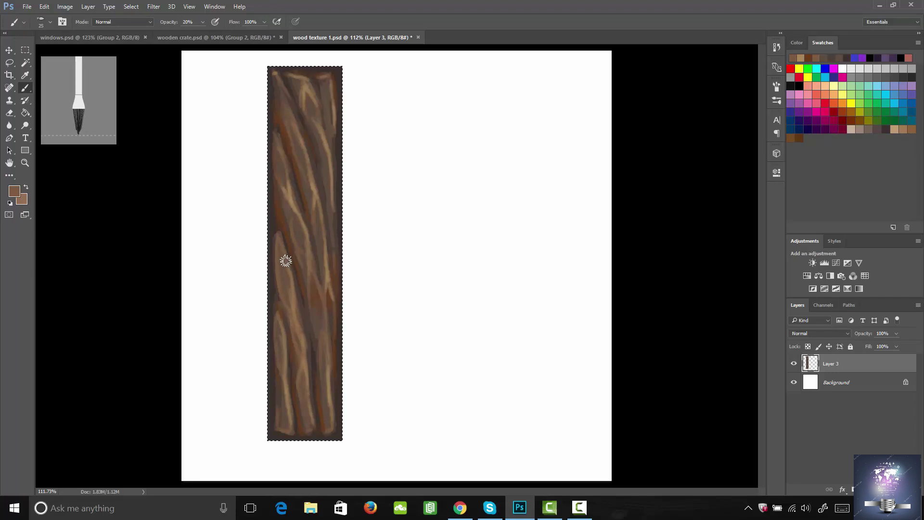
{"action": "left_click_drag", "start_coordinate": [298, 326], "coordinate": [310, 422]}
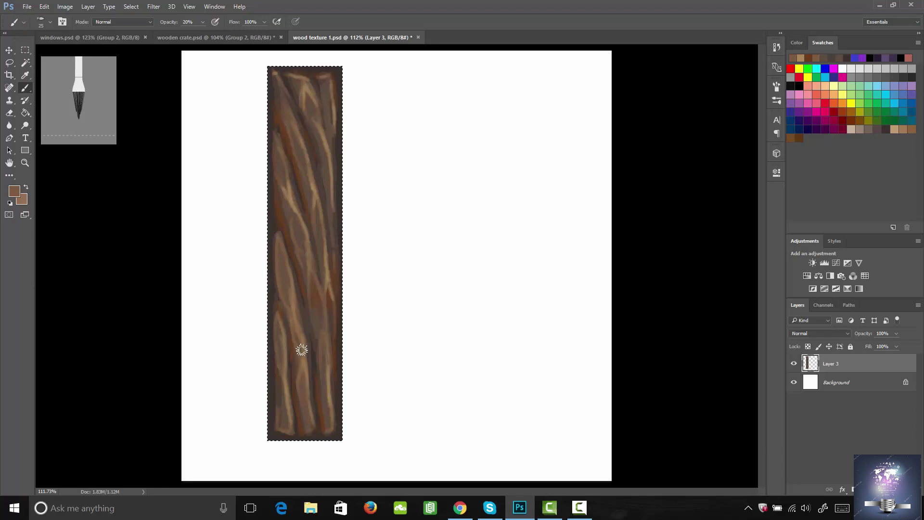
- Glaze mid brown over the upper-right, left and central strands to soften their highlights
{"action": "mouse_move", "coordinate": [319, 128]}
{"action": "left_mouse_down"}
{"action": "mouse_move", "coordinate": [331, 189]}
{"action": "mouse_move", "coordinate": [324, 131]}
{"action": "mouse_move", "coordinate": [291, 79]}
{"action": "mouse_move", "coordinate": [307, 91]}
{"action": "mouse_move", "coordinate": [321, 136]}
{"action": "left_mouse_up"}
{"action": "mouse_move", "coordinate": [299, 81]}
{"action": "left_mouse_down"}
{"action": "mouse_move", "coordinate": [326, 155]}
{"action": "mouse_move", "coordinate": [335, 226]}
{"action": "left_mouse_up"}
{"action": "mouse_move", "coordinate": [280, 243]}
{"action": "left_mouse_down"}
{"action": "mouse_move", "coordinate": [302, 348]}
{"action": "mouse_move", "coordinate": [304, 430]}
{"action": "mouse_move", "coordinate": [300, 364]}
{"action": "left_mouse_up"}
{"action": "left_click_drag", "start_coordinate": [330, 231], "coordinate": [314, 114]}
{"action": "mouse_move", "coordinate": [315, 238]}
{"action": "left_mouse_down"}
{"action": "mouse_move", "coordinate": [322, 254]}
{"action": "mouse_move", "coordinate": [308, 182]}
{"action": "mouse_move", "coordinate": [322, 255]}
{"action": "left_mouse_up"}
{"action": "left_click_drag", "start_coordinate": [309, 178], "coordinate": [320, 293]}
- Sample a lighter brown from a lower-left strand and glaze it over the plank's lower, left and upper strands
{"action": "key", "text": "i"}
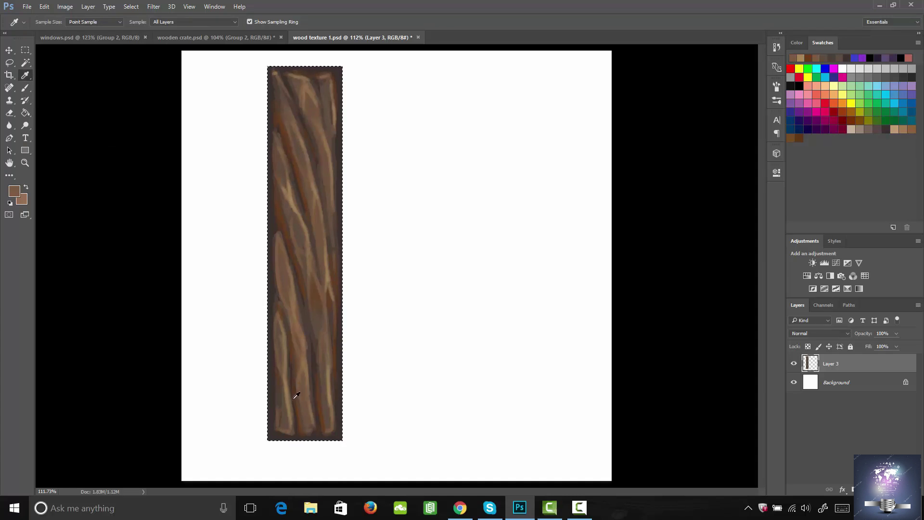
{"action": "left_click", "coordinate": [292, 401]}
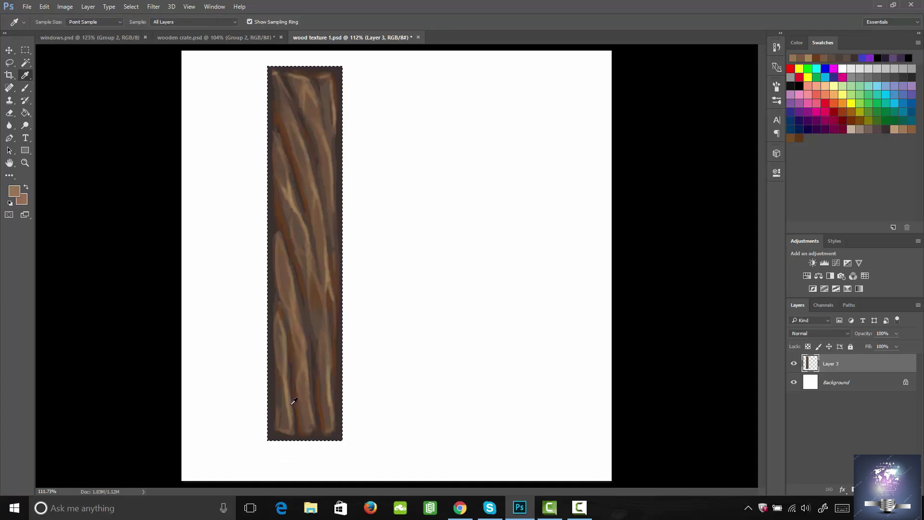
{"action": "key", "text": "b"}
{"action": "mouse_move", "coordinate": [278, 331]}
{"action": "left_mouse_down"}
{"action": "mouse_move", "coordinate": [283, 369]}
{"action": "mouse_move", "coordinate": [280, 337]}
{"action": "mouse_move", "coordinate": [312, 401]}
{"action": "mouse_move", "coordinate": [321, 359]}
{"action": "mouse_move", "coordinate": [332, 414]}
{"action": "left_mouse_up"}
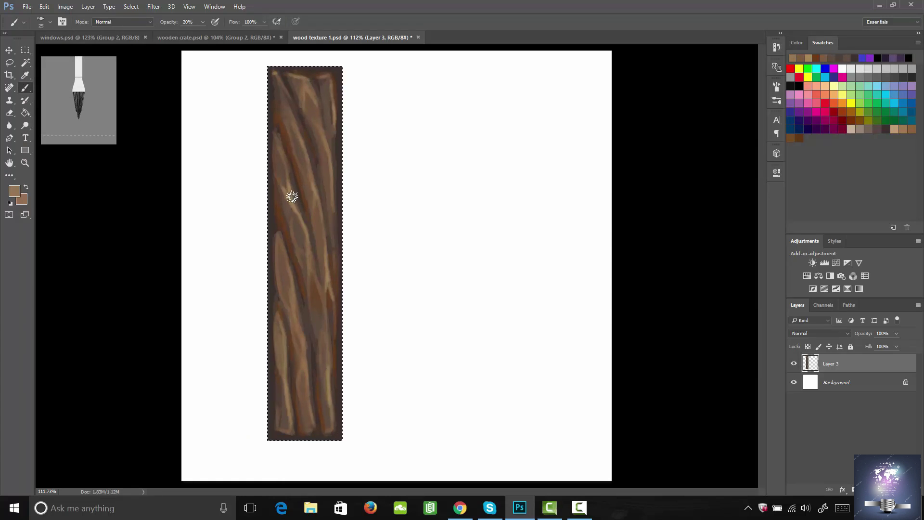
{"action": "left_click_drag", "start_coordinate": [290, 195], "coordinate": [289, 181]}
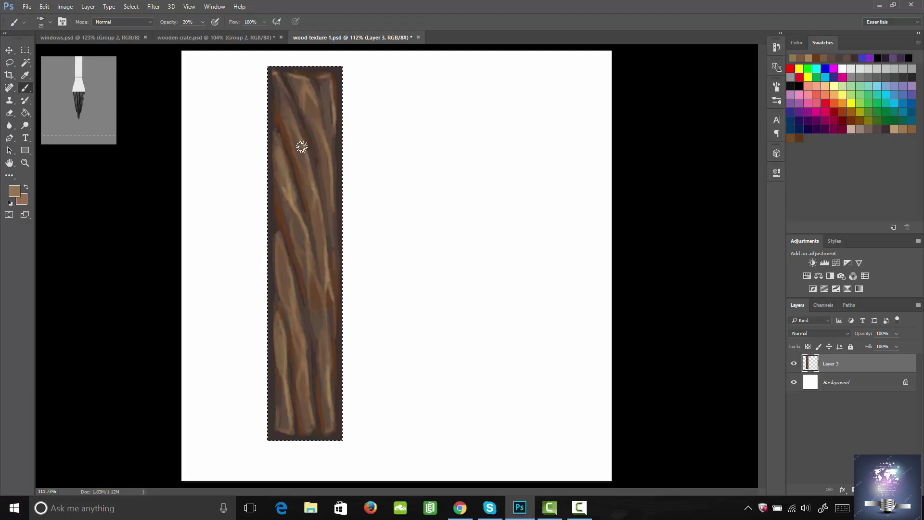
{"action": "mouse_move", "coordinate": [292, 137]}
{"action": "left_mouse_down"}
{"action": "mouse_move", "coordinate": [302, 161]}
{"action": "mouse_move", "coordinate": [289, 130]}
{"action": "mouse_move", "coordinate": [323, 217]}
{"action": "left_mouse_up"}
{"action": "left_click_drag", "start_coordinate": [287, 120], "coordinate": [303, 156]}
{"action": "left_click_drag", "start_coordinate": [276, 77], "coordinate": [332, 168]}
{"action": "mouse_move", "coordinate": [325, 92]}
{"action": "left_mouse_down"}
{"action": "mouse_move", "coordinate": [335, 164]}
{"action": "mouse_move", "coordinate": [294, 217]}
{"action": "mouse_move", "coordinate": [307, 279]}
{"action": "mouse_move", "coordinate": [300, 401]}
{"action": "left_mouse_up"}
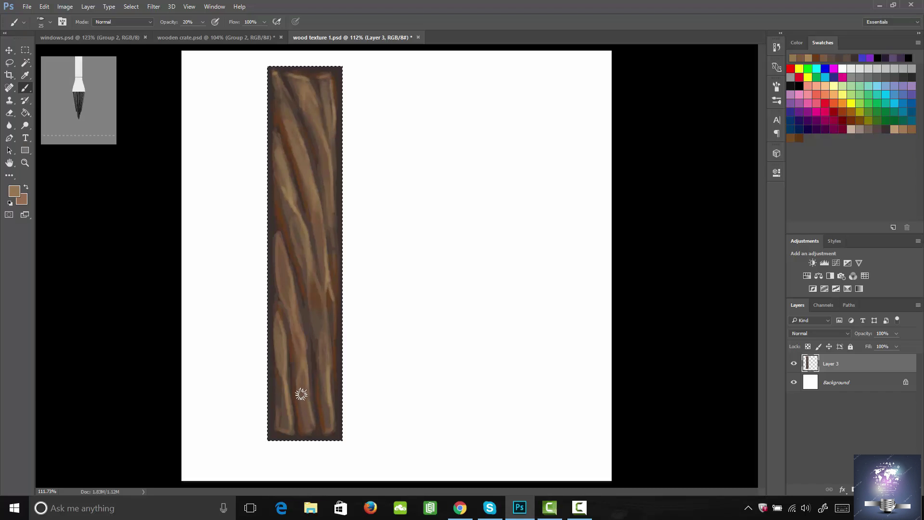
- Sample a highlight tan from the middle-left strand and shift it to a brighter, more saturated yellow
{"action": "key", "text": "i"}
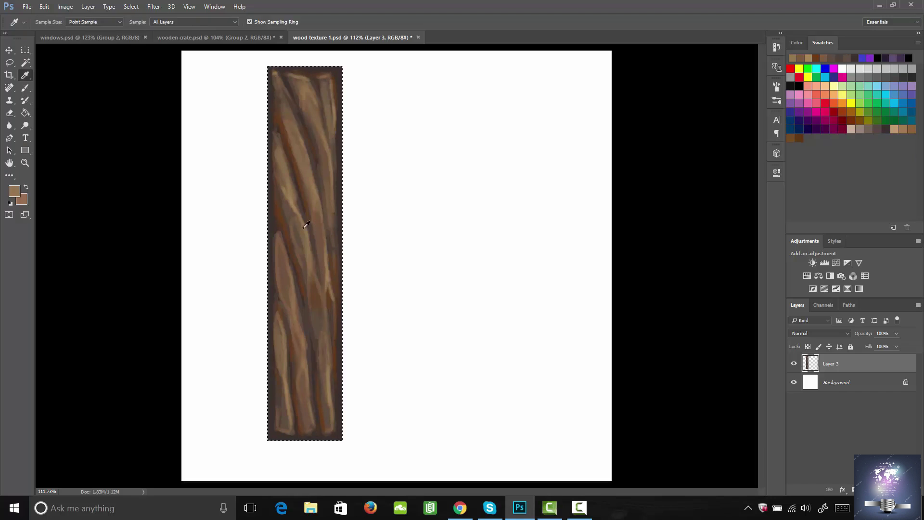
{"action": "left_click", "coordinate": [295, 200]}
{"action": "left_click", "coordinate": [14, 191]}
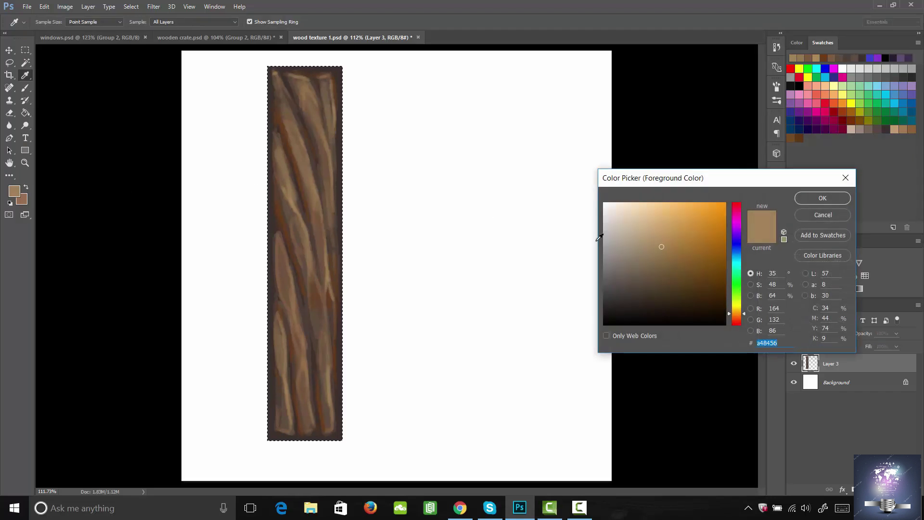
{"action": "left_click", "coordinate": [660, 234]}
{"action": "left_click_drag", "start_coordinate": [738, 313], "coordinate": [739, 308]}
{"action": "left_click_drag", "start_coordinate": [671, 230], "coordinate": [675, 232]}
{"action": "left_click", "coordinate": [822, 198]}
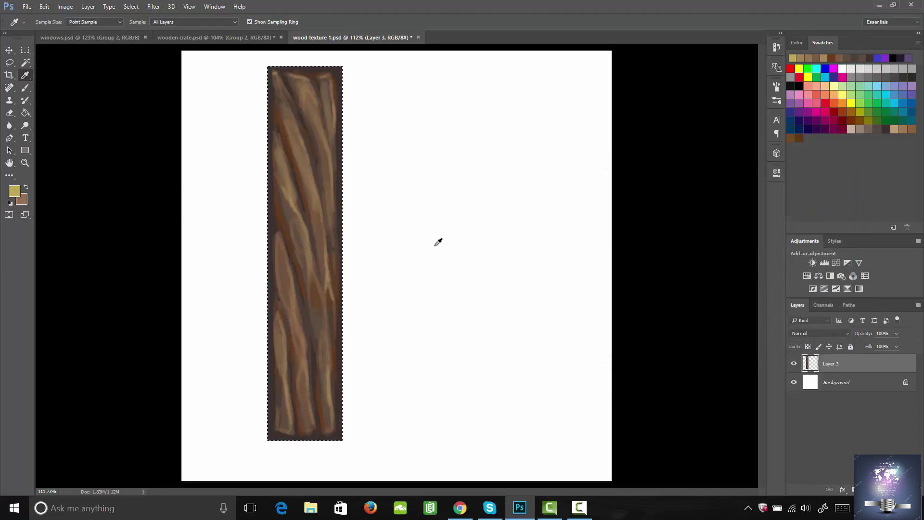
- Shrink the brush to 4 px and paint thin yellow highlights along the edges and ends of the lower strands
{"action": "key", "text": "b"}
{"action": "key", "text": "bracketleft"}
{"action": "key", "text": "bracketleft"}
{"action": "key", "text": "bracketleft"}
{"action": "key", "text": "bracketleft"}
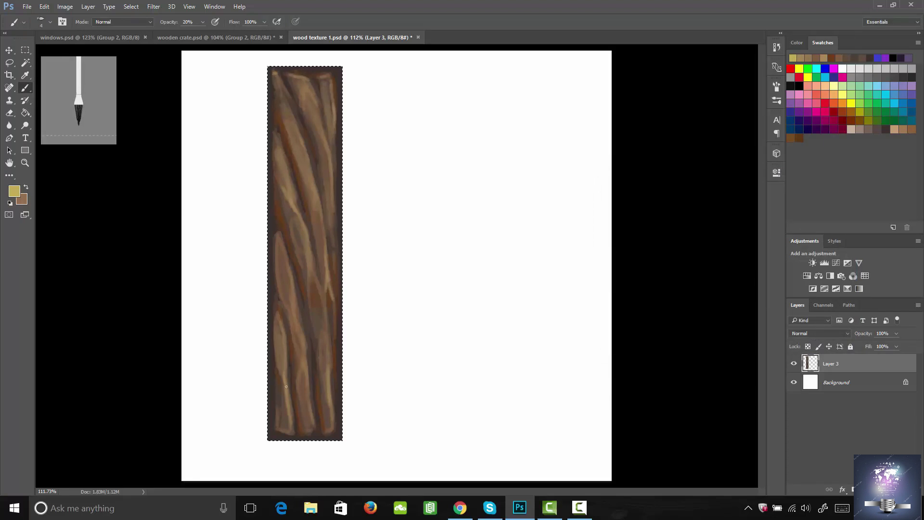
{"action": "mouse_move", "coordinate": [281, 373]}
{"action": "left_mouse_down"}
{"action": "mouse_move", "coordinate": [284, 434]}
{"action": "mouse_move", "coordinate": [334, 430]}
{"action": "left_mouse_up"}
{"action": "mouse_move", "coordinate": [333, 363]}
{"action": "left_mouse_down"}
{"action": "mouse_move", "coordinate": [330, 373]}
{"action": "mouse_move", "coordinate": [301, 368]}
{"action": "mouse_move", "coordinate": [296, 330]}
{"action": "left_mouse_up"}
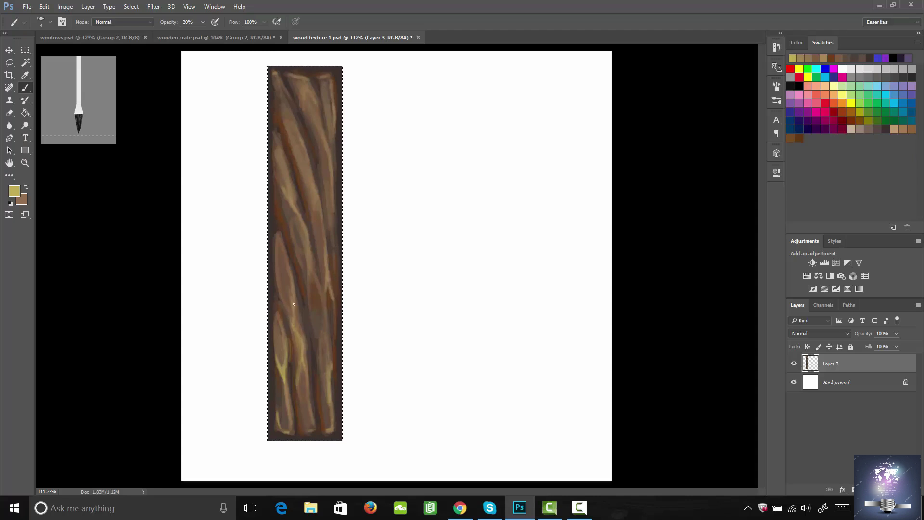
{"action": "mouse_move", "coordinate": [282, 290]}
{"action": "left_mouse_down"}
{"action": "mouse_move", "coordinate": [288, 307]}
{"action": "mouse_move", "coordinate": [283, 292]}
{"action": "mouse_move", "coordinate": [296, 282]}
{"action": "left_mouse_up"}
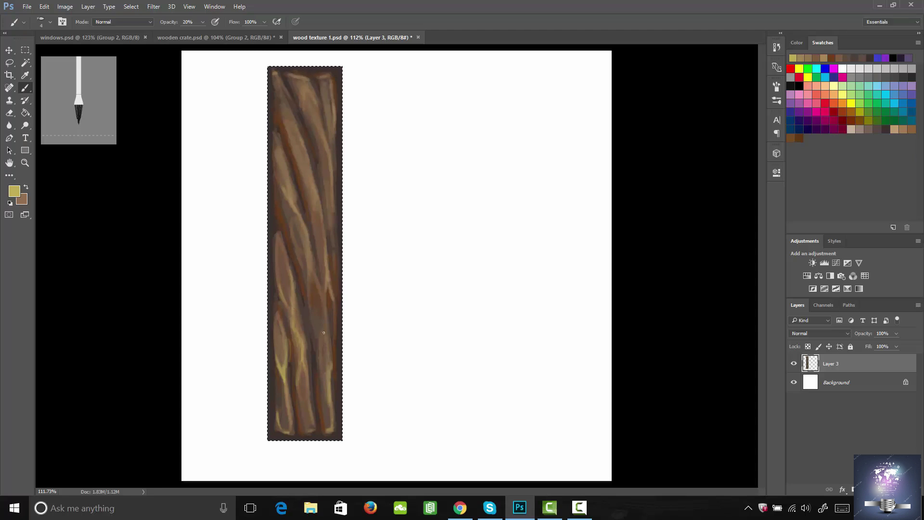
- Paint thin yellow highlights where the strands meet in the plank's middle-right area
{"action": "left_click_drag", "start_coordinate": [321, 342], "coordinate": [313, 273]}
{"action": "left_click_drag", "start_coordinate": [323, 308], "coordinate": [328, 282]}
{"action": "mouse_move", "coordinate": [325, 326]}
{"action": "left_mouse_down"}
{"action": "mouse_move", "coordinate": [314, 275]}
{"action": "mouse_move", "coordinate": [310, 284]}
{"action": "left_mouse_up"}
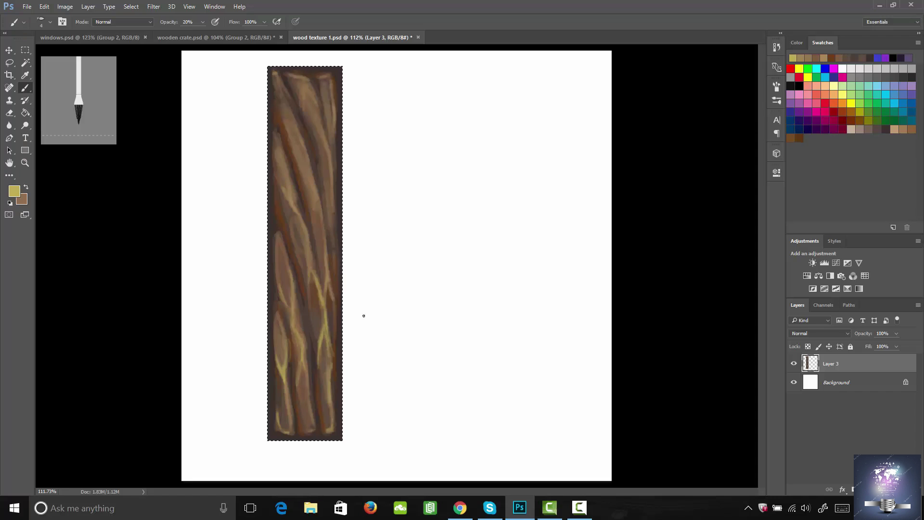
- Sample the dark brown of the plank's left border and deselect the plank
{"action": "left_click", "coordinate": [274, 220], "text": "alt"}
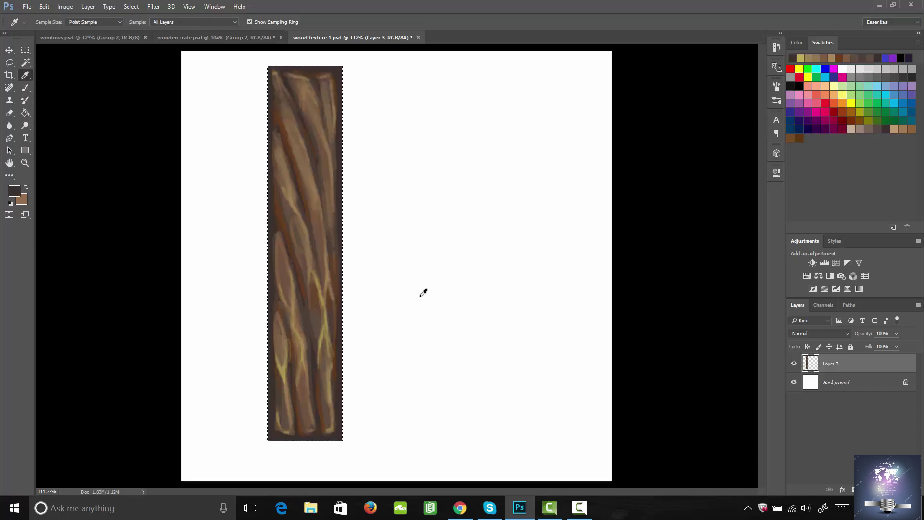
{"action": "key", "text": "ctrl+d"}
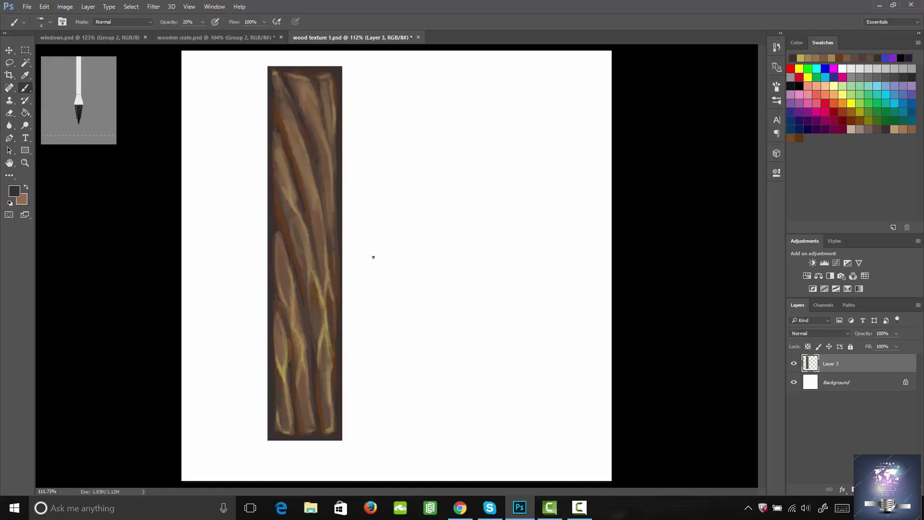
{"action": "mouse_move", "coordinate": [372, 257]}
{"action": "left_mouse_down"}
{"action": "mouse_move", "coordinate": [456, 215]}
{"action": "mouse_move", "coordinate": [567, 266]}
{"action": "left_mouse_up"}
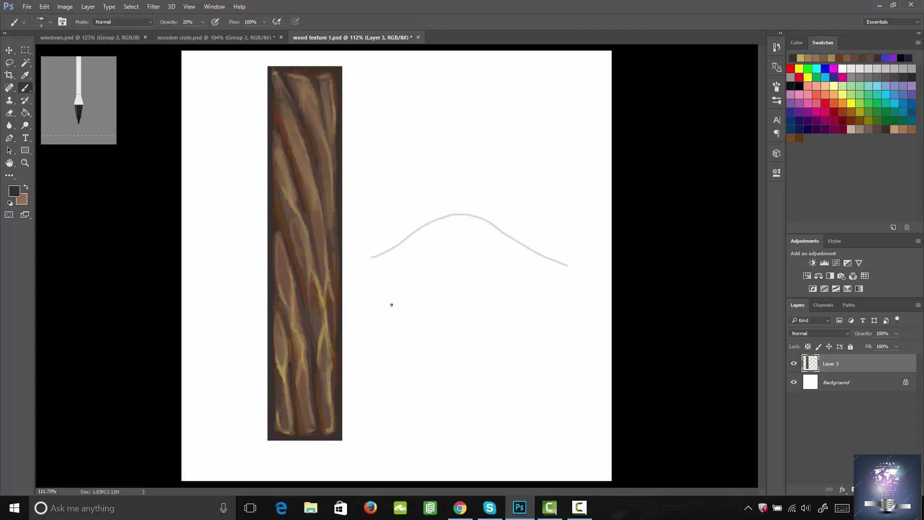
{"action": "mouse_move", "coordinate": [392, 305]}
{"action": "left_mouse_down"}
{"action": "mouse_move", "coordinate": [452, 267]}
{"action": "mouse_move", "coordinate": [503, 315]}
{"action": "mouse_move", "coordinate": [534, 327]}
{"action": "left_mouse_up"}
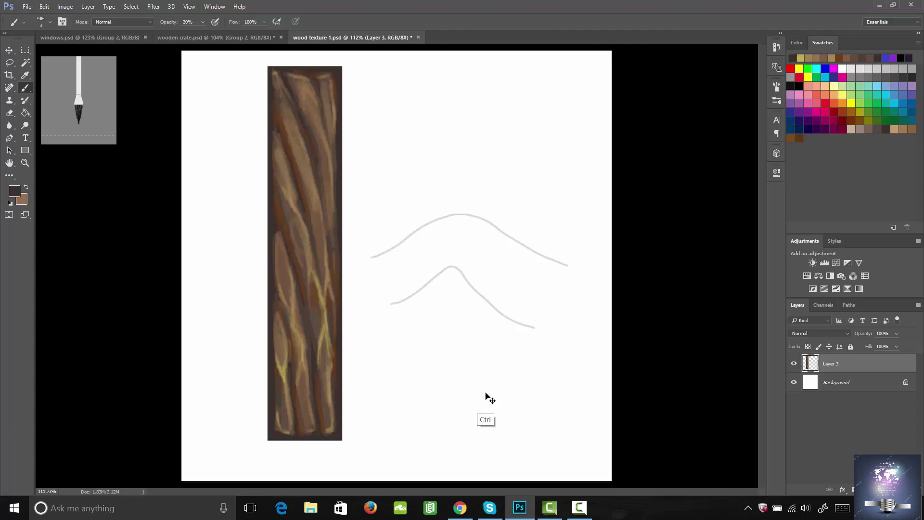
{"action": "key", "text": "ctrl+alt+z"}
{"action": "key", "text": "ctrl+alt+z"}
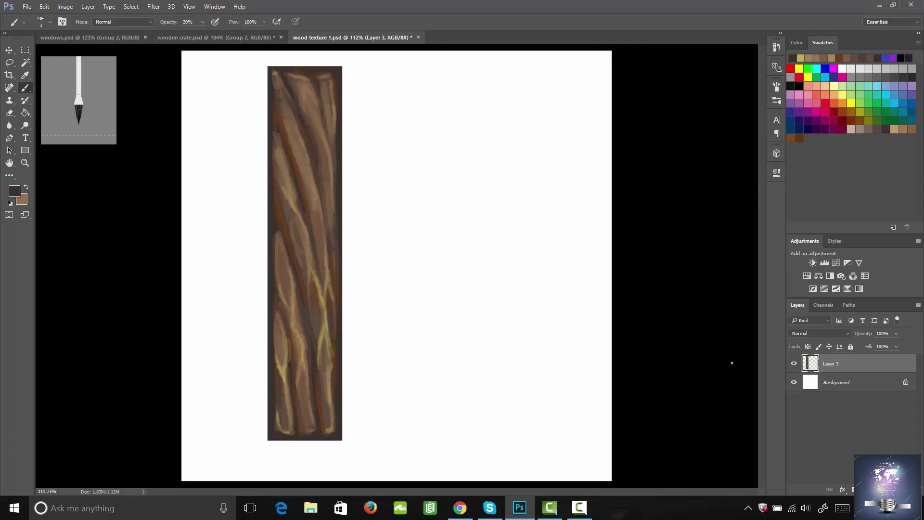
- Select the plank's outline, sample the yellow highlight from the lower-left strand, and paint thin highlights along the upper and middle strands
{"action": "left_click", "coordinate": [810, 363], "text": "ctrl"}
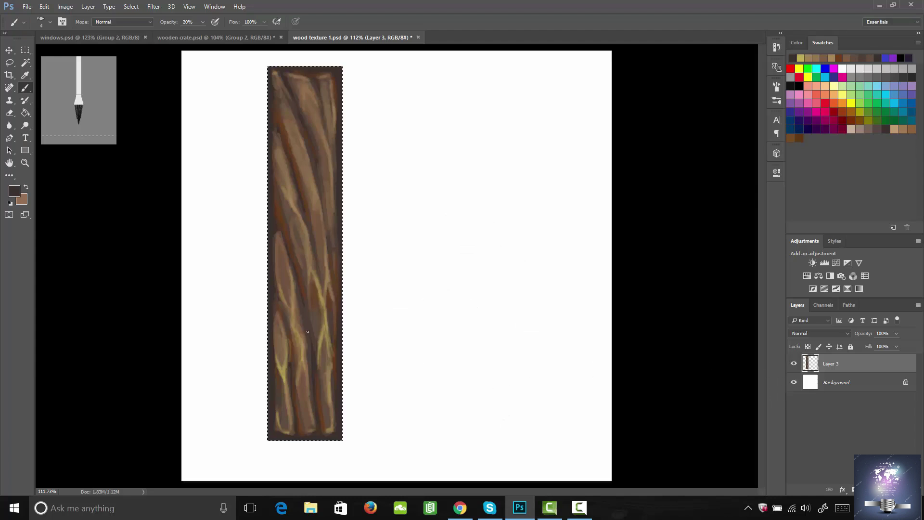
{"action": "left_click", "coordinate": [285, 368], "text": "alt"}
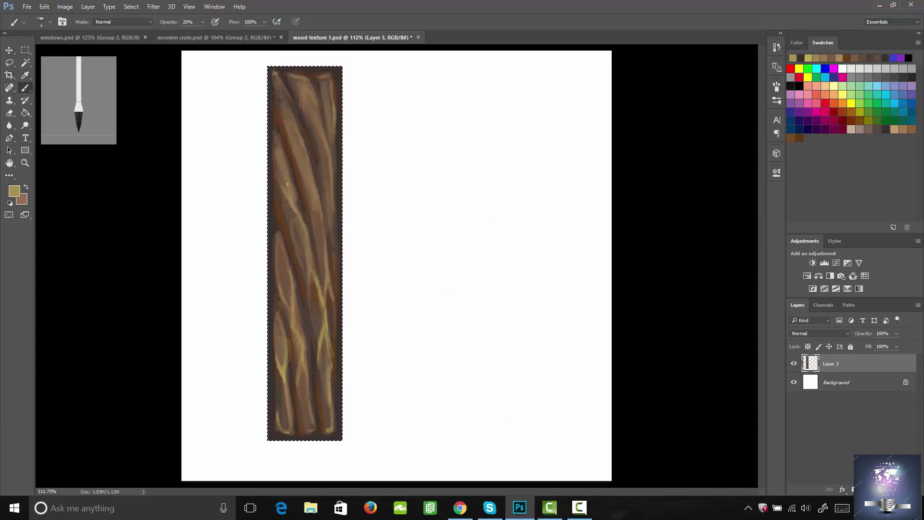
{"action": "left_click_drag", "start_coordinate": [287, 184], "coordinate": [294, 202]}
{"action": "mouse_move", "coordinate": [282, 164]}
{"action": "left_mouse_down"}
{"action": "mouse_move", "coordinate": [283, 120]}
{"action": "mouse_move", "coordinate": [315, 189]}
{"action": "mouse_move", "coordinate": [297, 130]}
{"action": "mouse_move", "coordinate": [309, 160]}
{"action": "left_mouse_up"}
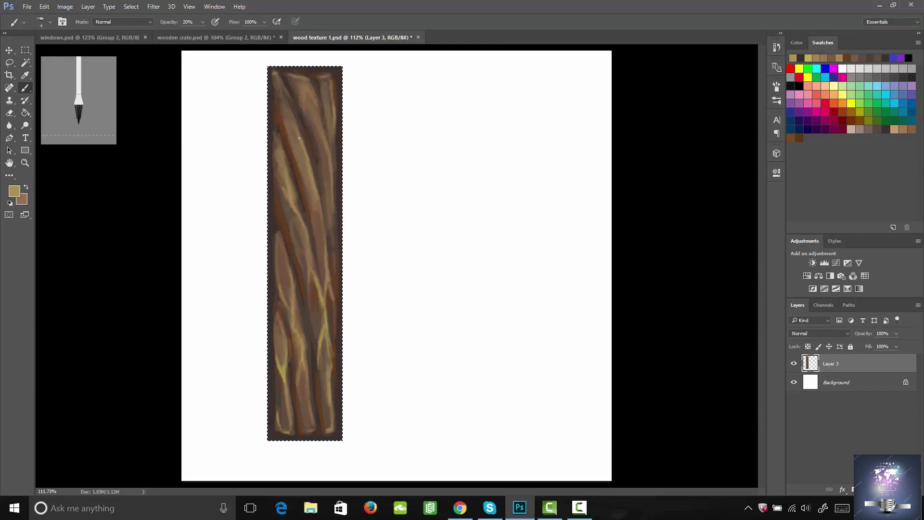
{"action": "left_click_drag", "start_coordinate": [294, 129], "coordinate": [304, 146]}
{"action": "mouse_move", "coordinate": [286, 110]}
{"action": "left_mouse_down"}
{"action": "mouse_move", "coordinate": [275, 72]}
{"action": "mouse_move", "coordinate": [286, 90]}
{"action": "mouse_move", "coordinate": [282, 79]}
{"action": "mouse_move", "coordinate": [308, 80]}
{"action": "mouse_move", "coordinate": [325, 117]}
{"action": "mouse_move", "coordinate": [323, 77]}
{"action": "mouse_move", "coordinate": [333, 79]}
{"action": "mouse_move", "coordinate": [332, 127]}
{"action": "mouse_move", "coordinate": [325, 77]}
{"action": "mouse_move", "coordinate": [339, 247]}
{"action": "left_mouse_up"}
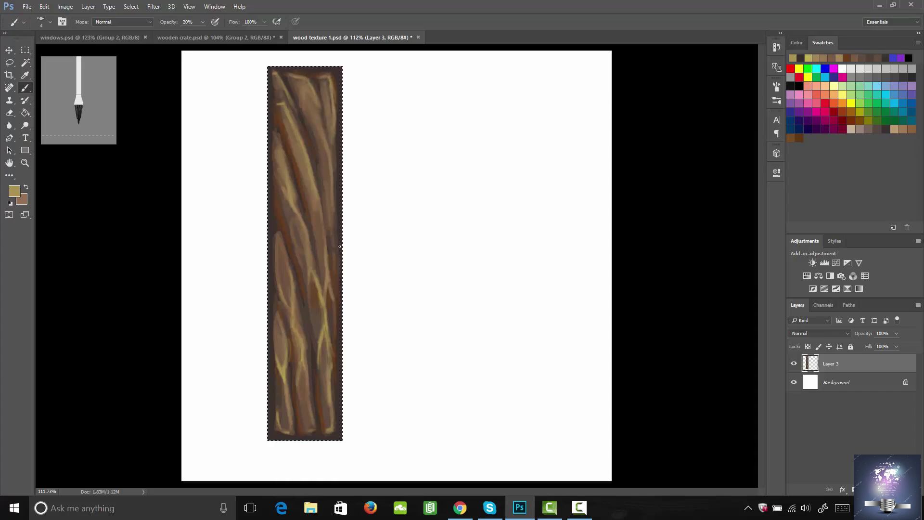
{"action": "mouse_move", "coordinate": [330, 153]}
{"action": "left_mouse_down"}
{"action": "mouse_move", "coordinate": [319, 124]}
{"action": "mouse_move", "coordinate": [331, 161]}
{"action": "mouse_move", "coordinate": [325, 249]}
{"action": "mouse_move", "coordinate": [298, 244]}
{"action": "mouse_move", "coordinate": [287, 193]}
{"action": "mouse_move", "coordinate": [296, 237]}
{"action": "mouse_move", "coordinate": [293, 214]}
{"action": "left_mouse_up"}
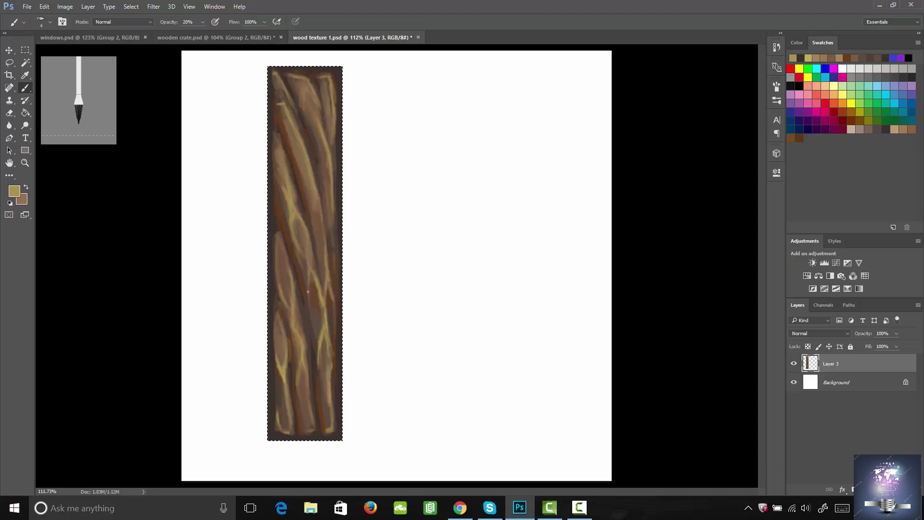
- Sample the reddish-brown beside the middle-right strands and blend it into the central groove and along the plank's left edge
{"action": "left_click", "coordinate": [318, 302], "text": "alt"}
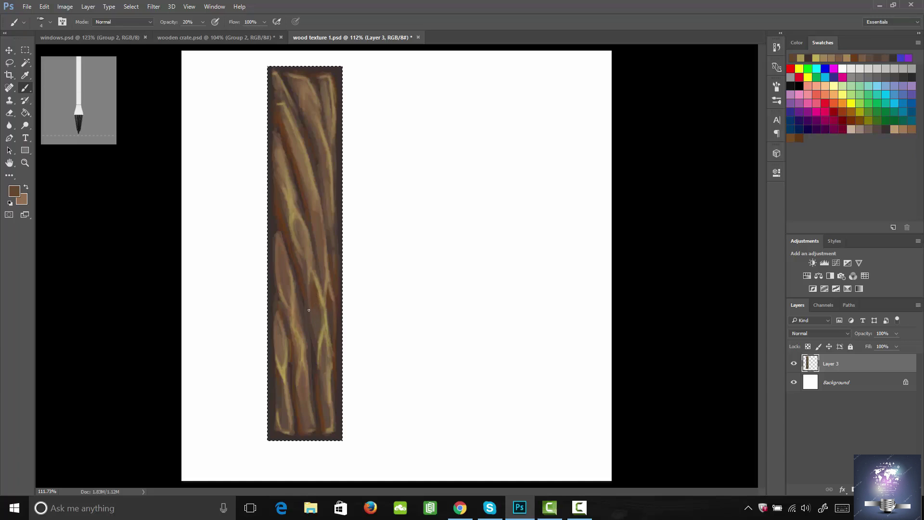
{"action": "mouse_move", "coordinate": [308, 309]}
{"action": "left_mouse_down"}
{"action": "mouse_move", "coordinate": [328, 302]}
{"action": "mouse_move", "coordinate": [330, 311]}
{"action": "mouse_move", "coordinate": [329, 299]}
{"action": "mouse_move", "coordinate": [333, 325]}
{"action": "mouse_move", "coordinate": [340, 309]}
{"action": "mouse_move", "coordinate": [339, 336]}
{"action": "left_mouse_up"}
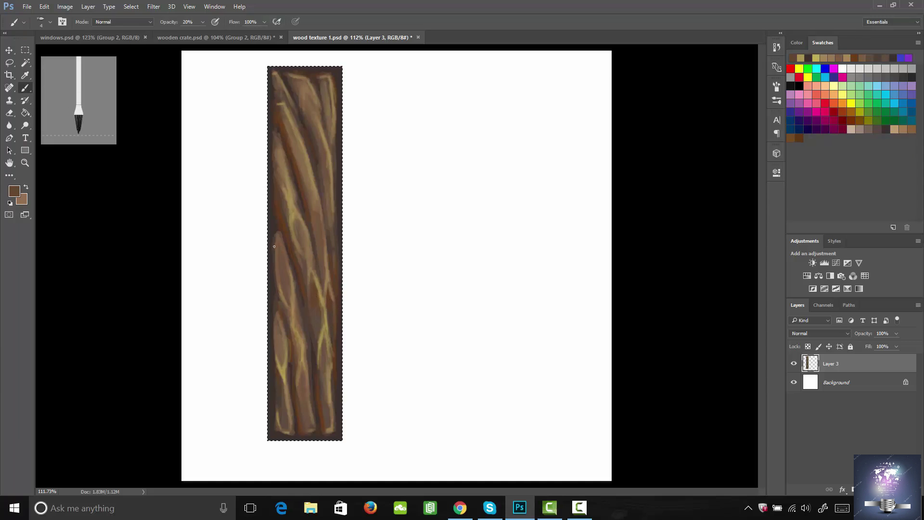
{"action": "left_click_drag", "start_coordinate": [276, 248], "coordinate": [278, 289]}
{"action": "left_click_drag", "start_coordinate": [277, 225], "coordinate": [275, 112]}
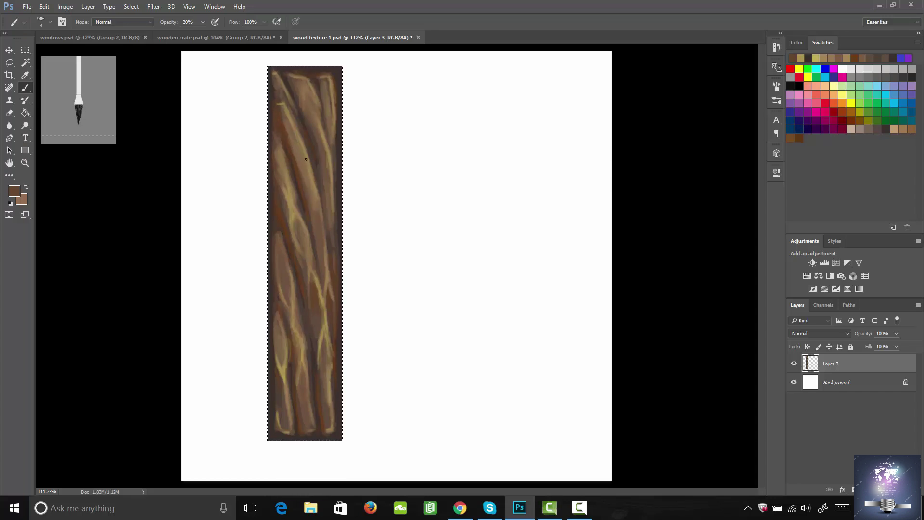
- Set the foreground color to dark blue-grey #333a47 and shade the grooves between the upper and middle strands
{"action": "key", "text": "i"}
{"action": "left_click", "coordinate": [14, 191]}
{"action": "left_click_drag", "start_coordinate": [736, 318], "coordinate": [735, 250]}
{"action": "left_click_drag", "start_coordinate": [669, 294], "coordinate": [636, 291]}
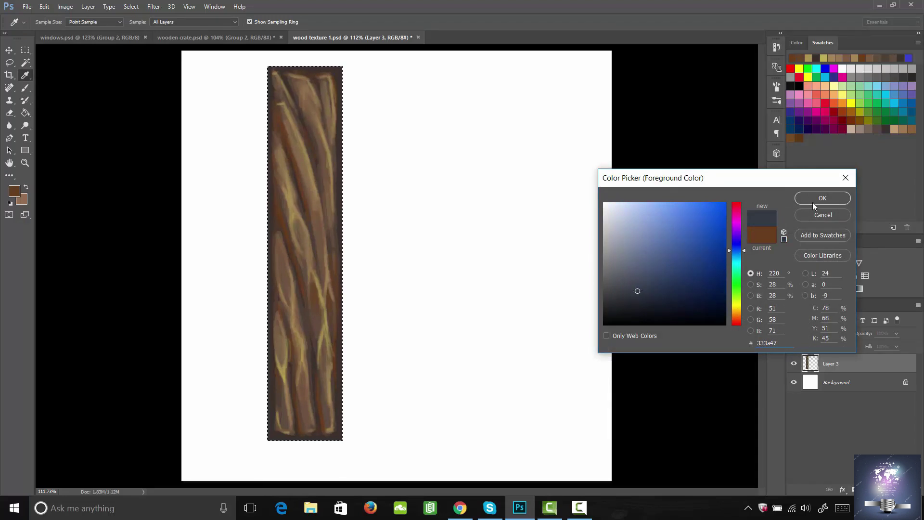
{"action": "left_click", "coordinate": [813, 202]}
{"action": "key", "text": "b"}
{"action": "left_click_drag", "start_coordinate": [281, 120], "coordinate": [285, 134]}
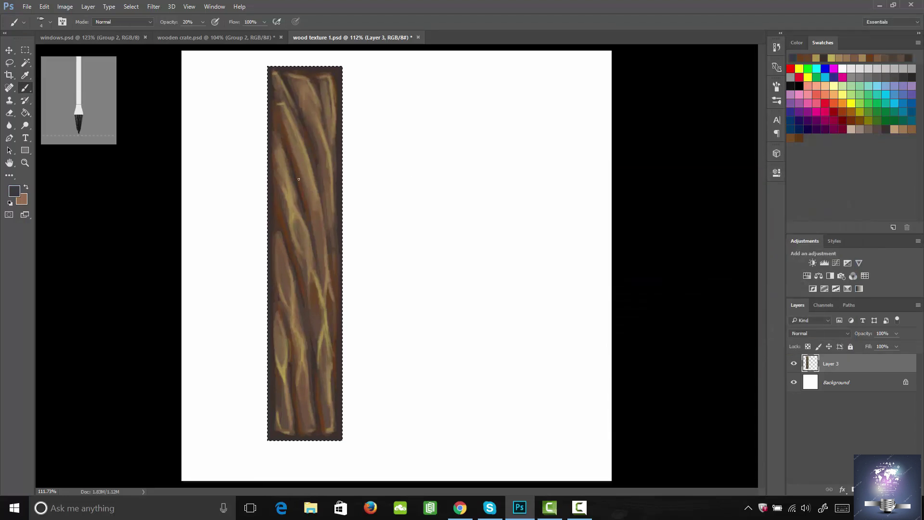
{"action": "left_click_drag", "start_coordinate": [306, 203], "coordinate": [275, 212]}
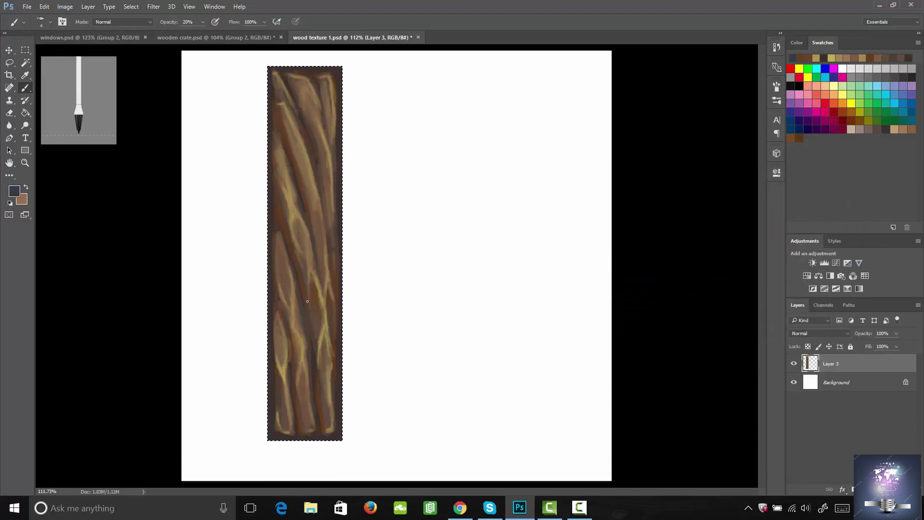
{"action": "left_click_drag", "start_coordinate": [307, 301], "coordinate": [313, 317]}
{"action": "left_click_drag", "start_coordinate": [301, 284], "coordinate": [318, 327]}
- Sample a mid-brown from the plank's lower-left edge and blend it over that edge and the lower-right strand
{"action": "left_click", "coordinate": [277, 316], "text": "alt"}
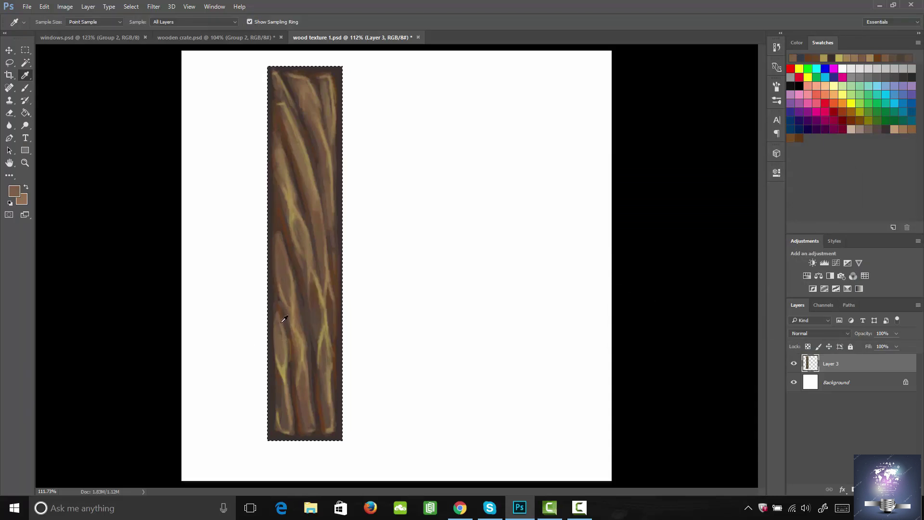
{"action": "left_click_drag", "start_coordinate": [277, 314], "coordinate": [279, 322]}
{"action": "mouse_move", "coordinate": [277, 304]}
{"action": "left_mouse_down"}
{"action": "mouse_move", "coordinate": [282, 329]}
{"action": "mouse_move", "coordinate": [278, 273]}
{"action": "left_mouse_up"}
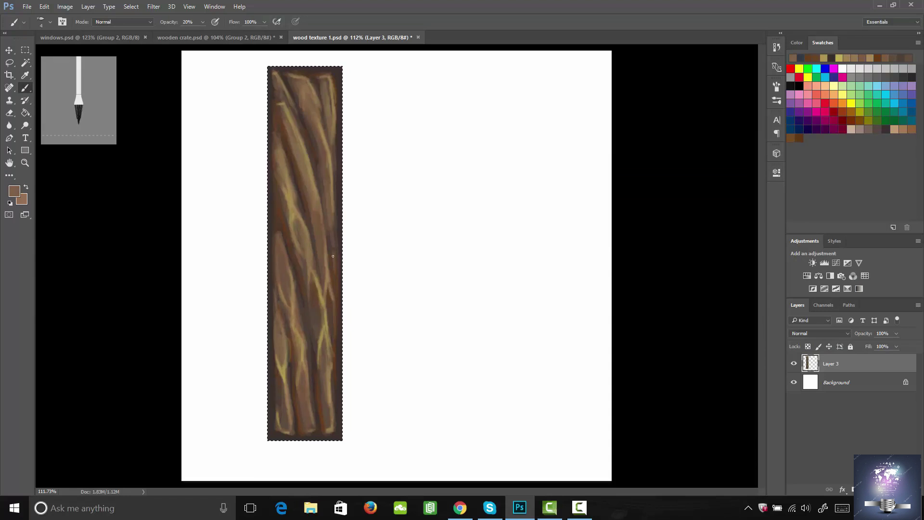
{"action": "left_click_drag", "start_coordinate": [325, 394], "coordinate": [327, 380]}
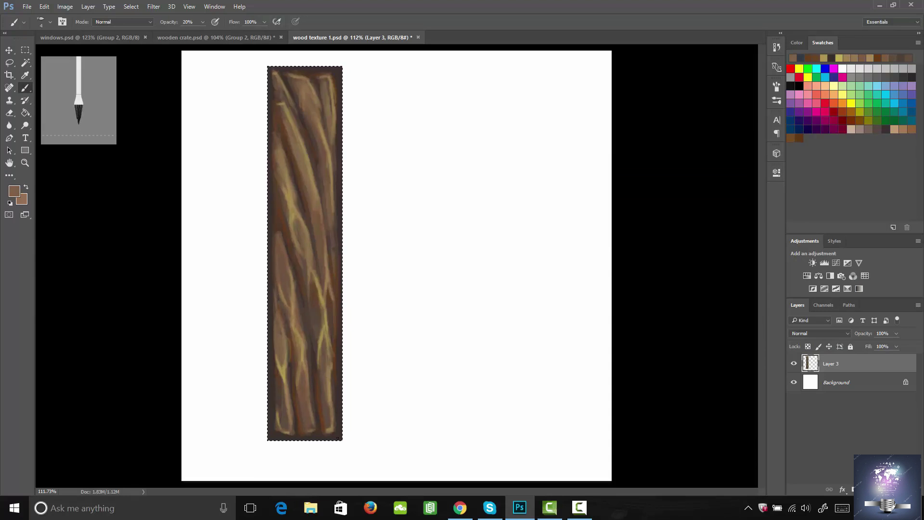
{"action": "mouse_move", "coordinate": [324, 414]}
{"action": "left_mouse_down"}
{"action": "mouse_move", "coordinate": [326, 379]}
{"action": "mouse_move", "coordinate": [334, 435]}
{"action": "left_mouse_up"}
{"action": "left_click_drag", "start_coordinate": [338, 399], "coordinate": [329, 407]}
- Sample the brown of the middle-right strand and blend it into the dark area between the central strands
{"action": "key", "text": "i"}
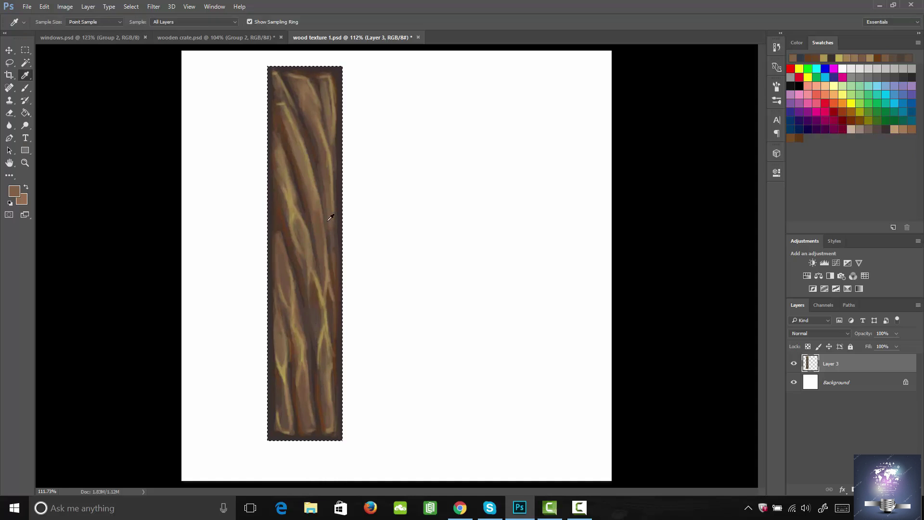
{"action": "left_click", "coordinate": [323, 221]}
{"action": "key", "text": "b"}
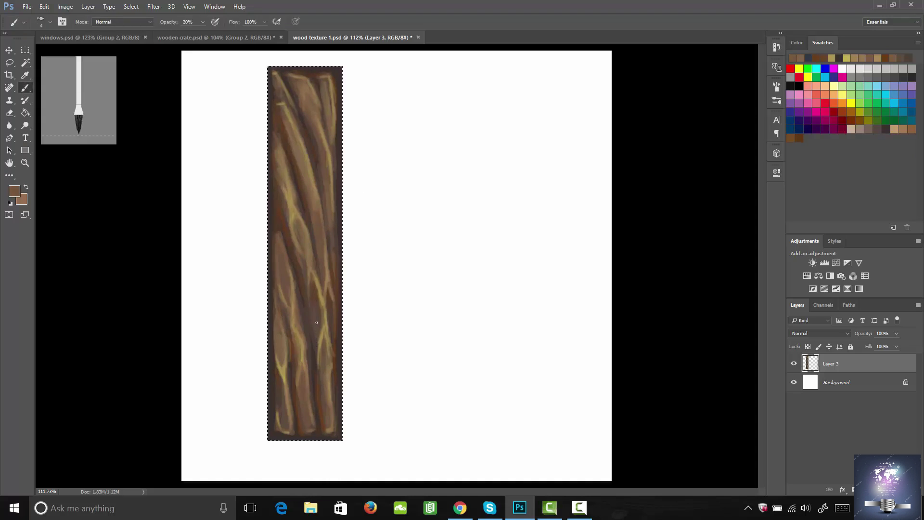
{"action": "left_click_drag", "start_coordinate": [317, 322], "coordinate": [314, 313]}
{"action": "left_click_drag", "start_coordinate": [315, 324], "coordinate": [314, 306]}
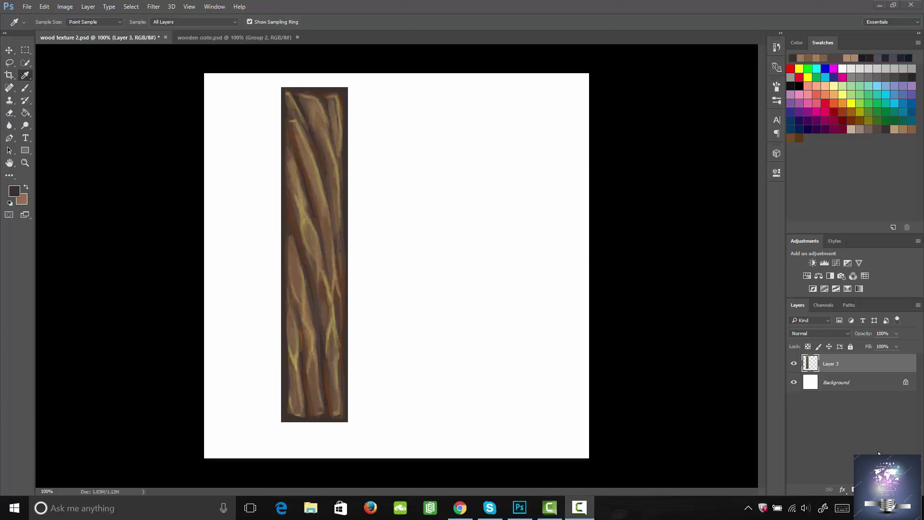
- Select the plank's outline in "wood texture 2", sample the middle-left strand's brown, and brighten it to light tan-brown #a27a57
{"action": "left_click", "coordinate": [809, 366], "text": "ctrl"}
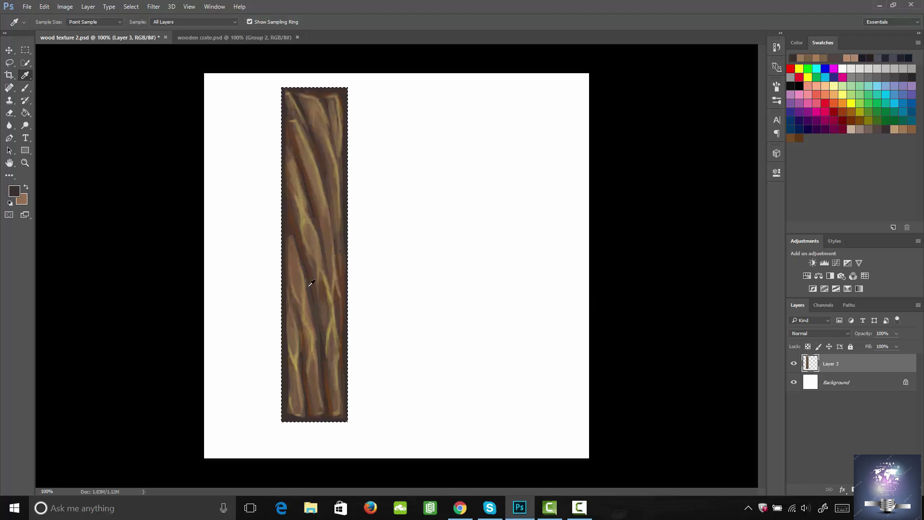
{"action": "left_click", "coordinate": [303, 271]}
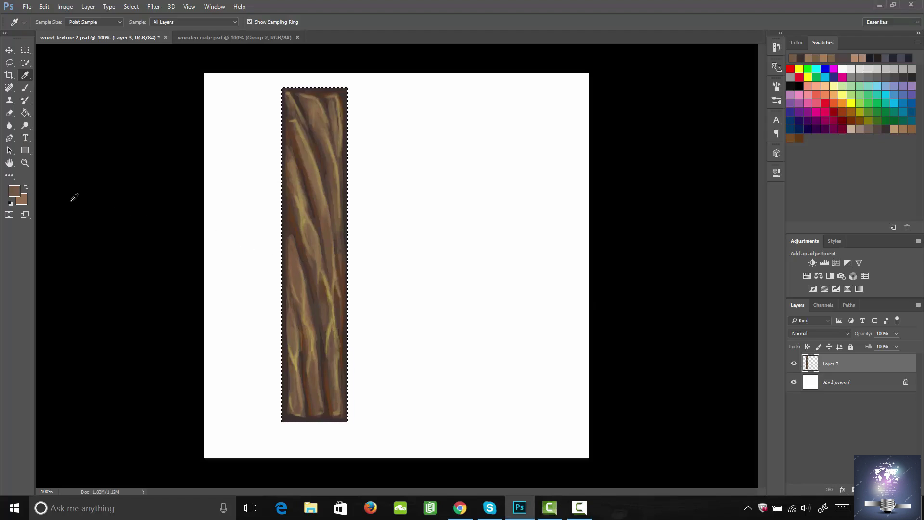
{"action": "left_click", "coordinate": [14, 190]}
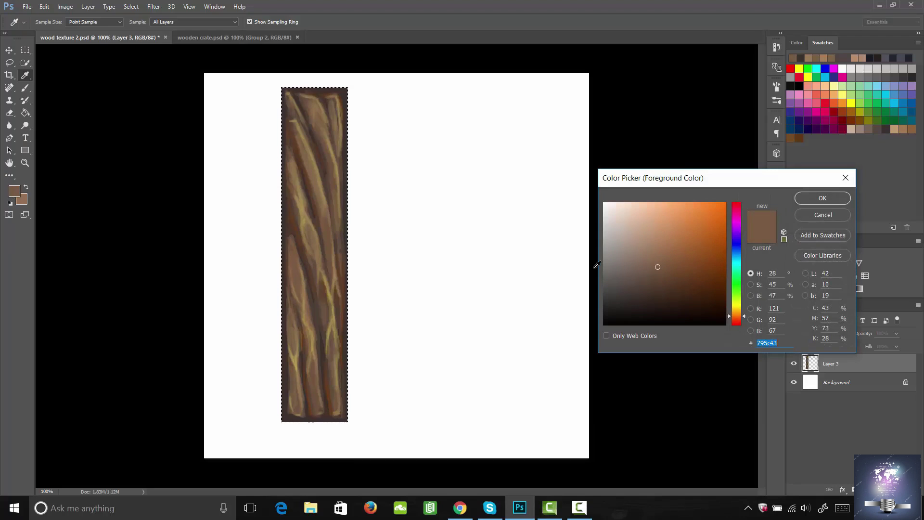
{"action": "left_click_drag", "start_coordinate": [657, 267], "coordinate": [658, 253]}
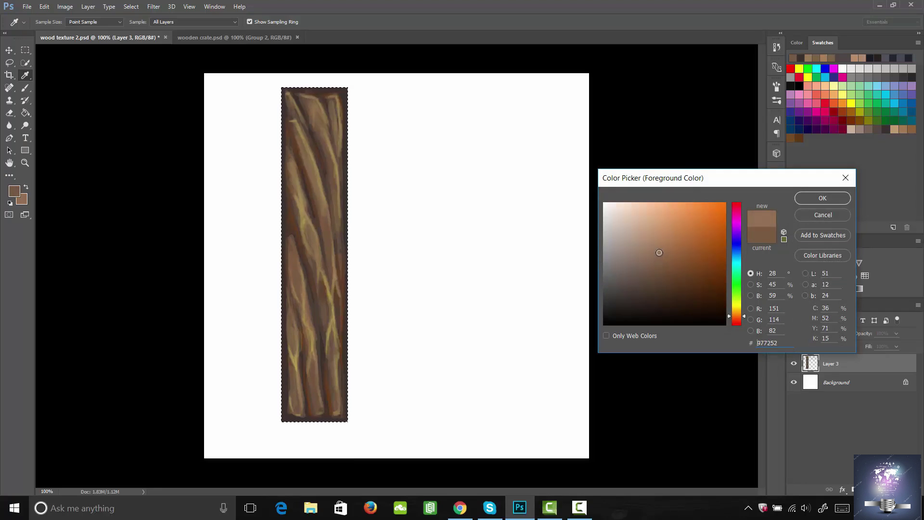
{"action": "left_click_drag", "start_coordinate": [659, 252], "coordinate": [660, 246]}
{"action": "left_click", "coordinate": [804, 198]}
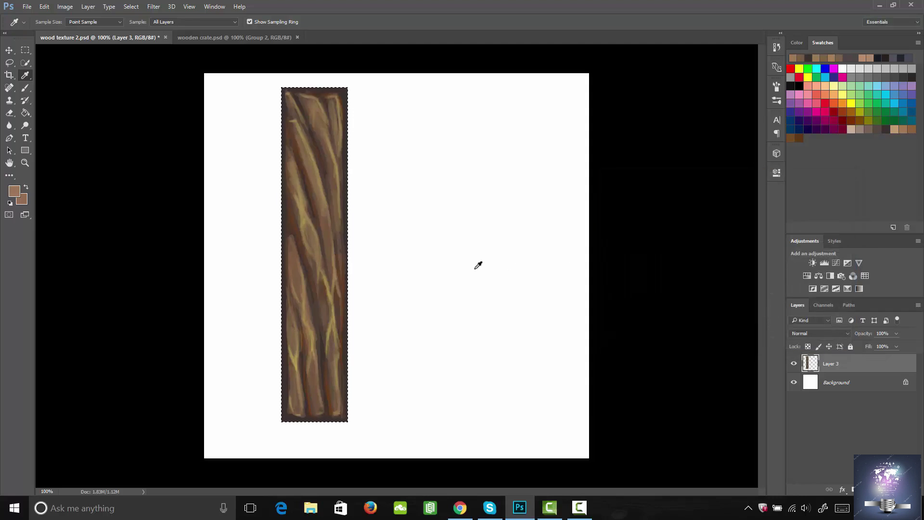
- Brush the light tan-brown over the bodies of the plank's middle and lower strands to soften the yellow highlights
{"action": "key", "text": "b"}
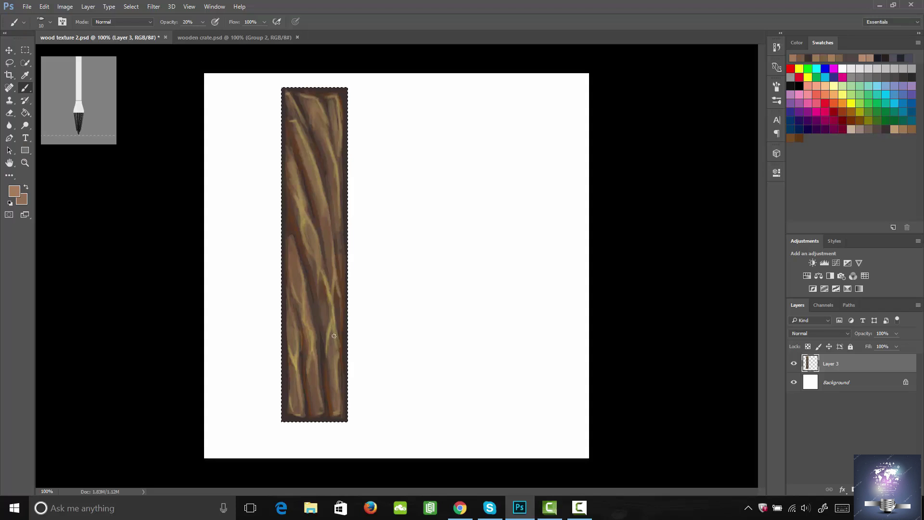
{"action": "mouse_move", "coordinate": [330, 314]}
{"action": "left_mouse_down"}
{"action": "mouse_move", "coordinate": [293, 172]}
{"action": "mouse_move", "coordinate": [311, 226]}
{"action": "left_mouse_up"}
{"action": "left_click_drag", "start_coordinate": [303, 279], "coordinate": [297, 263]}
{"action": "mouse_move", "coordinate": [311, 331]}
{"action": "left_mouse_down"}
{"action": "mouse_move", "coordinate": [314, 390]}
{"action": "mouse_move", "coordinate": [308, 364]}
{"action": "mouse_move", "coordinate": [295, 364]}
{"action": "mouse_move", "coordinate": [294, 377]}
{"action": "mouse_move", "coordinate": [290, 354]}
{"action": "left_mouse_up"}
{"action": "left_click_drag", "start_coordinate": [294, 400], "coordinate": [295, 400]}
{"action": "left_click_drag", "start_coordinate": [316, 229], "coordinate": [318, 233]}
{"action": "mouse_move", "coordinate": [332, 297]}
{"action": "left_mouse_down"}
{"action": "mouse_move", "coordinate": [331, 277]}
{"action": "mouse_move", "coordinate": [336, 310]}
{"action": "left_mouse_up"}
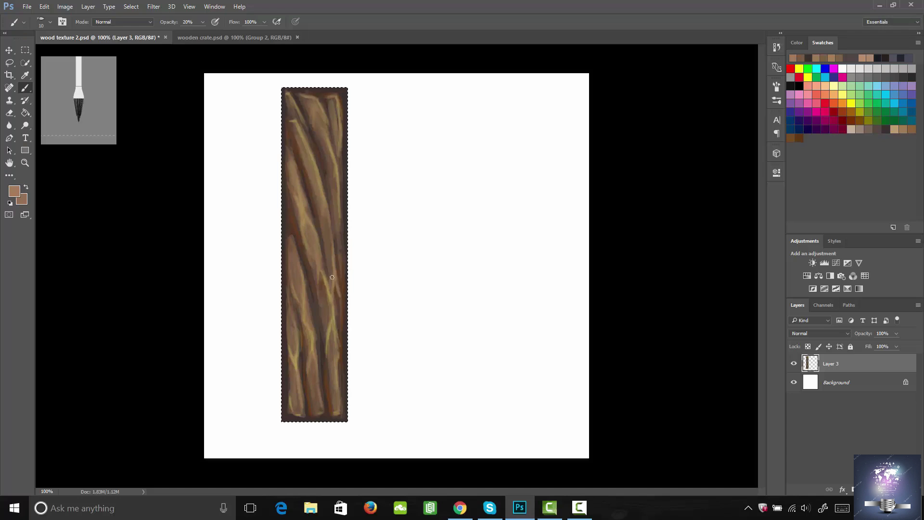
- Brush the light tan-brown over the upper strands and down the plank's right-hand strands
{"action": "left_click_drag", "start_coordinate": [328, 230], "coordinate": [332, 277]}
{"action": "left_click_drag", "start_coordinate": [326, 221], "coordinate": [331, 231]}
{"action": "left_click_drag", "start_coordinate": [299, 142], "coordinate": [305, 148]}
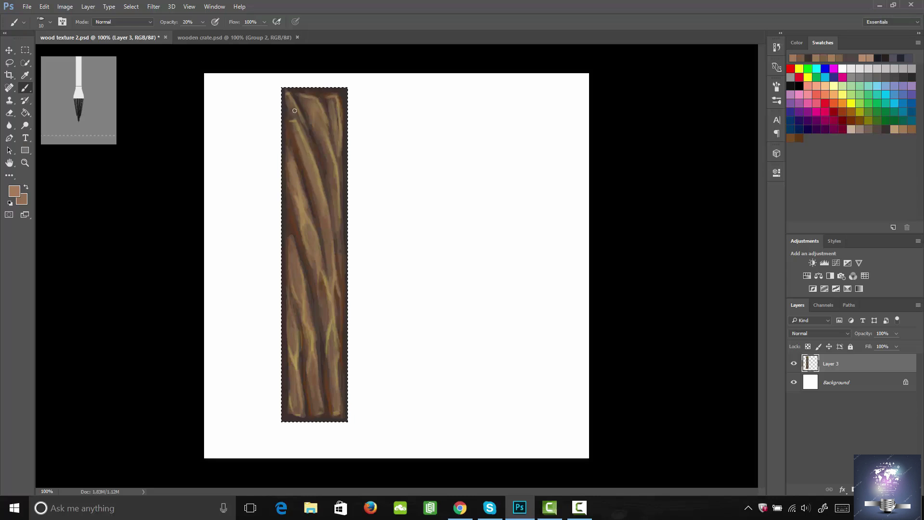
{"action": "mouse_move", "coordinate": [289, 100]}
{"action": "left_mouse_down"}
{"action": "mouse_move", "coordinate": [306, 130]}
{"action": "mouse_move", "coordinate": [316, 110]}
{"action": "left_mouse_up"}
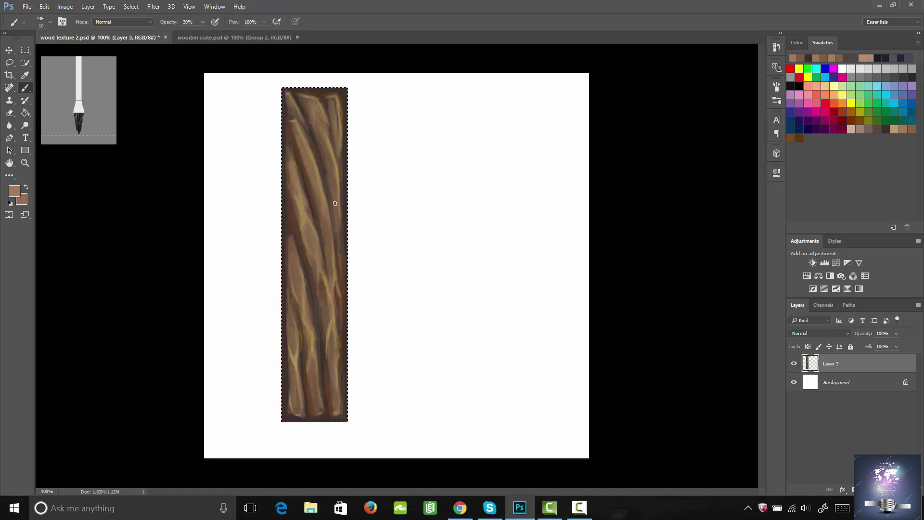
{"action": "left_click_drag", "start_coordinate": [335, 203], "coordinate": [341, 263]}
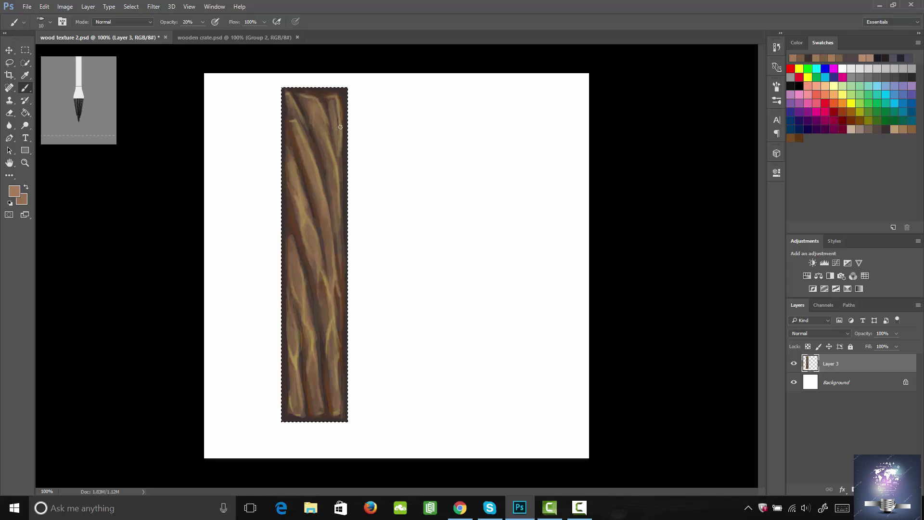
{"action": "mouse_move", "coordinate": [341, 127]}
{"action": "left_mouse_down"}
{"action": "mouse_move", "coordinate": [334, 101]}
{"action": "mouse_move", "coordinate": [342, 178]}
{"action": "left_mouse_up"}
{"action": "left_click_drag", "start_coordinate": [316, 263], "coordinate": [333, 301]}
{"action": "left_click_drag", "start_coordinate": [336, 350], "coordinate": [340, 385]}
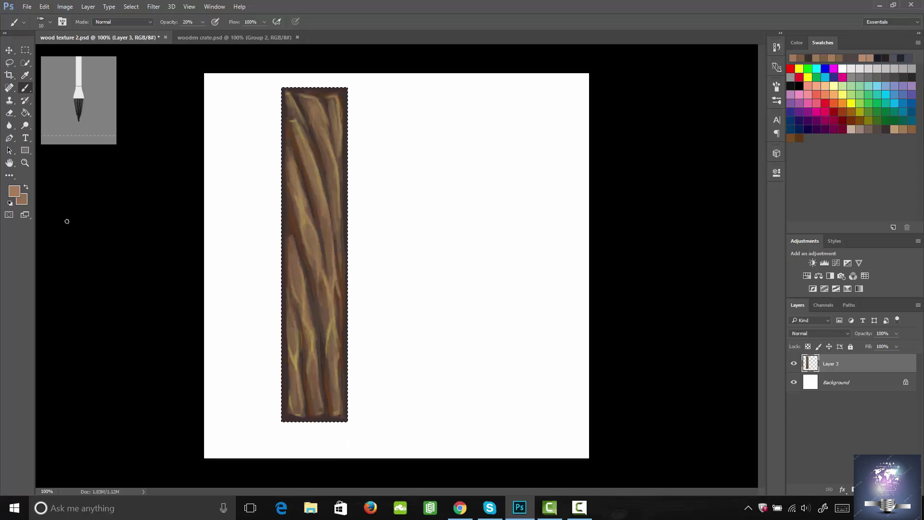
- Set the brush's foreground colour to a lighter pinkish tone, #cd876c
{"action": "left_click", "coordinate": [14, 191]}
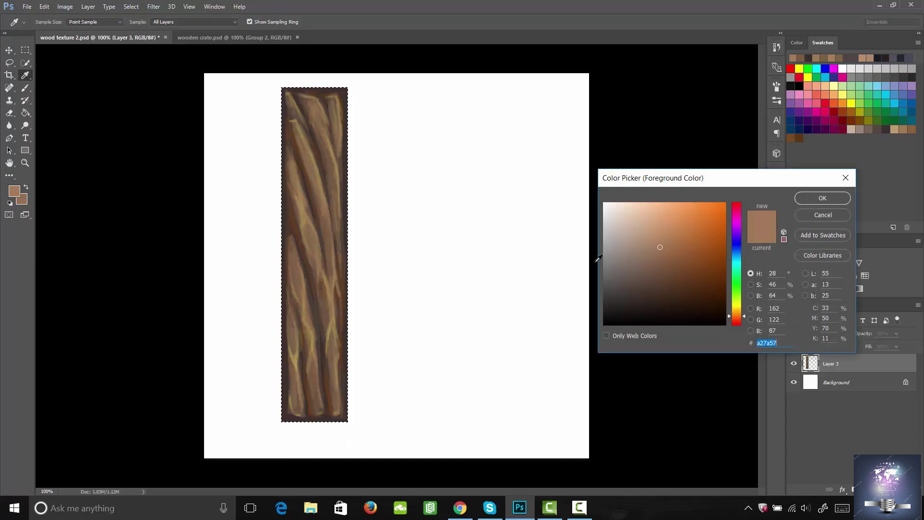
{"action": "left_click_drag", "start_coordinate": [660, 244], "coordinate": [661, 226]}
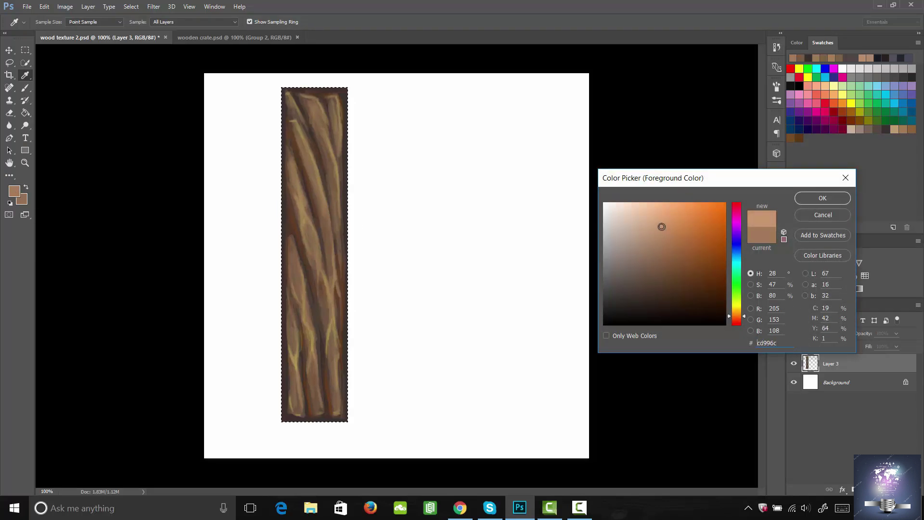
{"action": "left_click", "coordinate": [738, 318]}
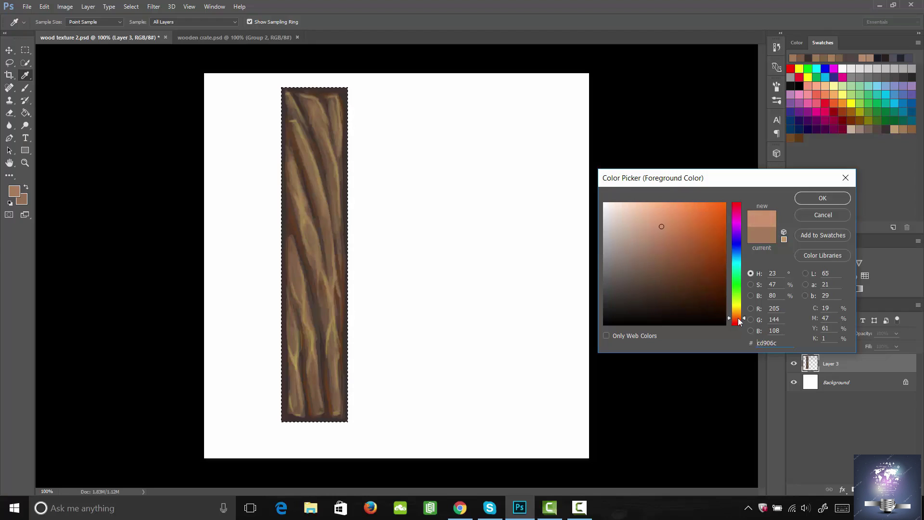
{"action": "left_click_drag", "start_coordinate": [739, 319], "coordinate": [739, 320]}
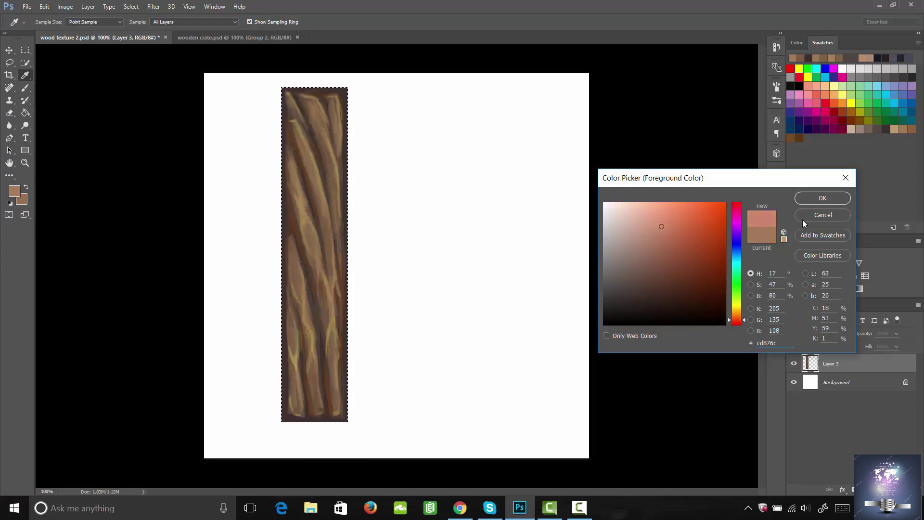
{"action": "key", "text": "b"}
{"action": "left_click", "coordinate": [809, 199]}
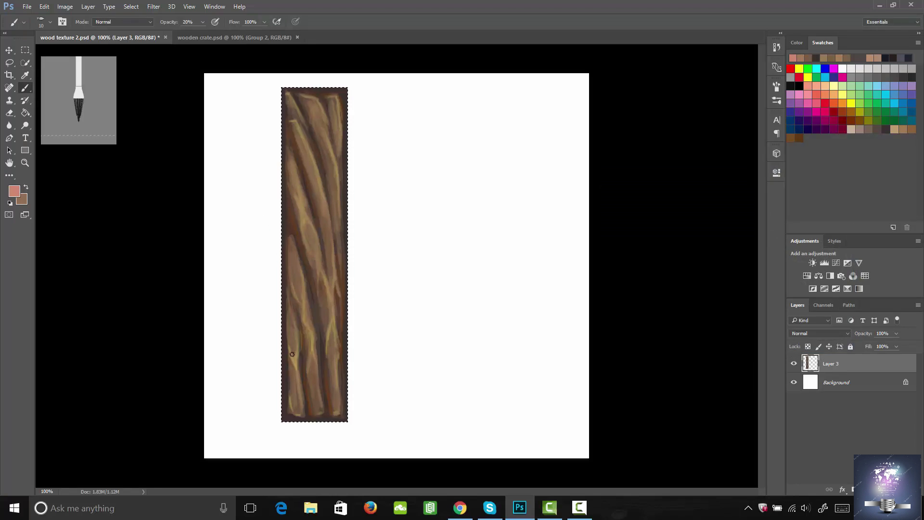
- Paint thin pinkish highlights along the edges of the lower, middle and upper strands with a smaller brush
{"action": "key", "text": "bracketleft"}
{"action": "key", "text": "bracketleft"}
{"action": "mouse_move", "coordinate": [295, 366]}
{"action": "left_mouse_down"}
{"action": "mouse_move", "coordinate": [307, 325]}
{"action": "mouse_move", "coordinate": [312, 351]}
{"action": "mouse_move", "coordinate": [330, 319]}
{"action": "left_mouse_up"}
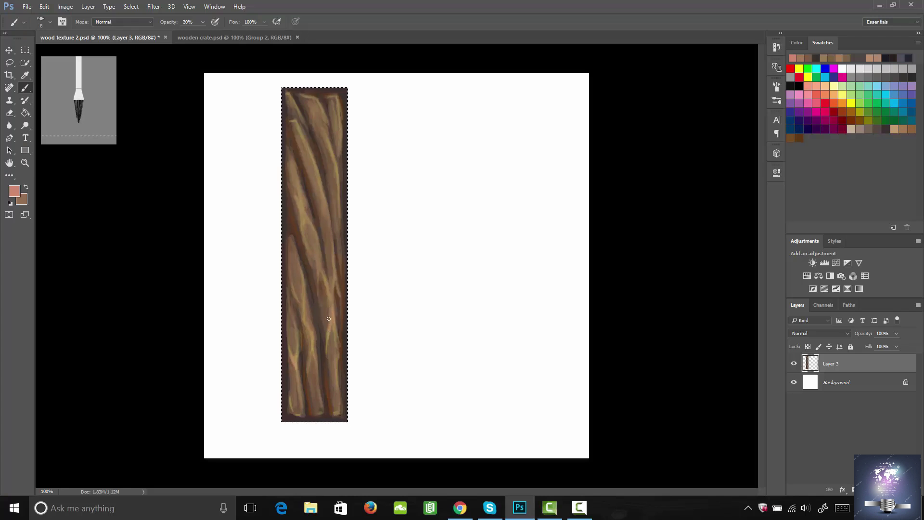
{"action": "left_click_drag", "start_coordinate": [321, 263], "coordinate": [326, 276]}
{"action": "left_click_drag", "start_coordinate": [299, 195], "coordinate": [305, 221]}
{"action": "mouse_move", "coordinate": [322, 176]}
{"action": "left_mouse_down"}
{"action": "mouse_move", "coordinate": [324, 161]}
{"action": "mouse_move", "coordinate": [335, 163]}
{"action": "left_mouse_up"}
{"action": "left_click_drag", "start_coordinate": [317, 101], "coordinate": [341, 87]}
{"action": "mouse_move", "coordinate": [290, 403]}
{"action": "left_mouse_down"}
{"action": "mouse_move", "coordinate": [338, 409]}
{"action": "mouse_move", "coordinate": [345, 280]}
{"action": "mouse_move", "coordinate": [340, 114]}
{"action": "mouse_move", "coordinate": [338, 150]}
{"action": "mouse_move", "coordinate": [302, 96]}
{"action": "left_mouse_up"}
{"action": "left_click_drag", "start_coordinate": [303, 205], "coordinate": [290, 170]}
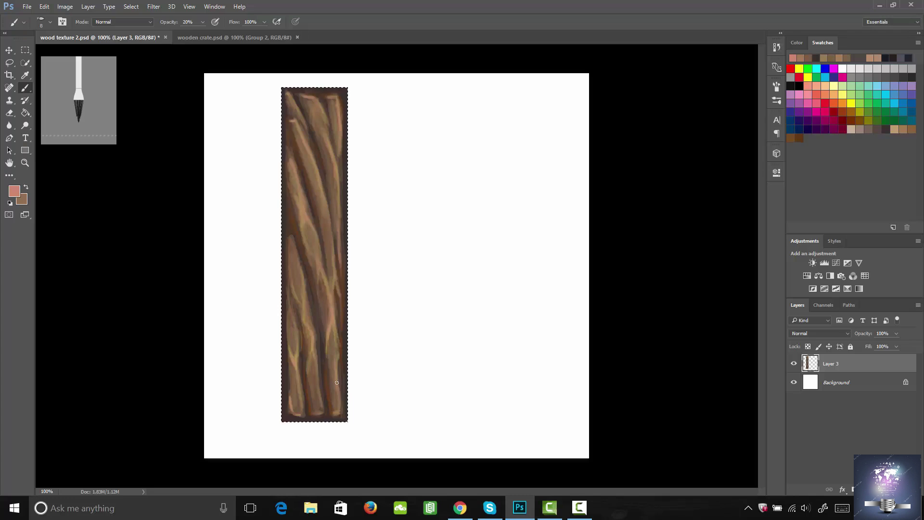
{"action": "left_click_drag", "start_coordinate": [316, 351], "coordinate": [319, 386]}
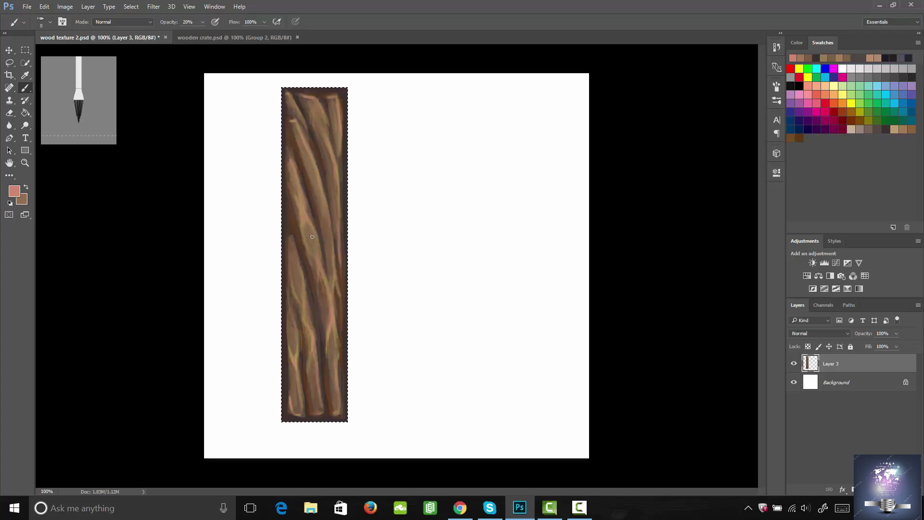
- Change the foreground colour to a bright yellowish tan, #e7b978, for painting
{"action": "left_click", "coordinate": [13, 191]}
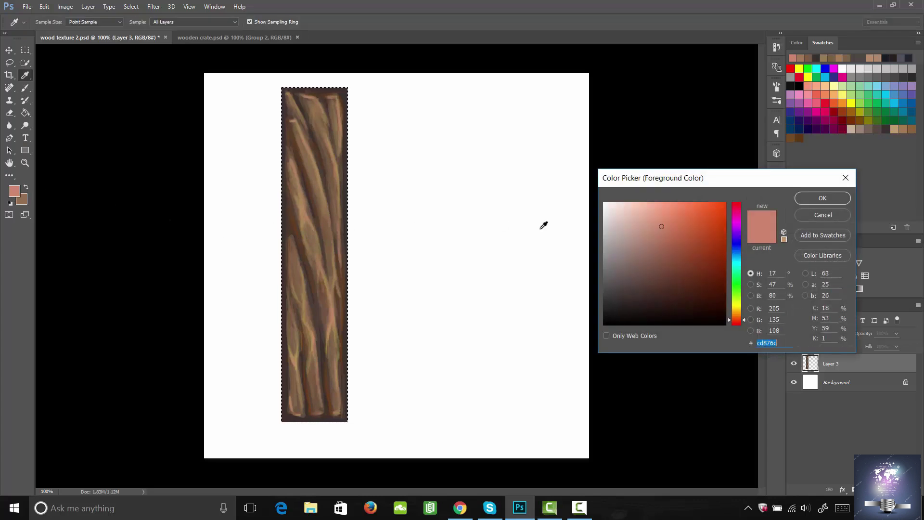
{"action": "left_click_drag", "start_coordinate": [661, 220], "coordinate": [662, 214]}
{"action": "left_click", "coordinate": [737, 317]}
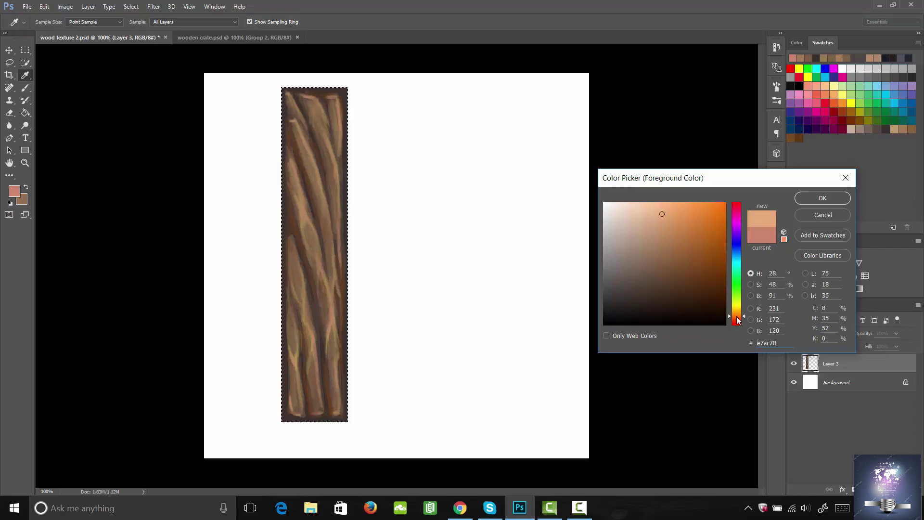
{"action": "left_click", "coordinate": [737, 313]}
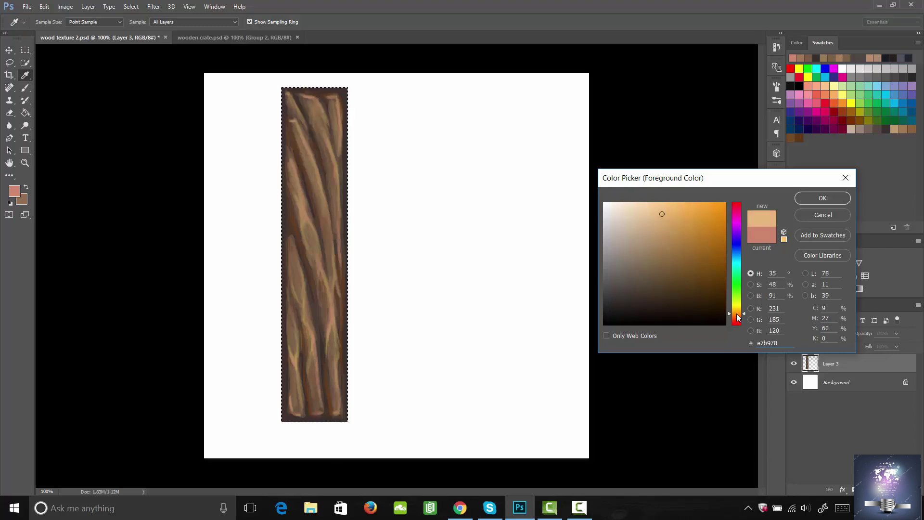
{"action": "left_click", "coordinate": [812, 198]}
{"action": "key", "text": "b"}
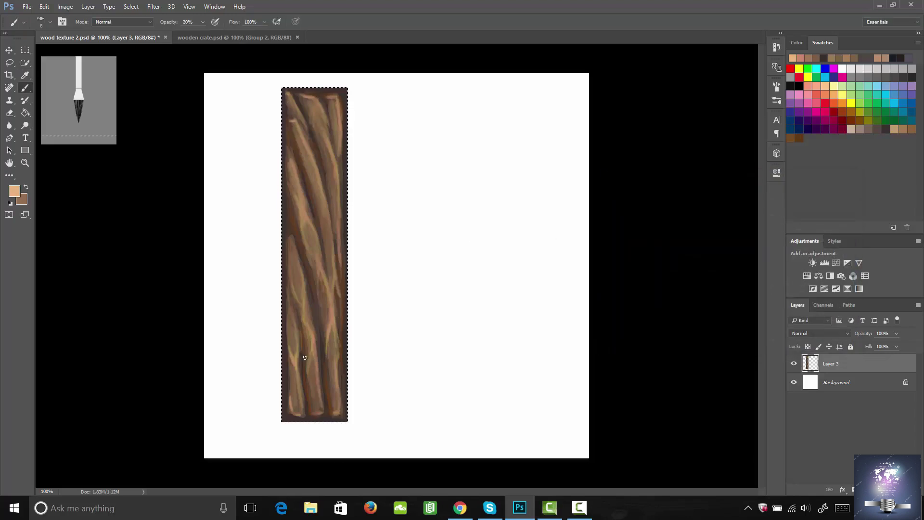
- Brush yellowish-tan highlights along the lower strand edges, the right-hand strands and the middle-left strand
{"action": "left_click_drag", "start_coordinate": [293, 359], "coordinate": [299, 387]}
{"action": "mouse_move", "coordinate": [331, 324]}
{"action": "left_mouse_down"}
{"action": "mouse_move", "coordinate": [328, 363]}
{"action": "mouse_move", "coordinate": [335, 302]}
{"action": "left_mouse_up"}
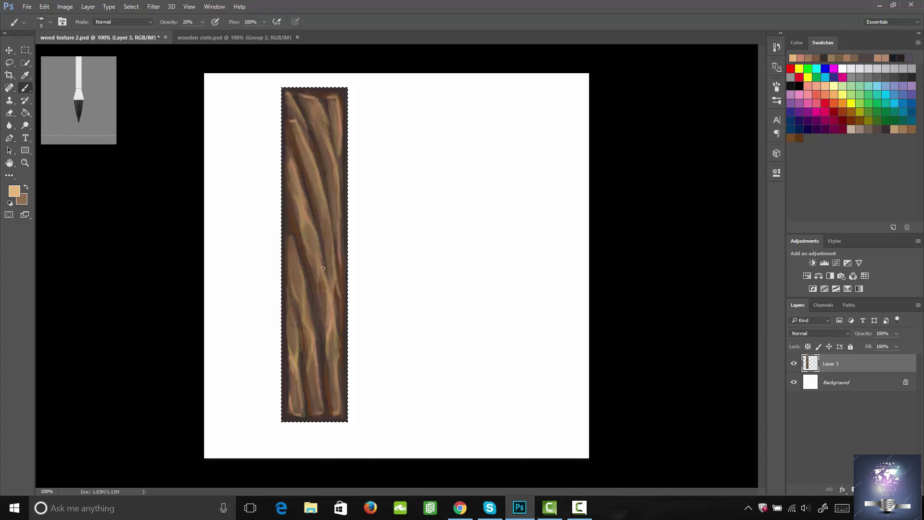
{"action": "left_click_drag", "start_coordinate": [305, 218], "coordinate": [299, 209]}
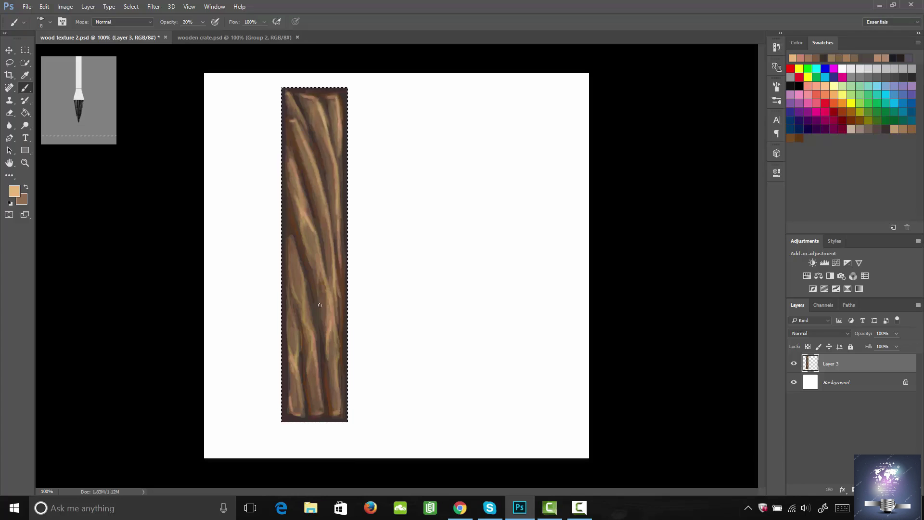
{"action": "mouse_move", "coordinate": [340, 393]}
{"action": "left_mouse_down"}
{"action": "mouse_move", "coordinate": [328, 325]}
{"action": "mouse_move", "coordinate": [320, 410]}
{"action": "left_mouse_up"}
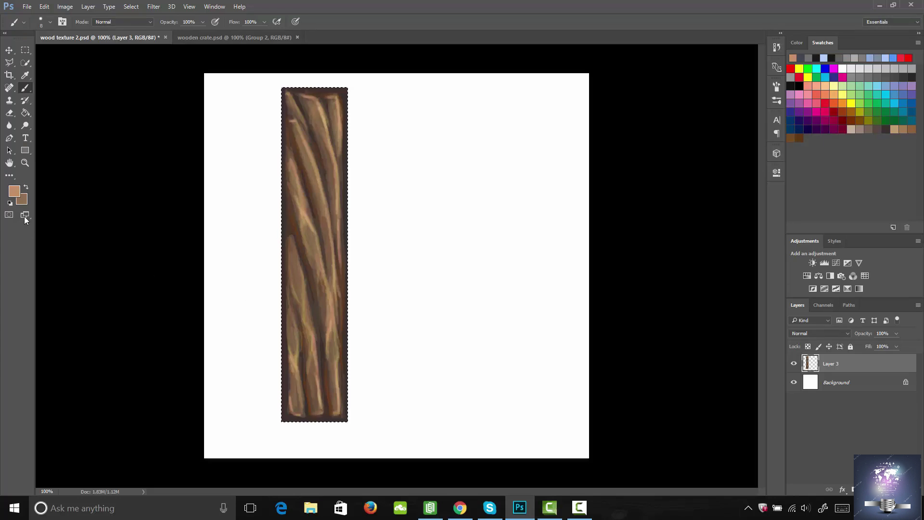
- Set the foreground colour to a dark desaturated blue, #282f3e
{"action": "left_click", "coordinate": [16, 192]}
{"action": "left_click_drag", "start_coordinate": [658, 243], "coordinate": [651, 253]}
{"action": "left_click_drag", "start_coordinate": [737, 306], "coordinate": [739, 254]}
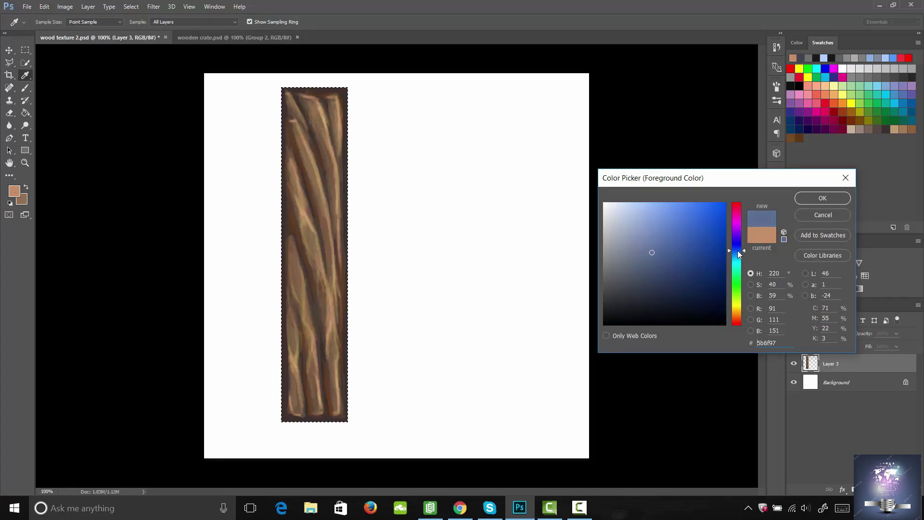
{"action": "mouse_move", "coordinate": [647, 279]}
{"action": "left_mouse_down"}
{"action": "mouse_move", "coordinate": [633, 299]}
{"action": "mouse_move", "coordinate": [648, 295]}
{"action": "left_mouse_up"}
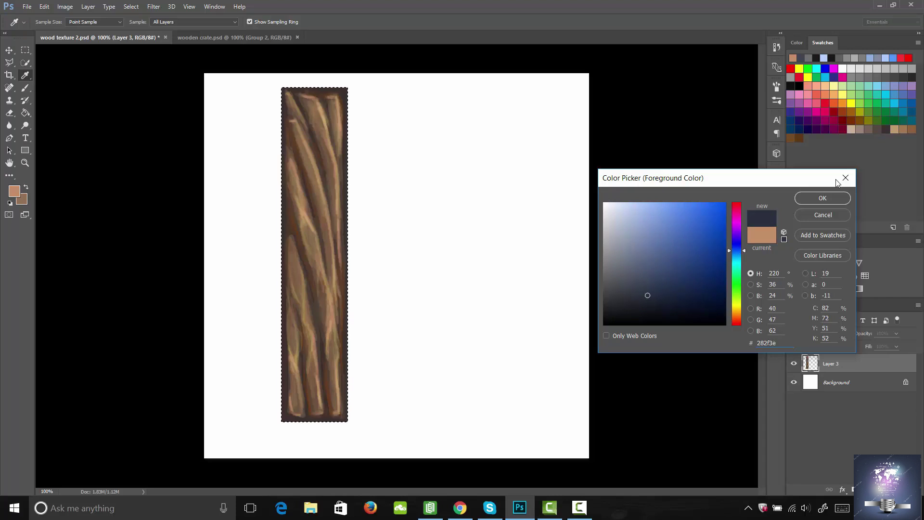
{"action": "left_click", "coordinate": [822, 198]}
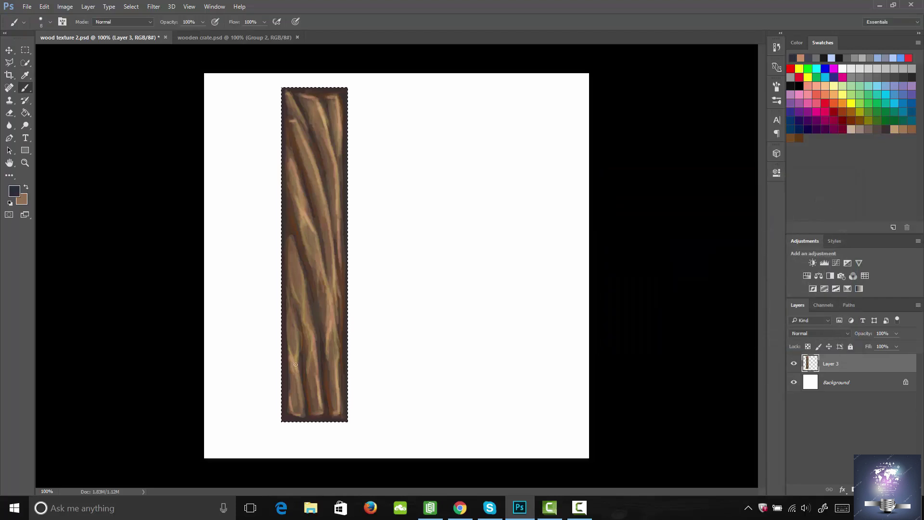
- Undo the first dark blue stroke, then shade the lower grooves and the plank's right edge at 20% brush opacity
{"action": "left_click_drag", "start_coordinate": [290, 403], "coordinate": [292, 417]}
{"action": "key", "text": "ctrl+z"}
{"action": "mouse_move", "coordinate": [319, 332]}
{"action": "left_mouse_down"}
{"action": "mouse_move", "coordinate": [324, 360]}
{"action": "mouse_move", "coordinate": [313, 297]}
{"action": "mouse_move", "coordinate": [318, 332]}
{"action": "left_mouse_up"}
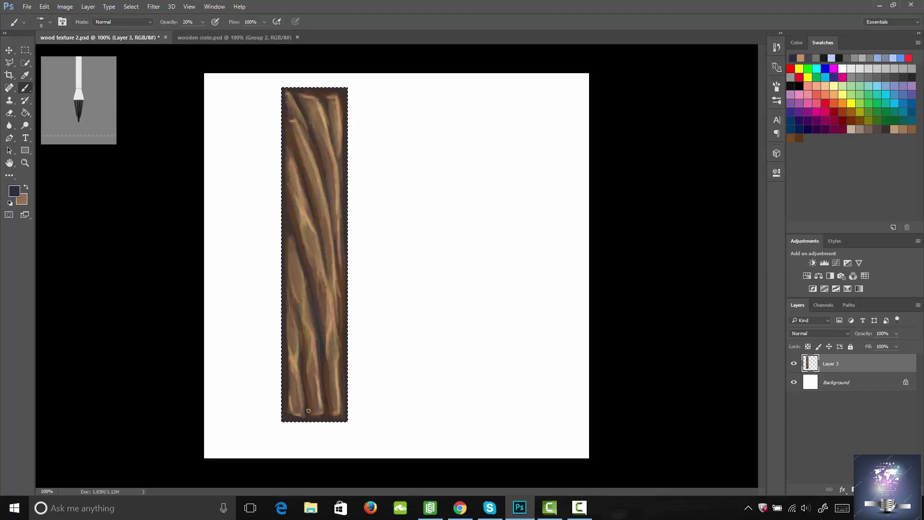
{"action": "mouse_move", "coordinate": [307, 412]}
{"action": "left_mouse_down"}
{"action": "mouse_move", "coordinate": [301, 379]}
{"action": "mouse_move", "coordinate": [306, 404]}
{"action": "left_mouse_up"}
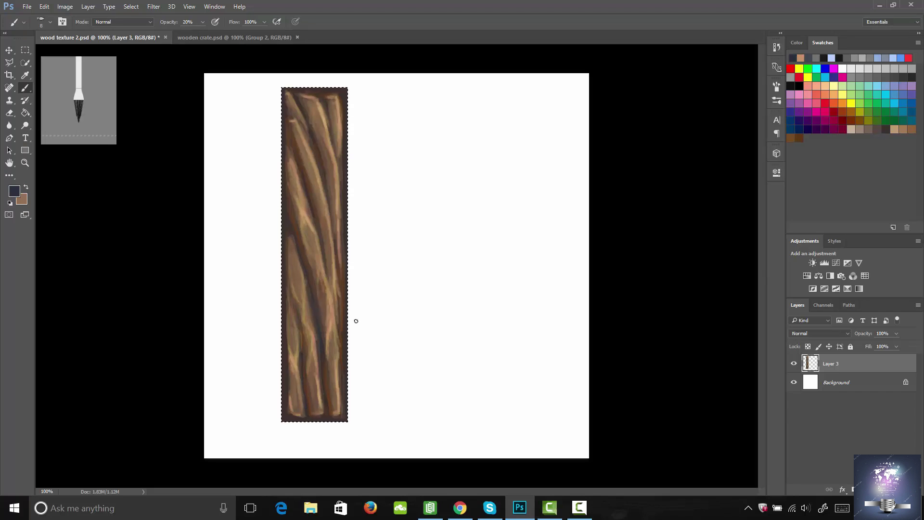
{"action": "mouse_move", "coordinate": [342, 337]}
{"action": "left_mouse_down"}
{"action": "mouse_move", "coordinate": [342, 349]}
{"action": "mouse_move", "coordinate": [344, 326]}
{"action": "left_mouse_up"}
{"action": "mouse_move", "coordinate": [344, 289]}
{"action": "left_mouse_down"}
{"action": "mouse_move", "coordinate": [338, 262]}
{"action": "mouse_move", "coordinate": [343, 294]}
{"action": "left_mouse_up"}
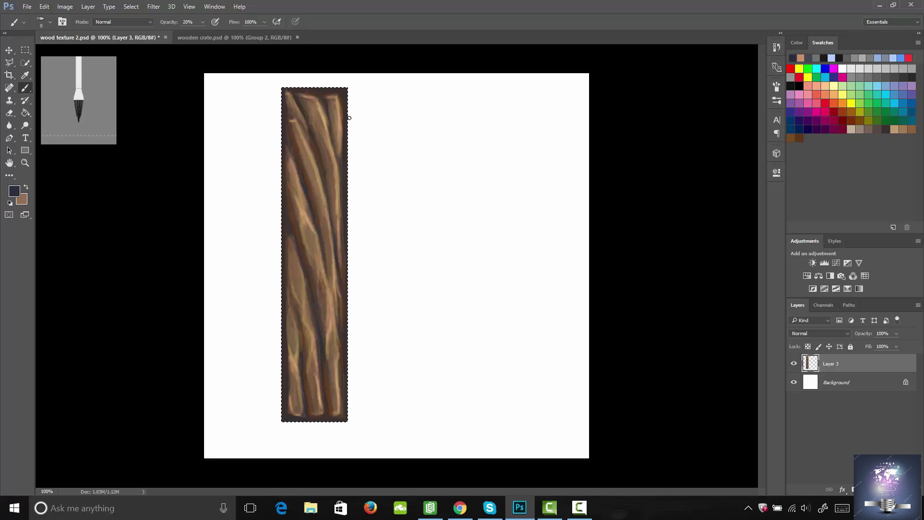
{"action": "left_click_drag", "start_coordinate": [348, 91], "coordinate": [337, 375]}
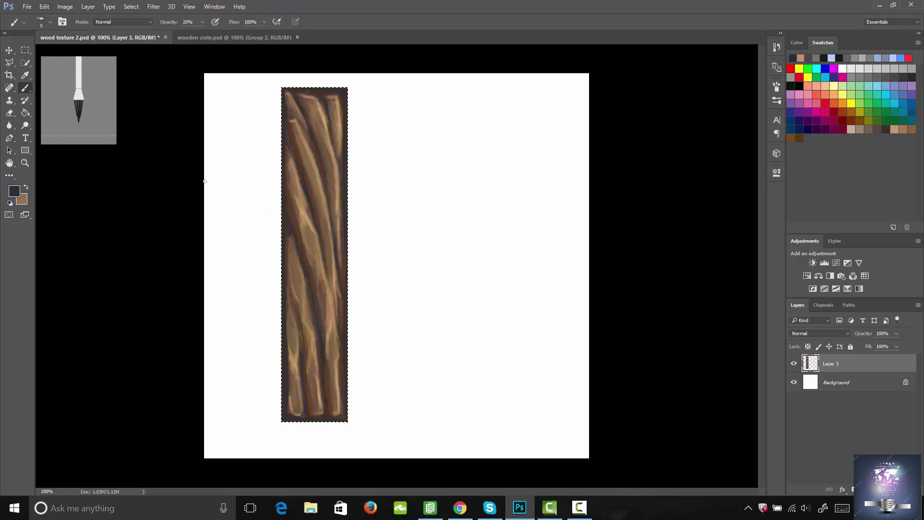
- Sample the dark tone at the plank's edge and darken it to near-black #201d1d for painting
{"action": "key", "text": "i"}
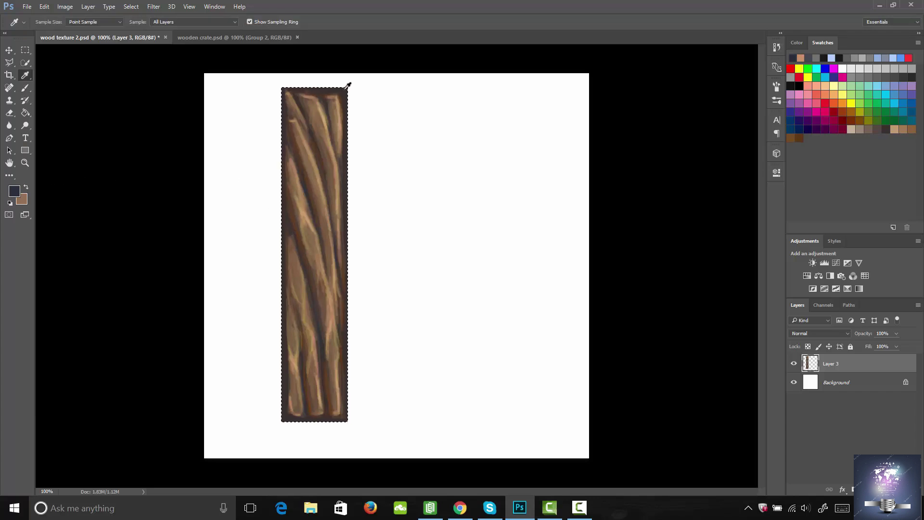
{"action": "left_click", "coordinate": [14, 191]}
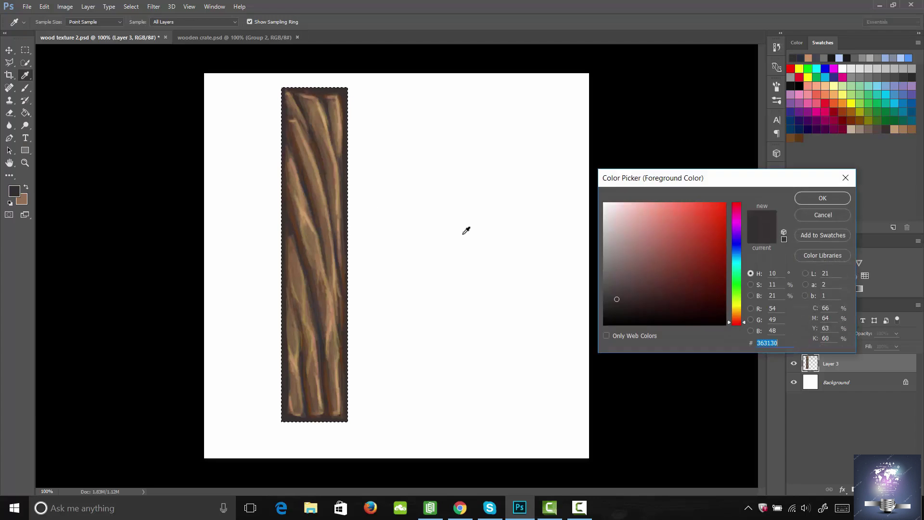
{"action": "left_click_drag", "start_coordinate": [616, 302], "coordinate": [616, 309]}
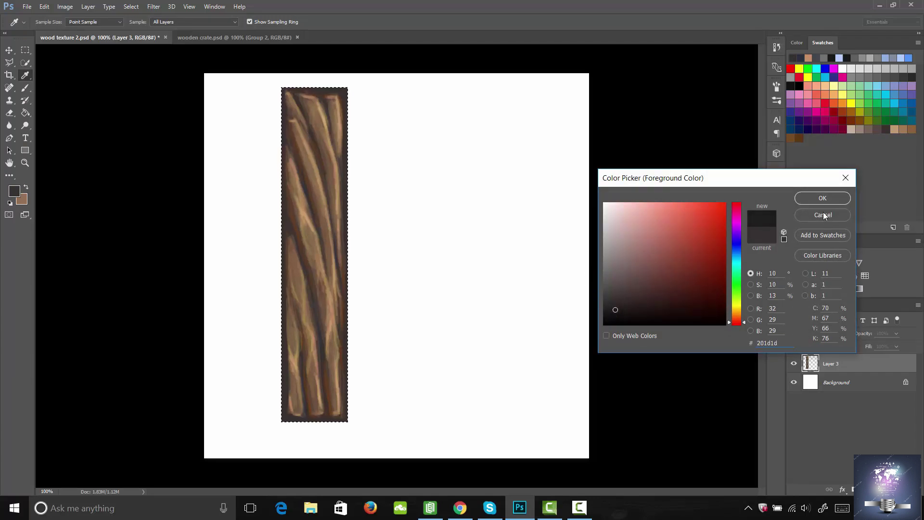
{"action": "left_click", "coordinate": [822, 198]}
{"action": "key", "text": "b"}
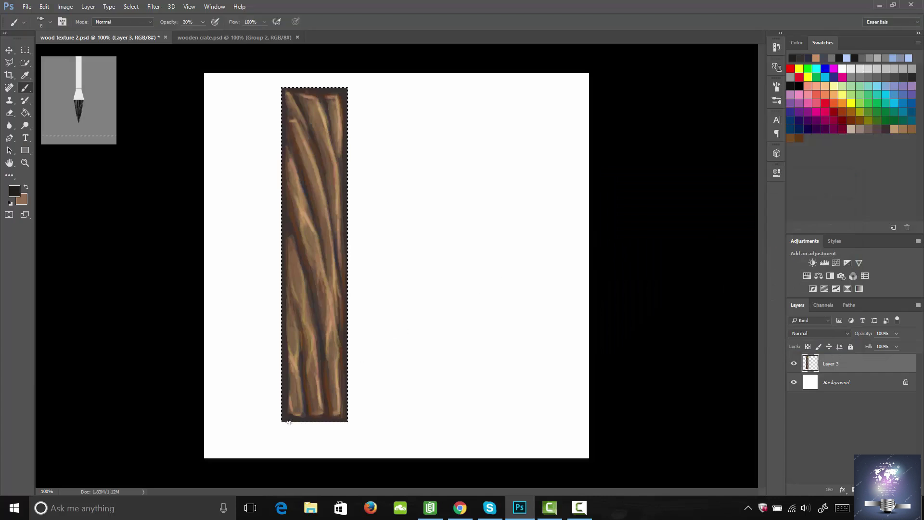
- Darken the plank's bottom edge, lower grooves and lower left edge with the near-black colour
{"action": "mouse_move", "coordinate": [289, 422]}
{"action": "left_mouse_down"}
{"action": "mouse_move", "coordinate": [302, 418]}
{"action": "mouse_move", "coordinate": [281, 408]}
{"action": "mouse_move", "coordinate": [284, 421]}
{"action": "left_mouse_up"}
{"action": "mouse_move", "coordinate": [283, 374]}
{"action": "left_mouse_down"}
{"action": "mouse_move", "coordinate": [288, 425]}
{"action": "mouse_move", "coordinate": [311, 421]}
{"action": "mouse_move", "coordinate": [286, 417]}
{"action": "mouse_move", "coordinate": [352, 424]}
{"action": "mouse_move", "coordinate": [287, 421]}
{"action": "mouse_move", "coordinate": [352, 416]}
{"action": "mouse_move", "coordinate": [329, 425]}
{"action": "mouse_move", "coordinate": [329, 410]}
{"action": "mouse_move", "coordinate": [330, 426]}
{"action": "mouse_move", "coordinate": [310, 360]}
{"action": "mouse_move", "coordinate": [304, 423]}
{"action": "mouse_move", "coordinate": [303, 386]}
{"action": "left_mouse_up"}
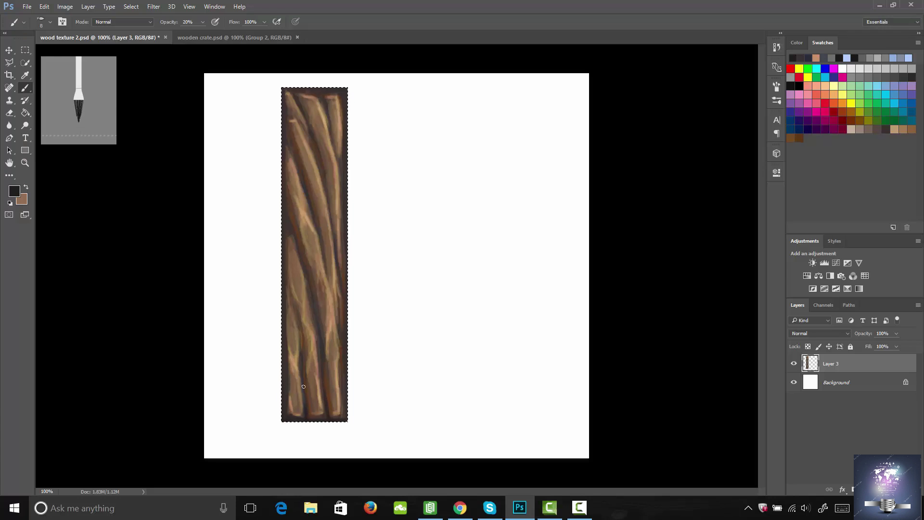
{"action": "left_click_drag", "start_coordinate": [325, 426], "coordinate": [327, 414]}
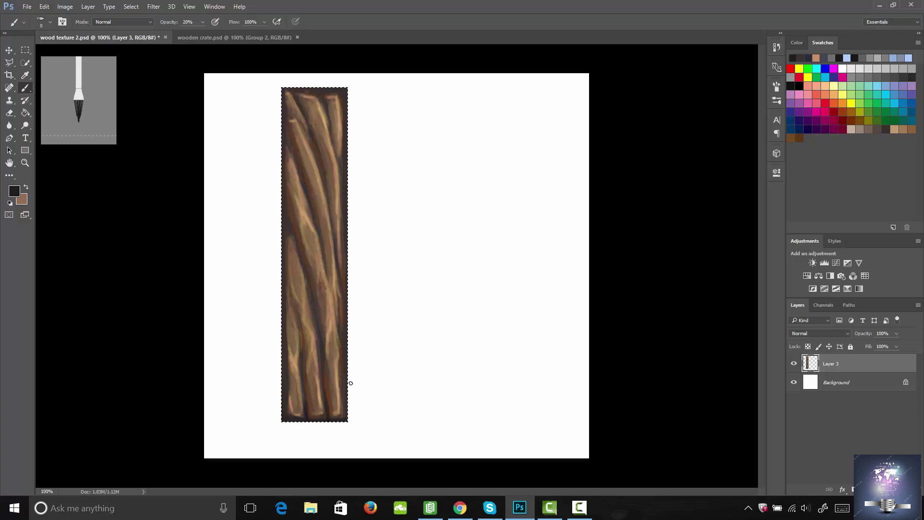
{"action": "mouse_move", "coordinate": [282, 411]}
{"action": "left_mouse_down"}
{"action": "mouse_move", "coordinate": [283, 354]}
{"action": "mouse_move", "coordinate": [282, 384]}
{"action": "left_mouse_up"}
{"action": "left_click_drag", "start_coordinate": [282, 366], "coordinate": [283, 279]}
{"action": "mouse_move", "coordinate": [282, 293]}
{"action": "left_mouse_down"}
{"action": "mouse_move", "coordinate": [283, 315]}
{"action": "mouse_move", "coordinate": [281, 223]}
{"action": "mouse_move", "coordinate": [280, 346]}
{"action": "left_mouse_up"}
- Brush the near-black colour along the plank's right edge, from the lower part up towards the top
{"action": "mouse_move", "coordinate": [351, 381]}
{"action": "left_mouse_down"}
{"action": "mouse_move", "coordinate": [352, 289]}
{"action": "mouse_move", "coordinate": [346, 321]}
{"action": "left_mouse_up"}
{"action": "left_click_drag", "start_coordinate": [346, 249], "coordinate": [347, 279]}
{"action": "left_click_drag", "start_coordinate": [347, 211], "coordinate": [346, 409]}
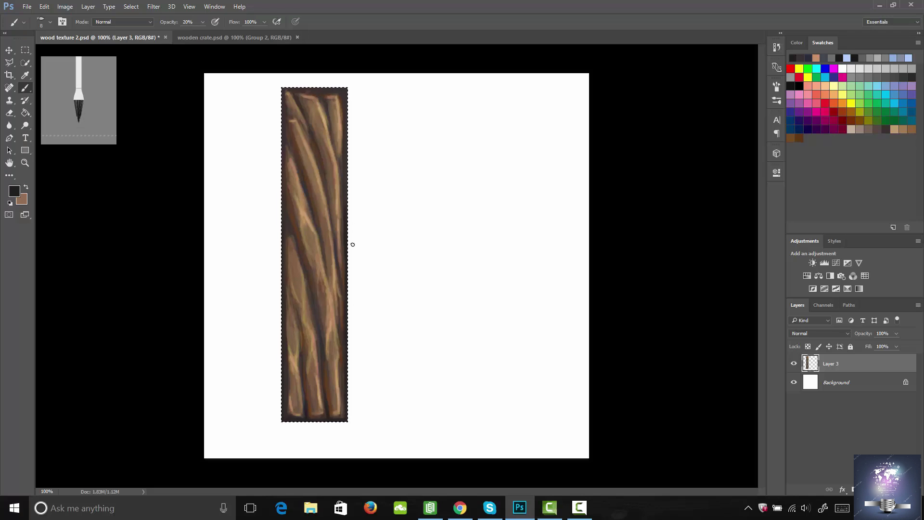
{"action": "left_click_drag", "start_coordinate": [345, 233], "coordinate": [347, 169]}
{"action": "left_click_drag", "start_coordinate": [346, 195], "coordinate": [349, 174]}
{"action": "left_click_drag", "start_coordinate": [343, 128], "coordinate": [351, 131]}
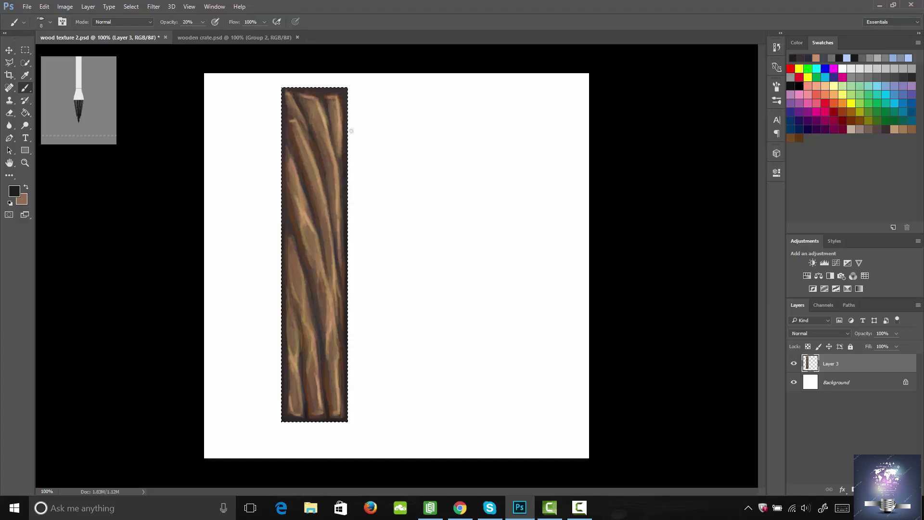
- Darken the plank's upper left edge and the gaps beside the left strands with the near-black colour
{"action": "mouse_move", "coordinate": [346, 88]}
{"action": "left_mouse_down"}
{"action": "mouse_move", "coordinate": [285, 154]}
{"action": "mouse_move", "coordinate": [275, 255]}
{"action": "mouse_move", "coordinate": [286, 241]}
{"action": "mouse_move", "coordinate": [283, 275]}
{"action": "left_mouse_up"}
{"action": "mouse_move", "coordinate": [287, 231]}
{"action": "left_mouse_down"}
{"action": "mouse_move", "coordinate": [284, 208]}
{"action": "mouse_move", "coordinate": [289, 230]}
{"action": "mouse_move", "coordinate": [283, 212]}
{"action": "mouse_move", "coordinate": [279, 250]}
{"action": "mouse_move", "coordinate": [290, 229]}
{"action": "mouse_move", "coordinate": [306, 267]}
{"action": "left_mouse_up"}
{"action": "left_click_drag", "start_coordinate": [285, 143], "coordinate": [290, 124]}
{"action": "left_click_drag", "start_coordinate": [285, 161], "coordinate": [286, 181]}
{"action": "left_click_drag", "start_coordinate": [286, 139], "coordinate": [288, 152]}
{"action": "mouse_move", "coordinate": [285, 114]}
{"action": "left_mouse_down"}
{"action": "mouse_move", "coordinate": [299, 168]}
{"action": "mouse_move", "coordinate": [285, 120]}
{"action": "mouse_move", "coordinate": [291, 147]}
{"action": "mouse_move", "coordinate": [285, 128]}
{"action": "left_mouse_up"}
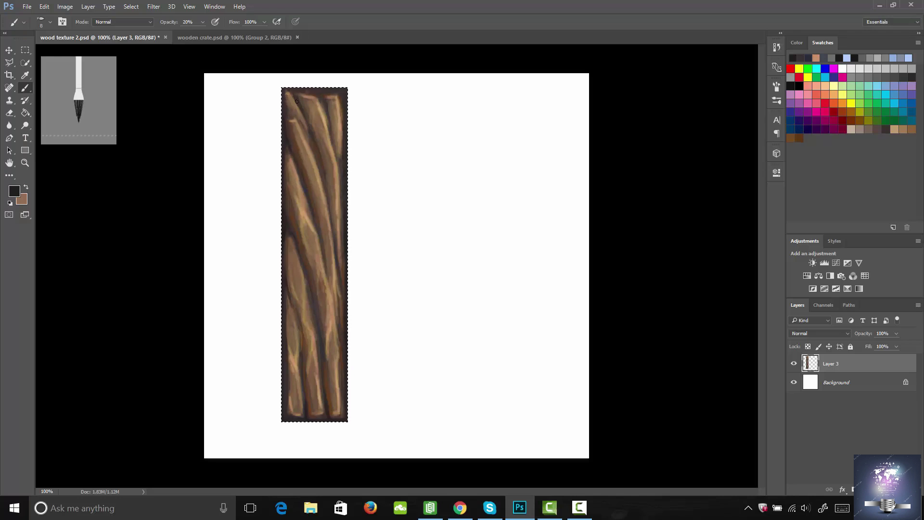
- Deepen the top edge, the upper-left groove and the gaps along the right-hand strands with near-black strokes
{"action": "mouse_move", "coordinate": [297, 102]}
{"action": "left_mouse_down"}
{"action": "mouse_move", "coordinate": [292, 117]}
{"action": "mouse_move", "coordinate": [288, 96]}
{"action": "mouse_move", "coordinate": [344, 87]}
{"action": "left_mouse_up"}
{"action": "left_click_drag", "start_coordinate": [346, 222], "coordinate": [350, 219]}
{"action": "mouse_move", "coordinate": [346, 301]}
{"action": "left_mouse_down"}
{"action": "mouse_move", "coordinate": [346, 326]}
{"action": "mouse_move", "coordinate": [339, 266]}
{"action": "mouse_move", "coordinate": [345, 317]}
{"action": "left_mouse_up"}
{"action": "left_click_drag", "start_coordinate": [338, 262], "coordinate": [336, 250]}
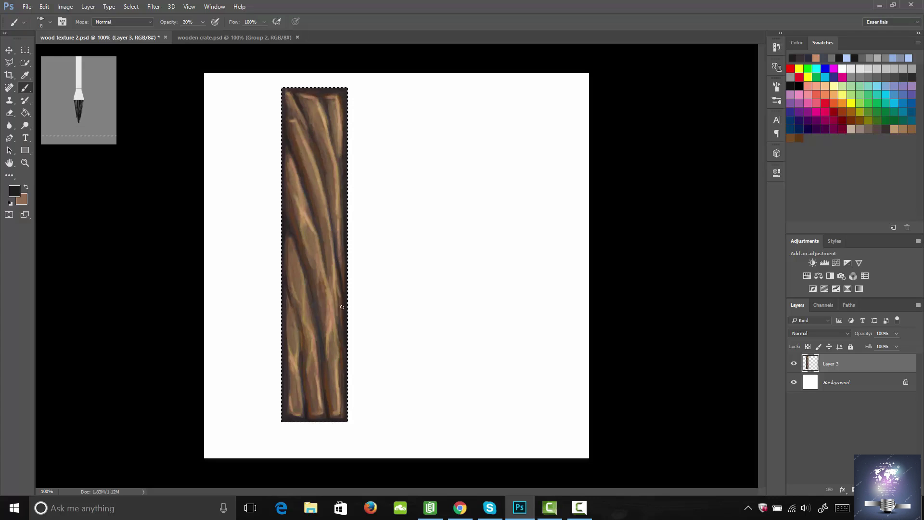
{"action": "left_click_drag", "start_coordinate": [342, 307], "coordinate": [343, 330]}
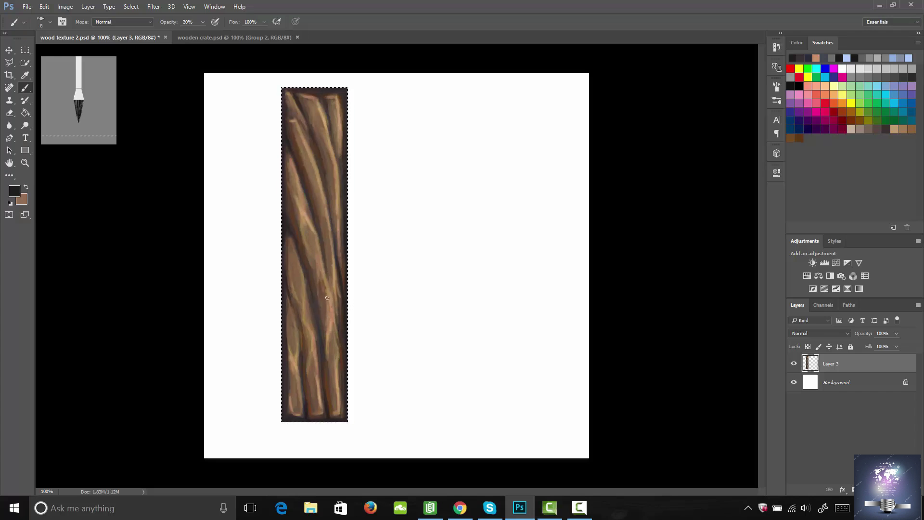
- Sample the dark brown between the middle-right strands and brush it over the pinkish highlight on the lower-right strand
{"action": "key", "text": "i"}
{"action": "left_click", "coordinate": [327, 240]}
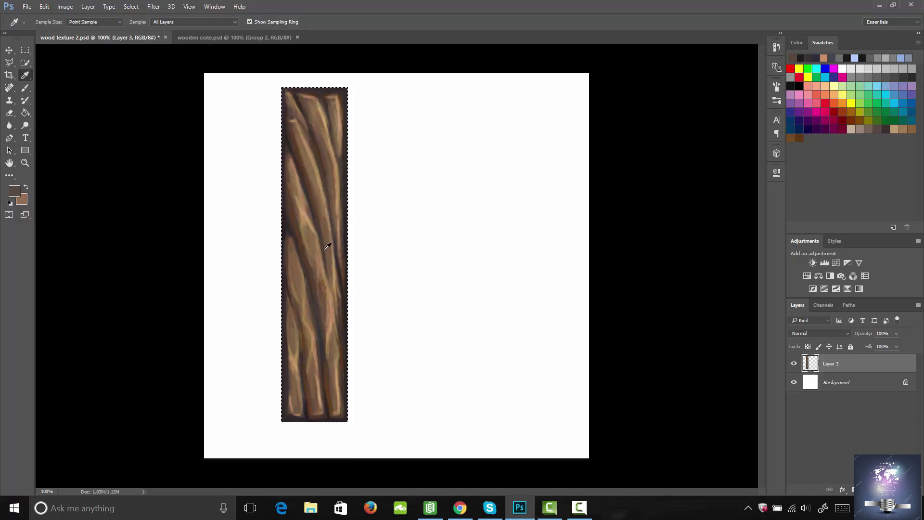
{"action": "key", "text": "b"}
{"action": "mouse_move", "coordinate": [329, 284]}
{"action": "left_mouse_down"}
{"action": "mouse_move", "coordinate": [326, 260]}
{"action": "mouse_move", "coordinate": [336, 318]}
{"action": "mouse_move", "coordinate": [328, 281]}
{"action": "mouse_move", "coordinate": [338, 319]}
{"action": "left_mouse_up"}
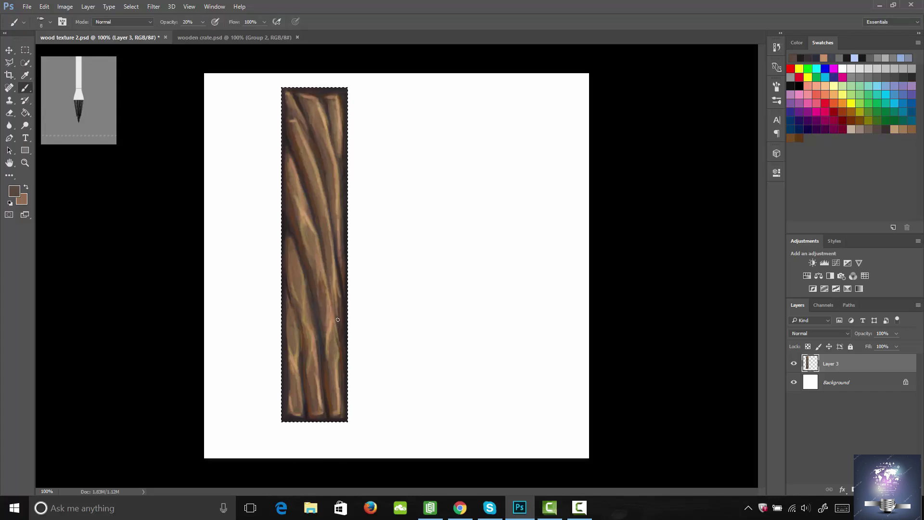
- Brush dark brown over the middle-right strand's highlight, and lighten the tan sampled from the plank's middle to #ddaa77 as the foreground colour
{"action": "mouse_move", "coordinate": [326, 265]}
{"action": "left_mouse_down"}
{"action": "mouse_move", "coordinate": [338, 332]}
{"action": "mouse_move", "coordinate": [326, 260]}
{"action": "mouse_move", "coordinate": [343, 330]}
{"action": "mouse_move", "coordinate": [341, 290]}
{"action": "mouse_move", "coordinate": [337, 328]}
{"action": "left_mouse_up"}
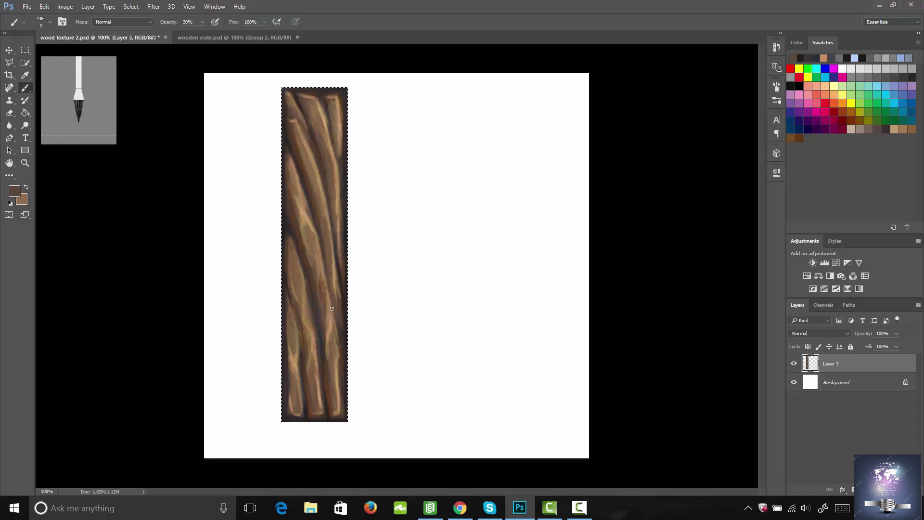
{"action": "key", "text": "i"}
{"action": "left_click", "coordinate": [308, 213]}
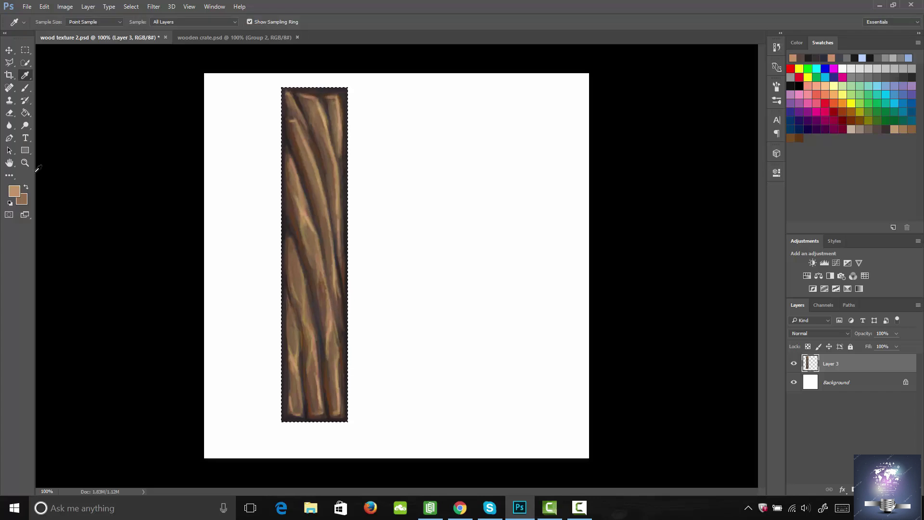
{"action": "left_click", "coordinate": [15, 190]}
{"action": "left_click_drag", "start_coordinate": [663, 223], "coordinate": [660, 219]}
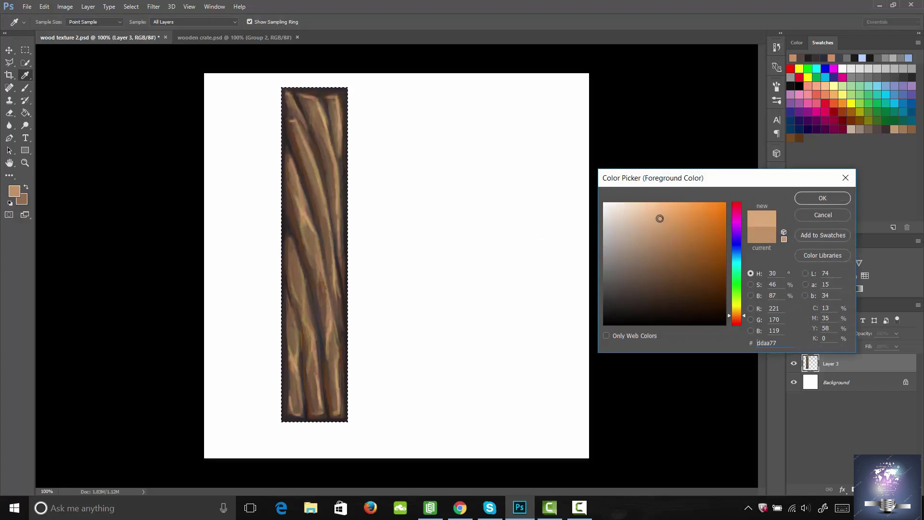
{"action": "left_click", "coordinate": [833, 200]}
{"action": "key", "text": "b"}
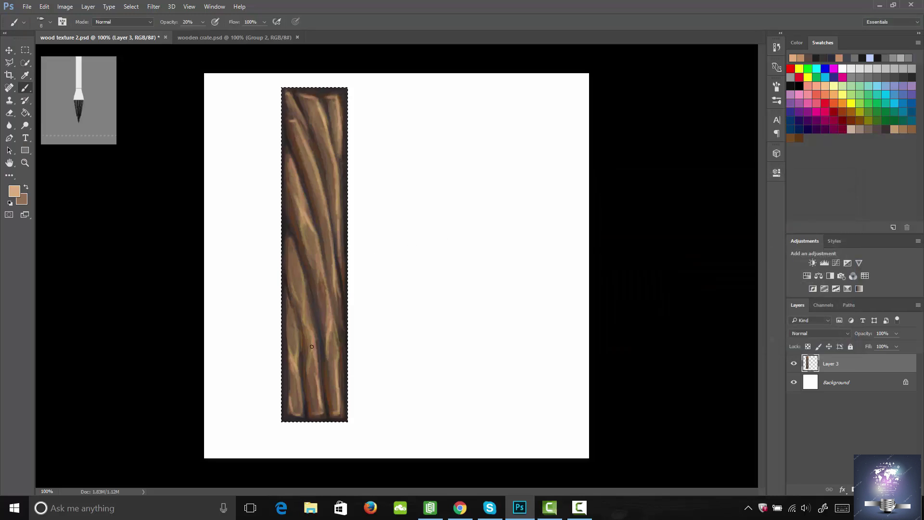
- Brush light tan highlights along the lower strand edges, the upper-left tip, the right-hand strand and the lower middle strand
{"action": "mouse_move", "coordinate": [291, 356]}
{"action": "left_mouse_down"}
{"action": "mouse_move", "coordinate": [293, 413]}
{"action": "mouse_move", "coordinate": [319, 416]}
{"action": "mouse_move", "coordinate": [322, 394]}
{"action": "mouse_move", "coordinate": [335, 410]}
{"action": "left_mouse_up"}
{"action": "mouse_move", "coordinate": [324, 273]}
{"action": "left_mouse_down"}
{"action": "mouse_move", "coordinate": [333, 316]}
{"action": "mouse_move", "coordinate": [335, 274]}
{"action": "left_mouse_up"}
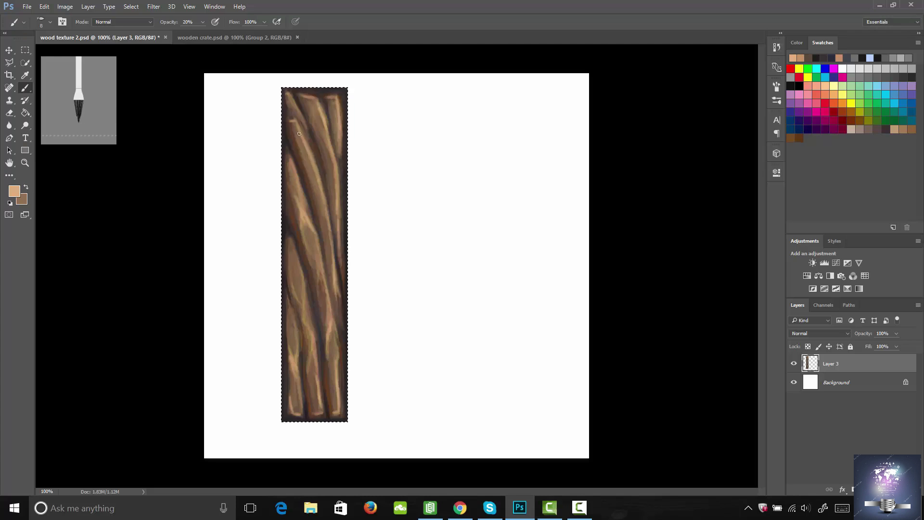
{"action": "left_click_drag", "start_coordinate": [292, 95], "coordinate": [288, 94]}
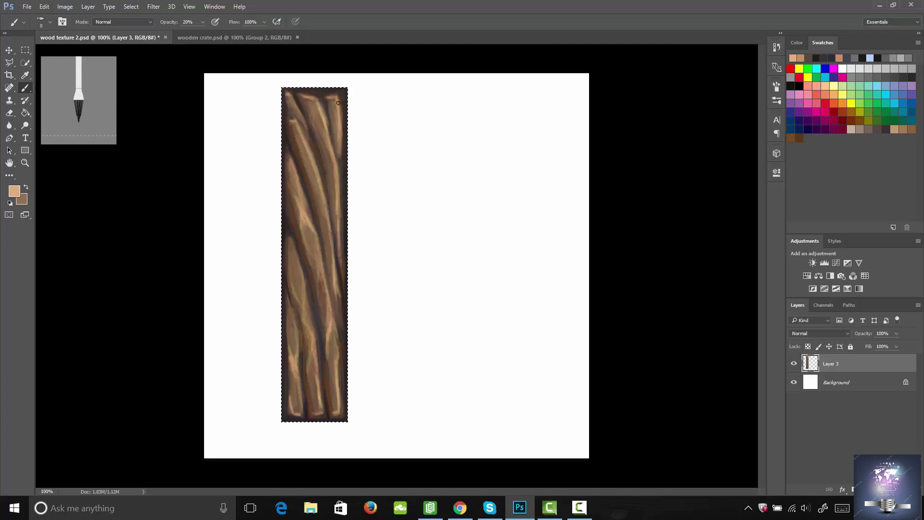
{"action": "left_click_drag", "start_coordinate": [331, 150], "coordinate": [339, 228]}
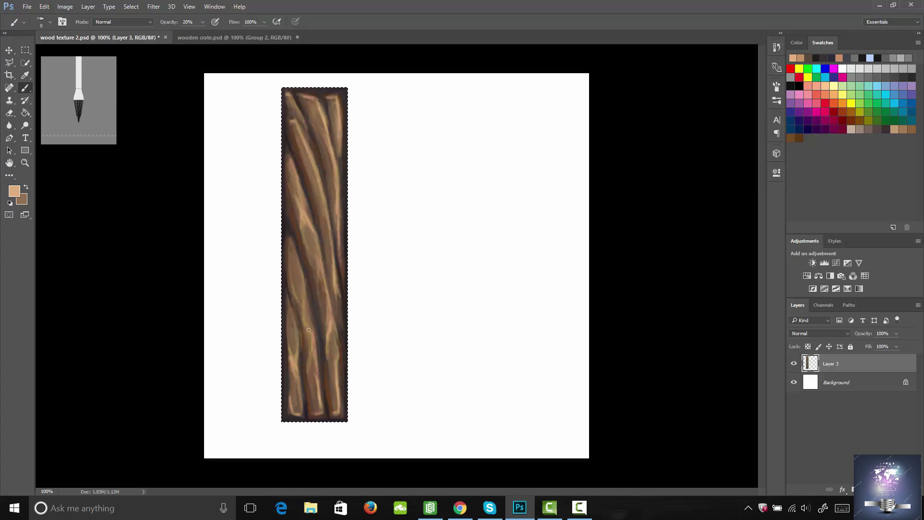
{"action": "left_click_drag", "start_coordinate": [315, 348], "coordinate": [302, 288]}
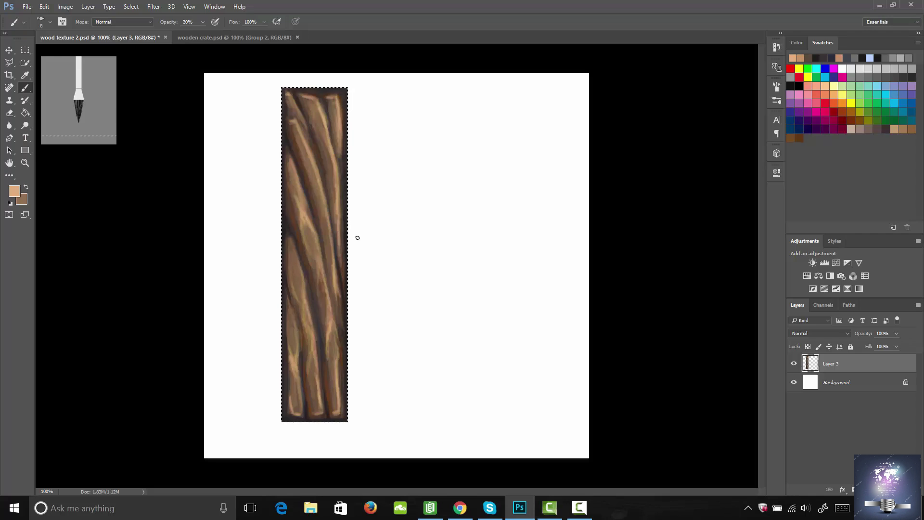
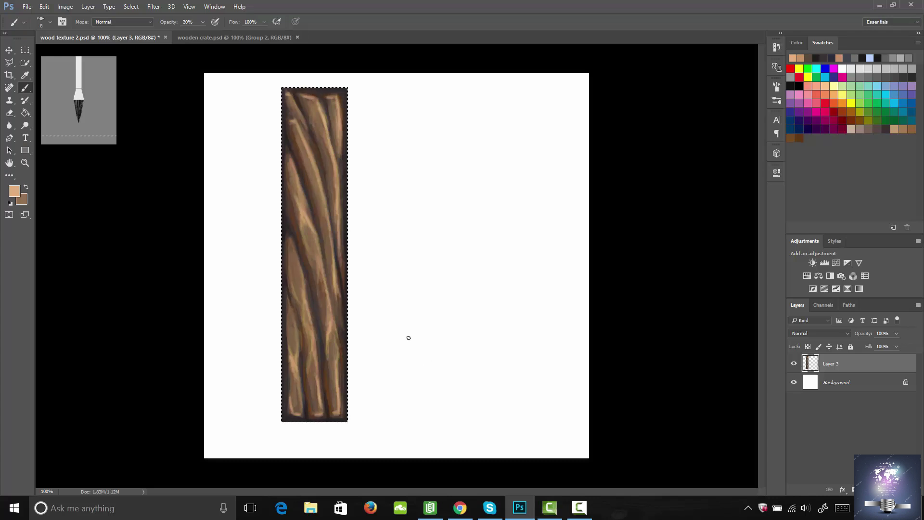
- Clear the selection, duplicate the plank layer and place the copy beside the original, leaving a narrow gap
{"action": "key", "text": "m"}
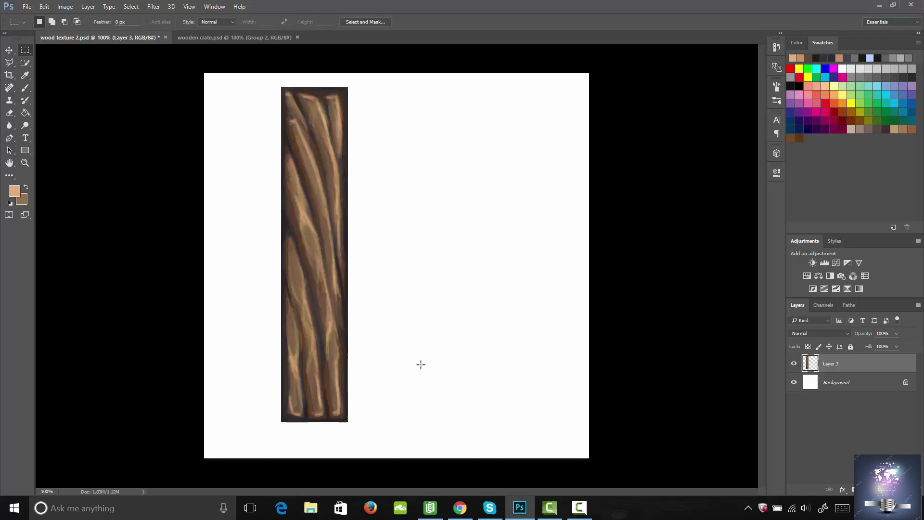
{"action": "left_click", "coordinate": [421, 370]}
{"action": "key", "text": "ctrl+j"}
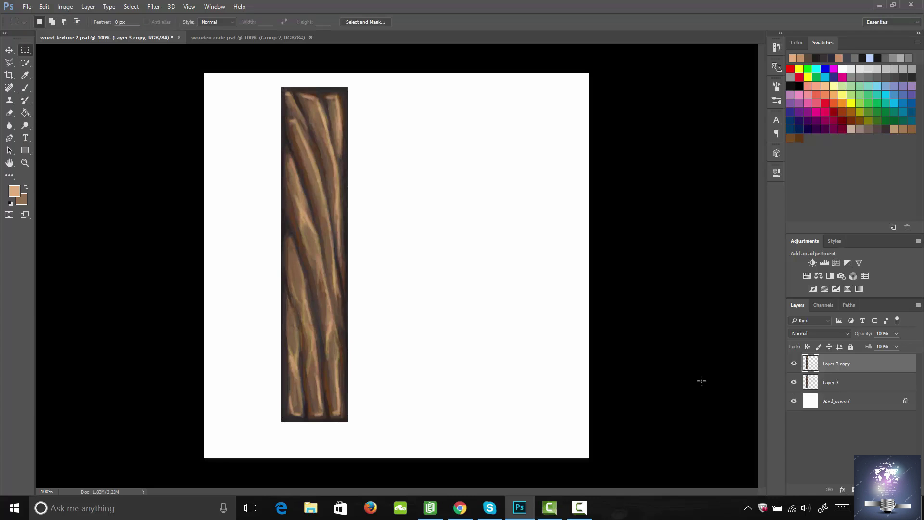
{"action": "left_click_drag", "start_coordinate": [315, 337], "coordinate": [412, 342]}
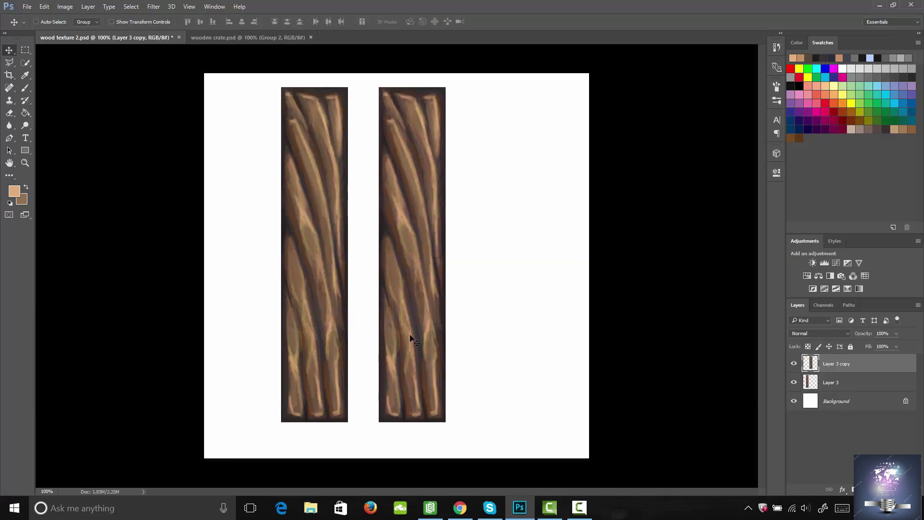
- Flip the copied plank both horizontally and vertically
{"action": "key", "text": "ctrl+t"}
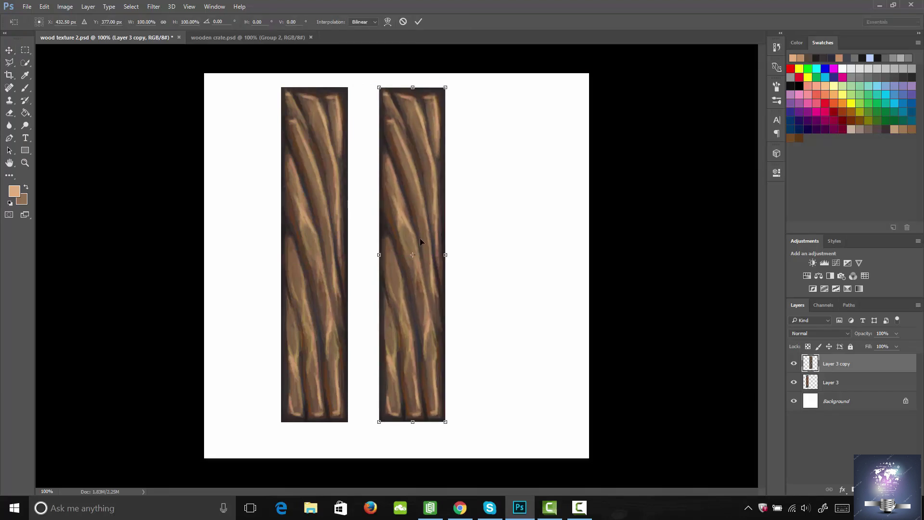
{"action": "right_click", "coordinate": [411, 197]}
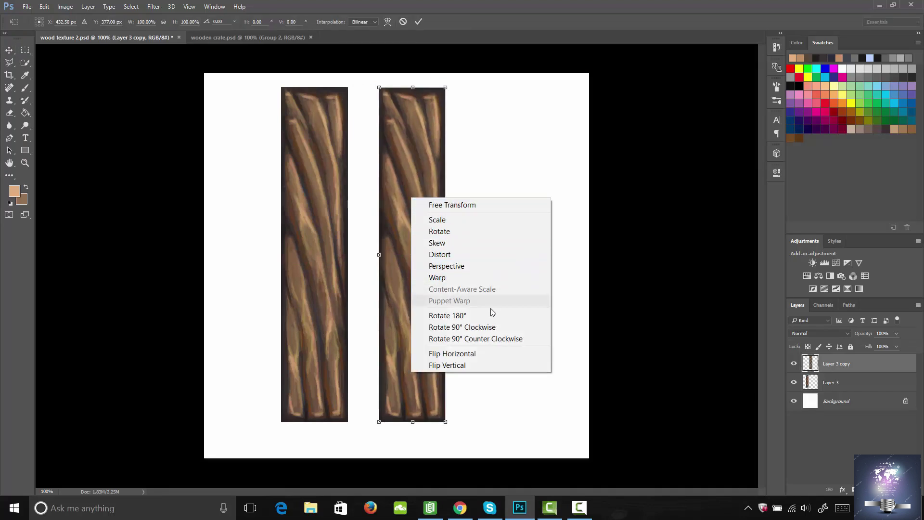
{"action": "left_click", "coordinate": [490, 353]}
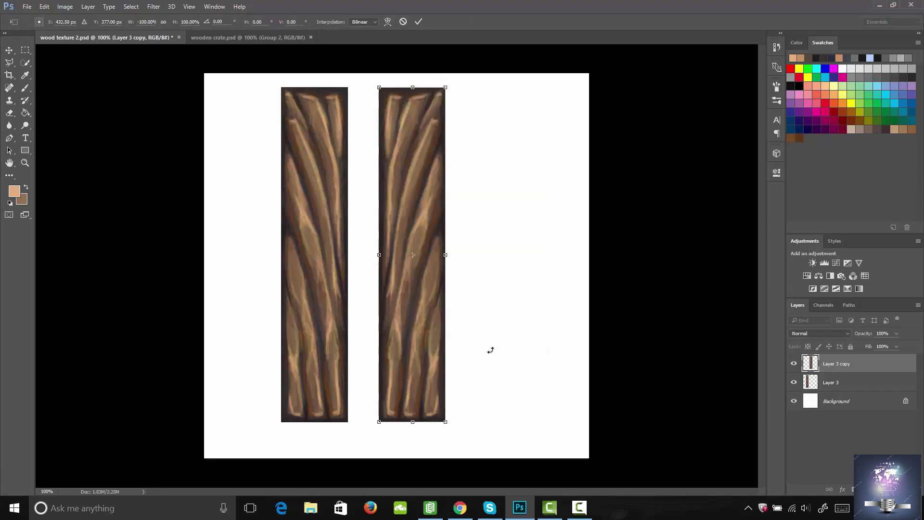
{"action": "right_click", "coordinate": [423, 243]}
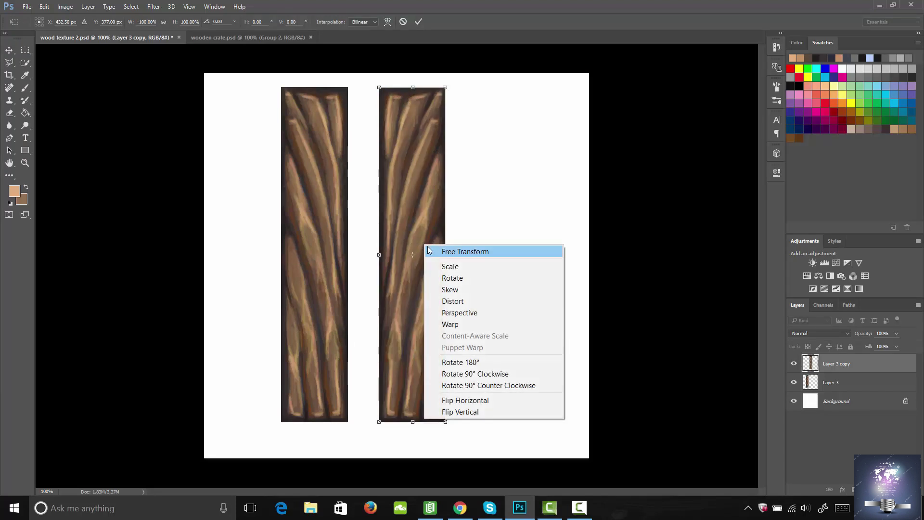
{"action": "left_click", "coordinate": [478, 413]}
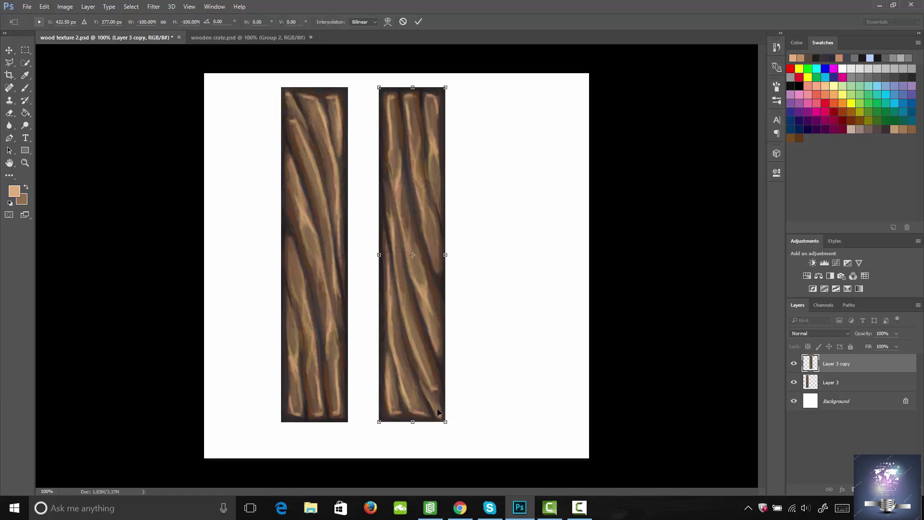
{"action": "key", "text": "Return"}
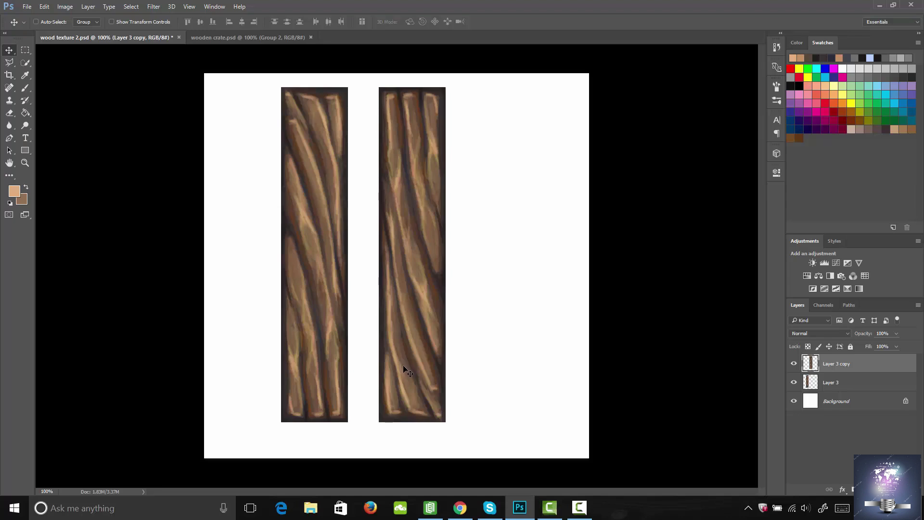
- Sample the medium brown from the copied plank's lower-left strand and brush it over the highlight and groove there
{"action": "key", "text": "i"}
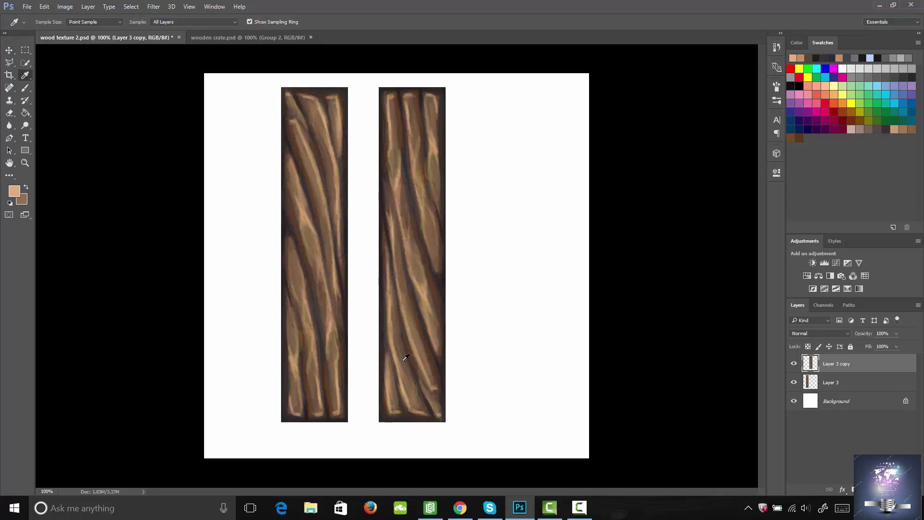
{"action": "left_click", "coordinate": [398, 319]}
{"action": "key", "text": "b"}
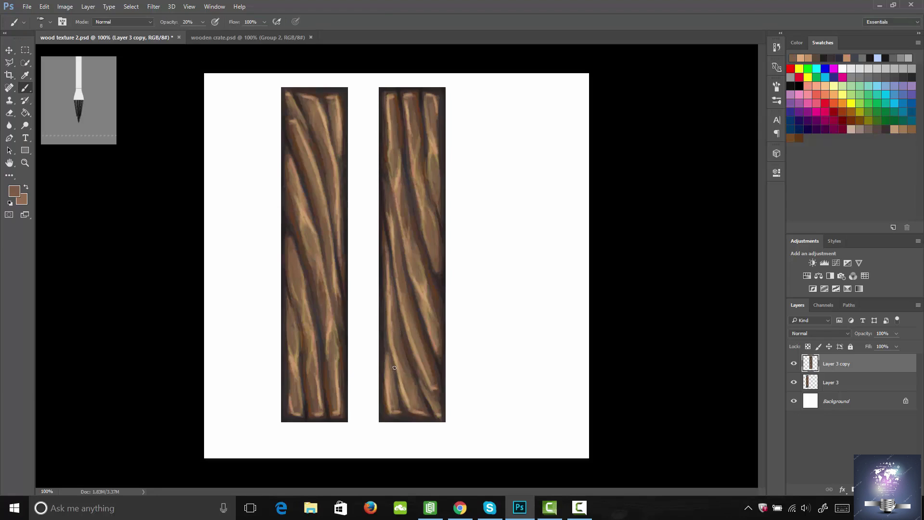
{"action": "left_click_drag", "start_coordinate": [391, 332], "coordinate": [394, 353]}
- Enlarge the brush to 30 at 40% opacity and paint medium brown over the copied plank's old strand highlights and grooves
{"action": "key", "text": "bracketright"}
{"action": "key", "text": "bracketright"}
{"action": "key", "text": "bracketright"}
{"action": "key", "text": "bracketright"}
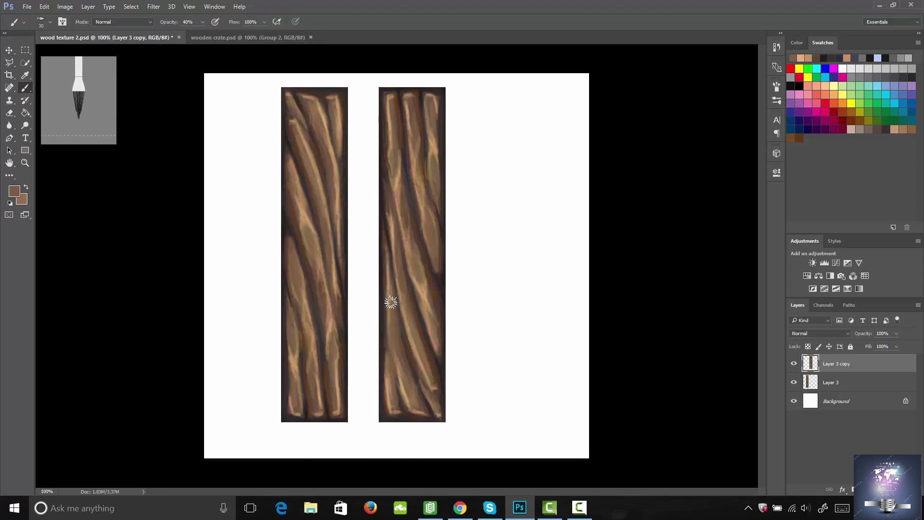
{"action": "left_click_drag", "start_coordinate": [391, 302], "coordinate": [396, 317]}
{"action": "mouse_move", "coordinate": [396, 221]}
{"action": "left_mouse_down"}
{"action": "mouse_move", "coordinate": [394, 268]}
{"action": "mouse_move", "coordinate": [391, 126]}
{"action": "mouse_move", "coordinate": [391, 139]}
{"action": "left_mouse_up"}
{"action": "mouse_move", "coordinate": [410, 406]}
{"action": "left_mouse_down"}
{"action": "mouse_move", "coordinate": [413, 318]}
{"action": "mouse_move", "coordinate": [410, 349]}
{"action": "left_mouse_up"}
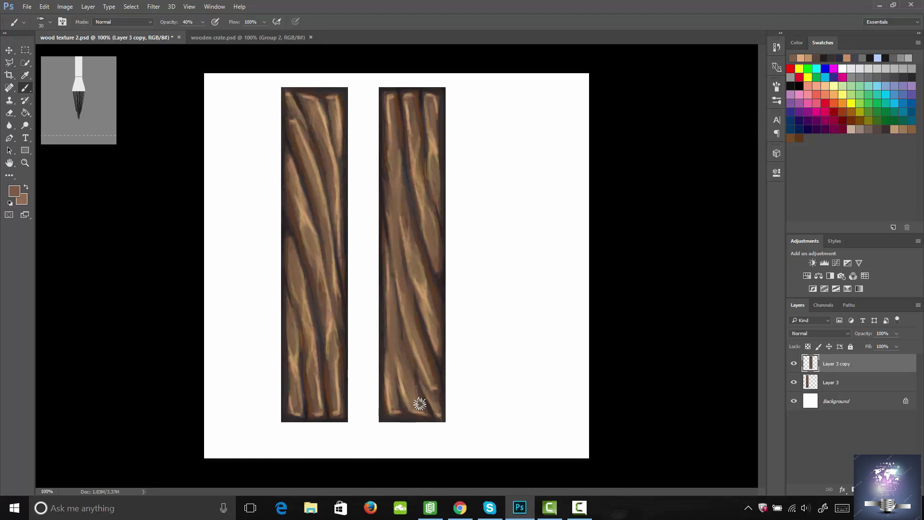
{"action": "mouse_move", "coordinate": [418, 407]}
{"action": "left_mouse_down"}
{"action": "mouse_move", "coordinate": [412, 126]}
{"action": "mouse_move", "coordinate": [411, 394]}
{"action": "mouse_move", "coordinate": [433, 386]}
{"action": "mouse_move", "coordinate": [438, 416]}
{"action": "mouse_move", "coordinate": [437, 209]}
{"action": "mouse_move", "coordinate": [433, 140]}
{"action": "mouse_move", "coordinate": [427, 370]}
{"action": "mouse_move", "coordinate": [415, 319]}
{"action": "mouse_move", "coordinate": [410, 382]}
{"action": "mouse_move", "coordinate": [412, 322]}
{"action": "mouse_move", "coordinate": [400, 282]}
{"action": "mouse_move", "coordinate": [396, 358]}
{"action": "mouse_move", "coordinate": [398, 179]}
{"action": "mouse_move", "coordinate": [401, 274]}
{"action": "mouse_move", "coordinate": [416, 159]}
{"action": "mouse_move", "coordinate": [401, 274]}
{"action": "mouse_move", "coordinate": [404, 200]}
{"action": "mouse_move", "coordinate": [406, 326]}
{"action": "mouse_move", "coordinate": [400, 270]}
{"action": "mouse_move", "coordinate": [396, 361]}
{"action": "mouse_move", "coordinate": [414, 216]}
{"action": "mouse_move", "coordinate": [398, 99]}
{"action": "mouse_move", "coordinate": [404, 320]}
{"action": "mouse_move", "coordinate": [389, 406]}
{"action": "mouse_move", "coordinate": [413, 367]}
{"action": "mouse_move", "coordinate": [406, 406]}
{"action": "left_mouse_up"}
- Sample a darker brown from the copy's lower groove and, with a much smaller brush, paint thin grain lines up its middle and left side
{"action": "key", "text": "i"}
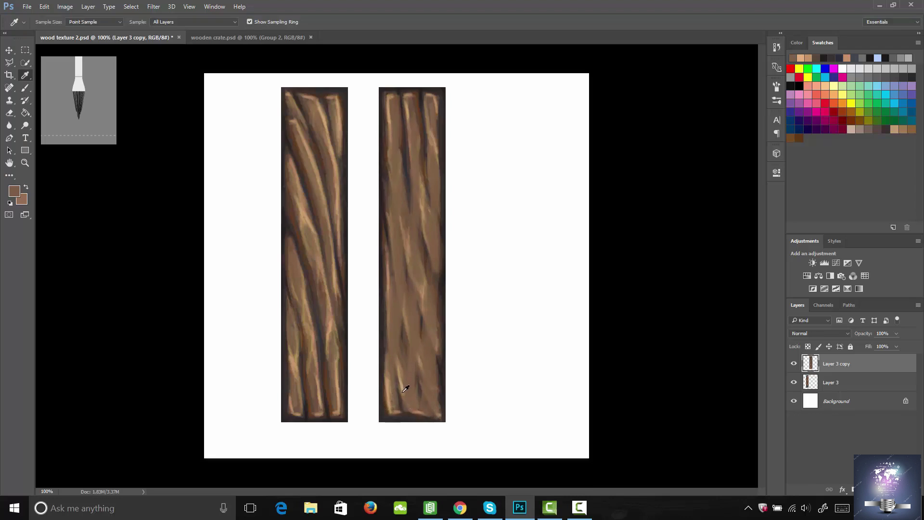
{"action": "left_click", "coordinate": [401, 384]}
{"action": "key", "text": "b"}
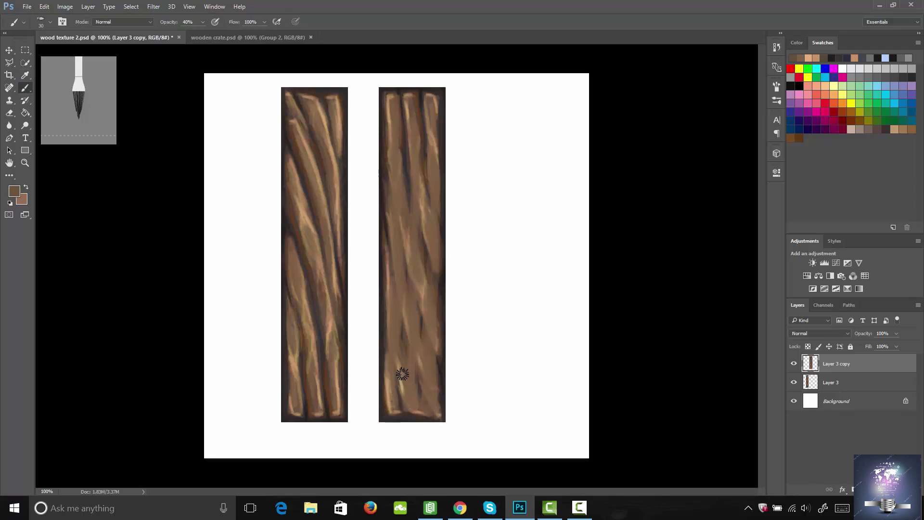
{"action": "key", "text": "["}
{"action": "key", "text": "["}
{"action": "key", "text": "["}
{"action": "key", "text": "bracketleft"}
{"action": "key", "text": "bracketleft"}
{"action": "key", "text": "bracketleft"}
{"action": "mouse_move", "coordinate": [400, 366]}
{"action": "left_mouse_down"}
{"action": "mouse_move", "coordinate": [402, 391]}
{"action": "mouse_move", "coordinate": [397, 361]}
{"action": "left_mouse_up"}
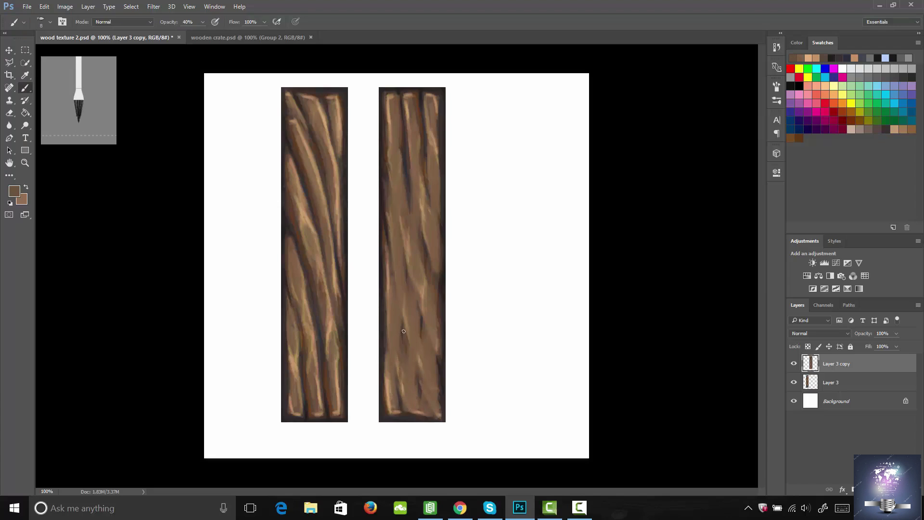
{"action": "left_click_drag", "start_coordinate": [403, 312], "coordinate": [404, 311]}
{"action": "left_click_drag", "start_coordinate": [408, 262], "coordinate": [410, 223]}
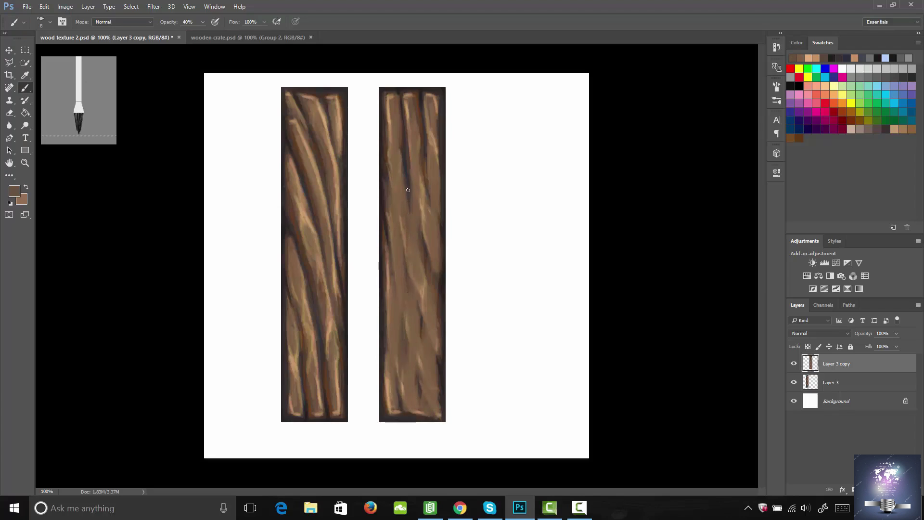
{"action": "left_click_drag", "start_coordinate": [405, 167], "coordinate": [408, 180]}
{"action": "mouse_move", "coordinate": [388, 265]}
{"action": "left_mouse_down"}
{"action": "mouse_move", "coordinate": [384, 300]}
{"action": "mouse_move", "coordinate": [390, 272]}
{"action": "mouse_move", "coordinate": [393, 283]}
{"action": "left_mouse_up"}
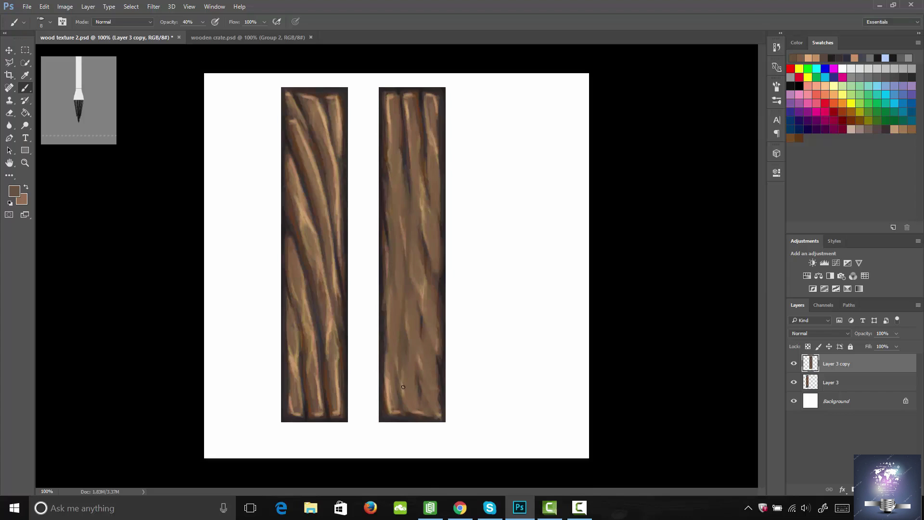
- Sample the dark colour from the copied plank's bottom edge and paint new grooves between its lower strands and up the right side
{"action": "key", "text": "i"}
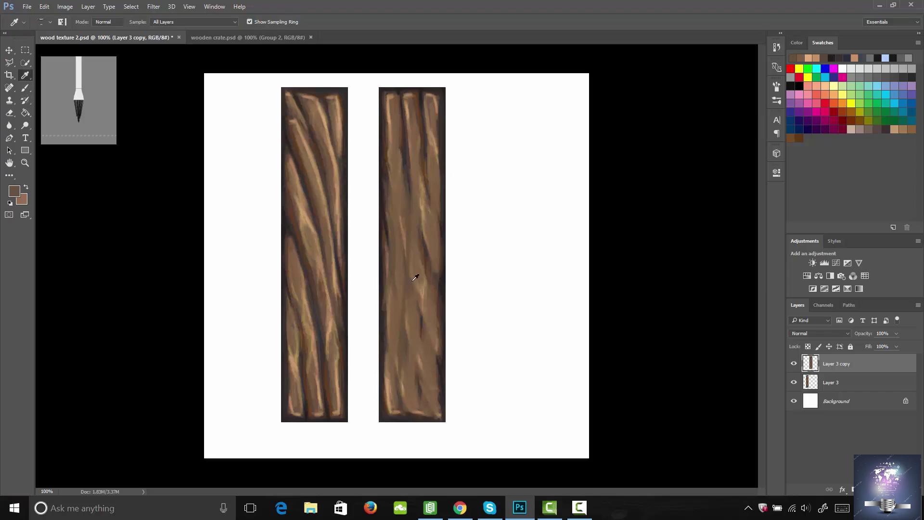
{"action": "left_click", "coordinate": [412, 413]}
{"action": "key", "text": "b"}
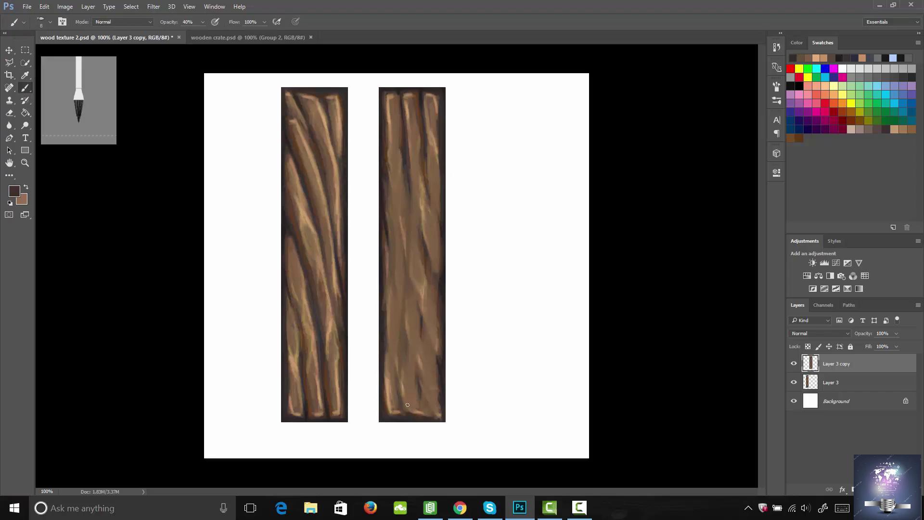
{"action": "left_click_drag", "start_coordinate": [398, 372], "coordinate": [402, 332]}
{"action": "left_click_drag", "start_coordinate": [418, 410], "coordinate": [419, 386]}
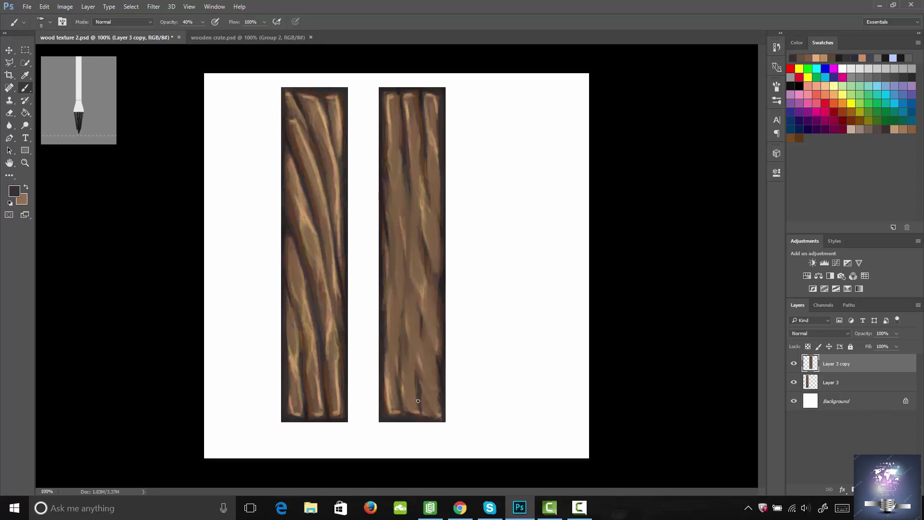
{"action": "left_click_drag", "start_coordinate": [420, 331], "coordinate": [416, 357]}
{"action": "mouse_move", "coordinate": [441, 415]}
{"action": "left_mouse_down"}
{"action": "mouse_move", "coordinate": [430, 386]}
{"action": "mouse_move", "coordinate": [436, 411]}
{"action": "left_mouse_up"}
{"action": "mouse_move", "coordinate": [430, 371]}
{"action": "left_mouse_down"}
{"action": "mouse_move", "coordinate": [437, 328]}
{"action": "mouse_move", "coordinate": [419, 340]}
{"action": "mouse_move", "coordinate": [424, 311]}
{"action": "mouse_move", "coordinate": [419, 338]}
{"action": "mouse_move", "coordinate": [430, 265]}
{"action": "left_mouse_up"}
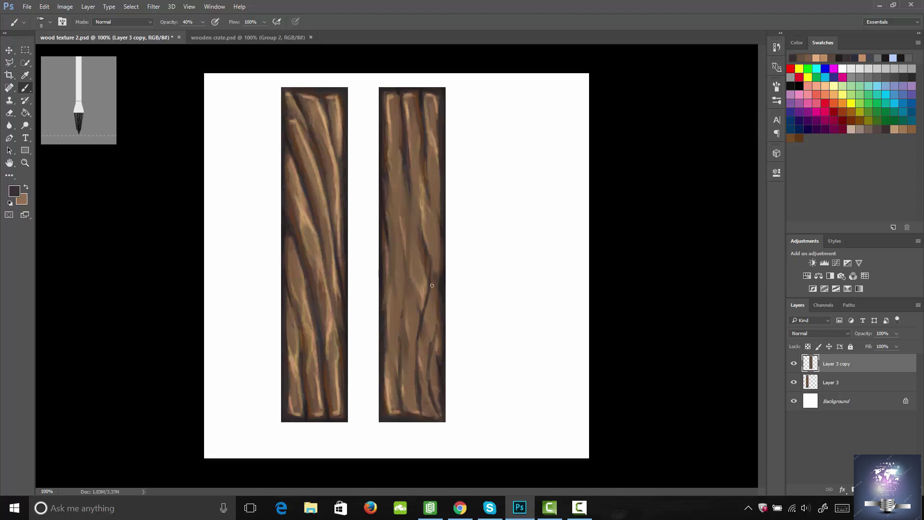
- Extend the dark grooves through the middle of the copied plank and along its left and right strands
{"action": "left_click_drag", "start_coordinate": [423, 308], "coordinate": [420, 283]}
{"action": "mouse_move", "coordinate": [421, 322]}
{"action": "left_mouse_down"}
{"action": "mouse_move", "coordinate": [427, 118]}
{"action": "mouse_move", "coordinate": [421, 235]}
{"action": "mouse_move", "coordinate": [410, 192]}
{"action": "mouse_move", "coordinate": [410, 241]}
{"action": "left_mouse_up"}
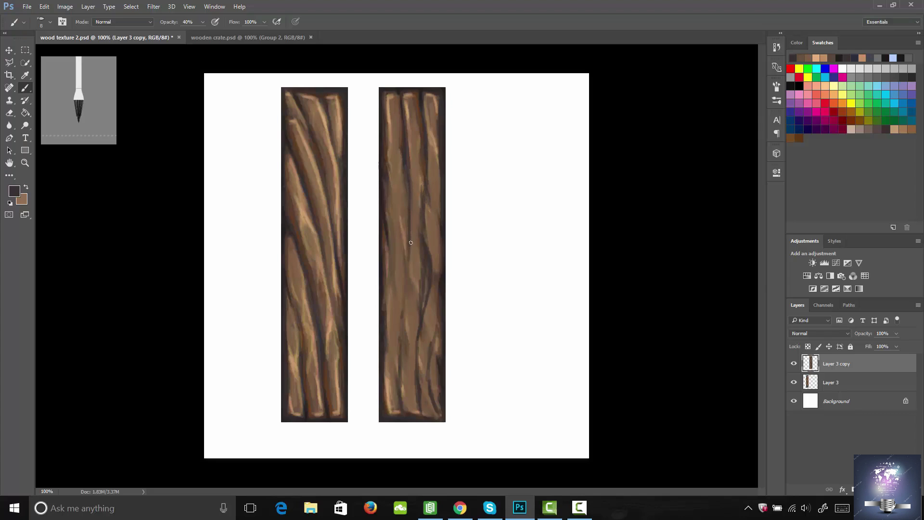
{"action": "mouse_move", "coordinate": [405, 299]}
{"action": "left_mouse_down"}
{"action": "mouse_move", "coordinate": [402, 407]}
{"action": "mouse_move", "coordinate": [382, 404]}
{"action": "mouse_move", "coordinate": [390, 291]}
{"action": "left_mouse_up"}
{"action": "mouse_move", "coordinate": [390, 296]}
{"action": "left_mouse_down"}
{"action": "mouse_move", "coordinate": [392, 221]}
{"action": "mouse_move", "coordinate": [389, 238]}
{"action": "left_mouse_up"}
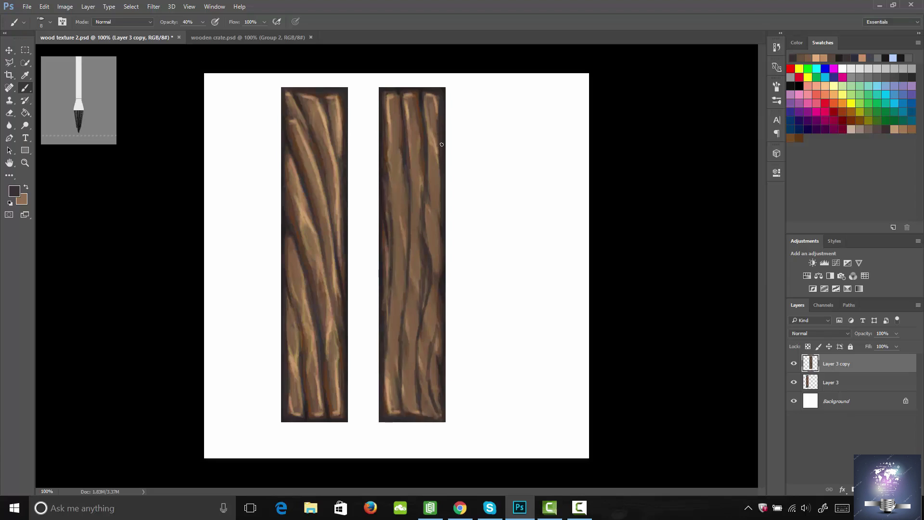
{"action": "left_click_drag", "start_coordinate": [429, 271], "coordinate": [429, 284]}
- Sample the near-black from the first plank's bottom edge and darken the grooves through the copied plank's middle
{"action": "key", "text": "i"}
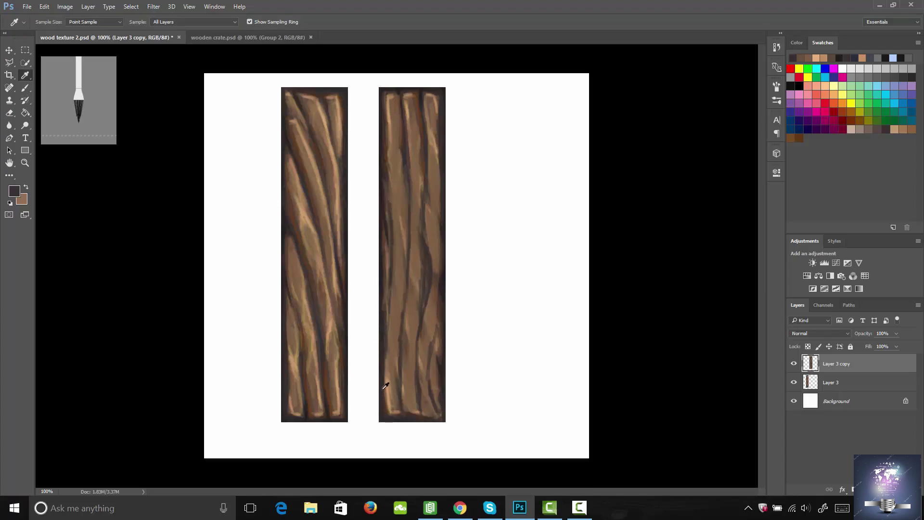
{"action": "left_click", "coordinate": [288, 414]}
{"action": "left_click", "coordinate": [293, 414]}
{"action": "key", "text": "b"}
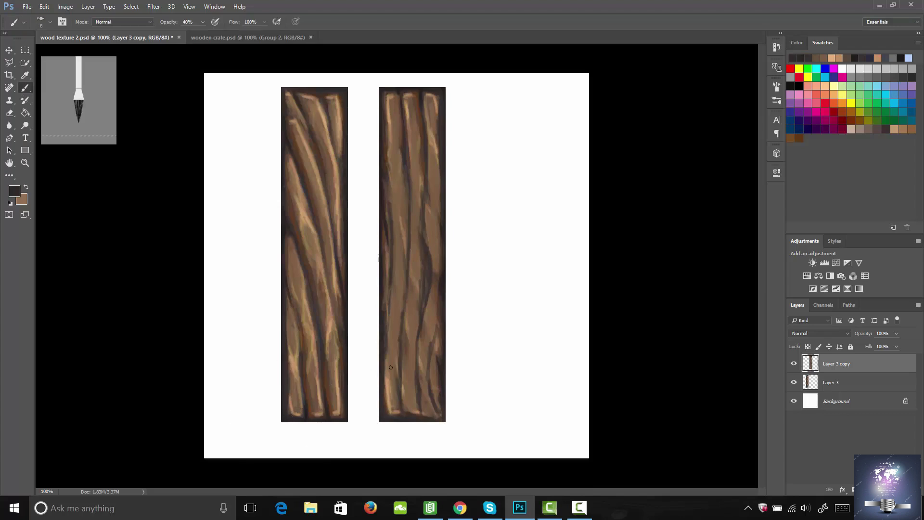
{"action": "left_click_drag", "start_coordinate": [425, 295], "coordinate": [430, 268]}
{"action": "mouse_move", "coordinate": [405, 306]}
{"action": "left_mouse_down"}
{"action": "mouse_move", "coordinate": [412, 193]}
{"action": "mouse_move", "coordinate": [402, 248]}
{"action": "left_mouse_up"}
- Sample a dark brown from the first plank's left edge and widen the copied plank's grooves in the middle, lower right and upper centre
{"action": "key", "text": "i"}
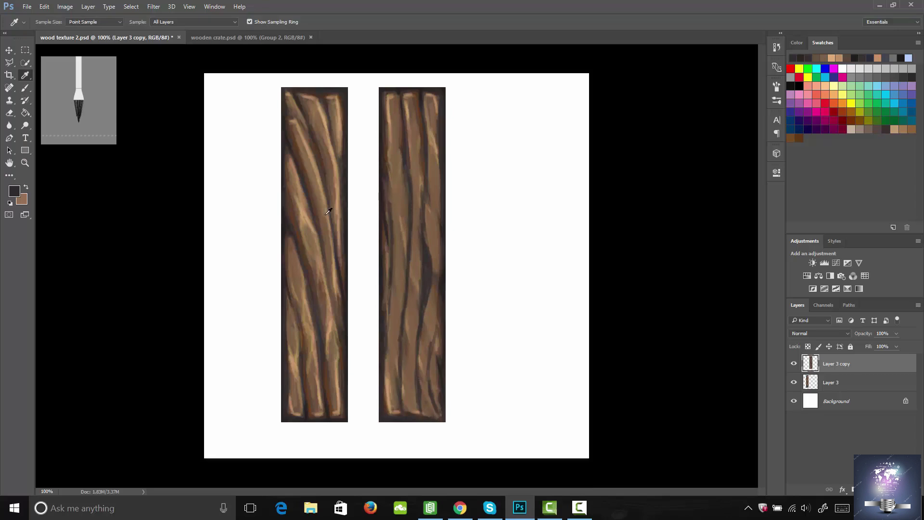
{"action": "left_click", "coordinate": [288, 180]}
{"action": "key", "text": "b"}
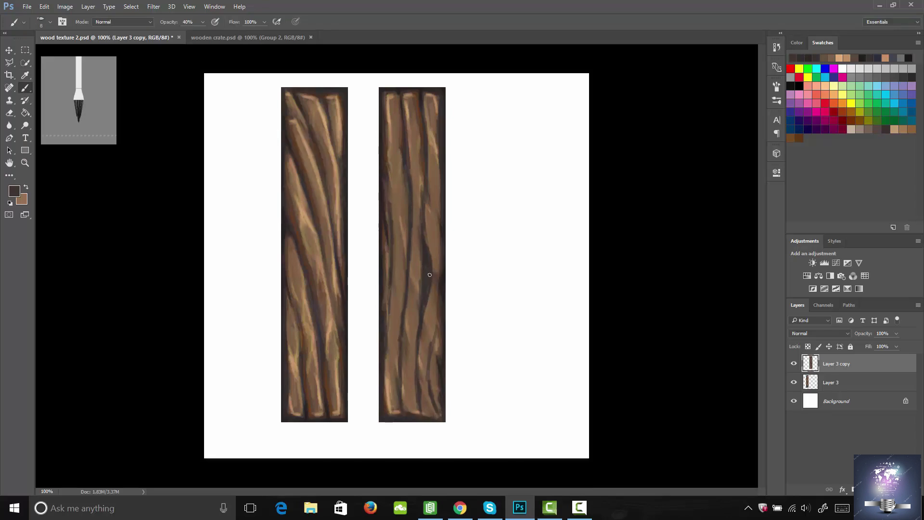
{"action": "mouse_move", "coordinate": [430, 275]}
{"action": "left_mouse_down"}
{"action": "mouse_move", "coordinate": [422, 313]}
{"action": "mouse_move", "coordinate": [428, 255]}
{"action": "mouse_move", "coordinate": [414, 275]}
{"action": "left_mouse_up"}
{"action": "mouse_move", "coordinate": [426, 210]}
{"action": "left_mouse_down"}
{"action": "mouse_move", "coordinate": [424, 99]}
{"action": "mouse_move", "coordinate": [422, 163]}
{"action": "mouse_move", "coordinate": [382, 154]}
{"action": "mouse_move", "coordinate": [388, 265]}
{"action": "left_mouse_up"}
{"action": "mouse_move", "coordinate": [439, 316]}
{"action": "left_mouse_down"}
{"action": "mouse_move", "coordinate": [429, 366]}
{"action": "mouse_move", "coordinate": [431, 380]}
{"action": "mouse_move", "coordinate": [431, 354]}
{"action": "mouse_move", "coordinate": [438, 410]}
{"action": "left_mouse_up"}
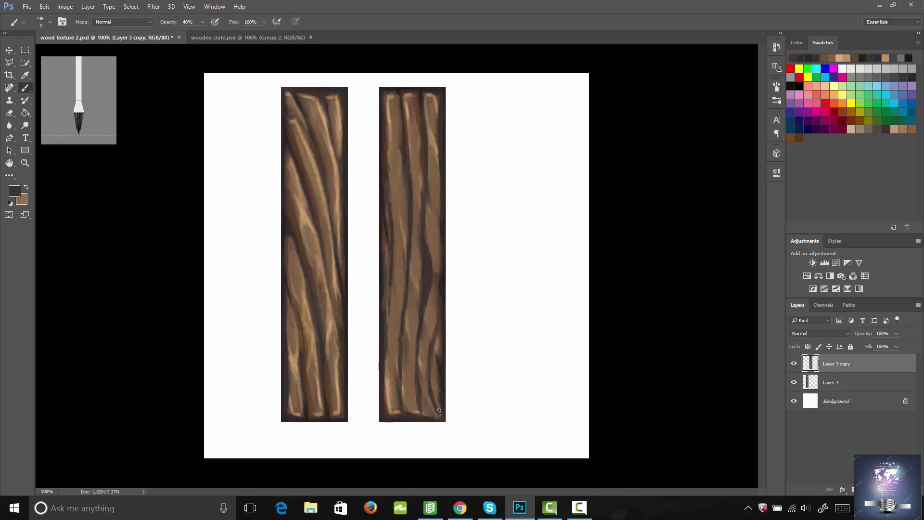
{"action": "mouse_move", "coordinate": [436, 339]}
{"action": "left_mouse_down"}
{"action": "mouse_move", "coordinate": [437, 355]}
{"action": "mouse_move", "coordinate": [436, 344]}
{"action": "left_mouse_up"}
{"action": "mouse_move", "coordinate": [432, 396]}
{"action": "left_mouse_down"}
{"action": "mouse_move", "coordinate": [431, 407]}
{"action": "mouse_move", "coordinate": [417, 380]}
{"action": "left_mouse_up"}
{"action": "left_click_drag", "start_coordinate": [423, 309], "coordinate": [397, 379]}
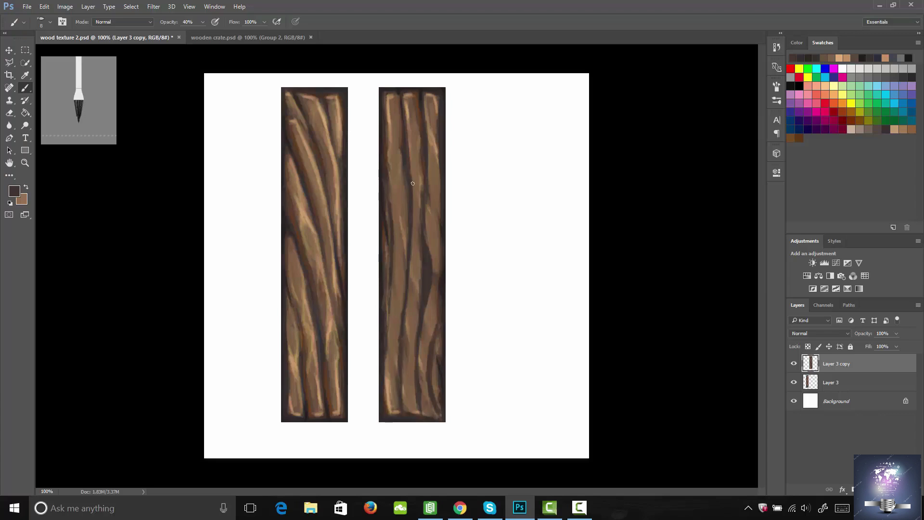
{"action": "left_click_drag", "start_coordinate": [412, 214], "coordinate": [408, 147]}
- Sample a light brown from the first plank's lower strands and paint it along the groove between the copy's left and middle strands
{"action": "key", "text": "i"}
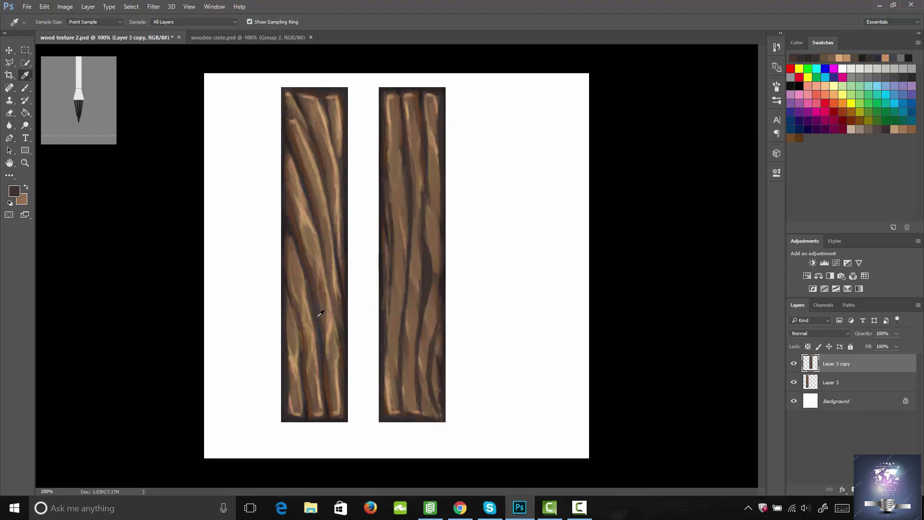
{"action": "left_click", "coordinate": [305, 391]}
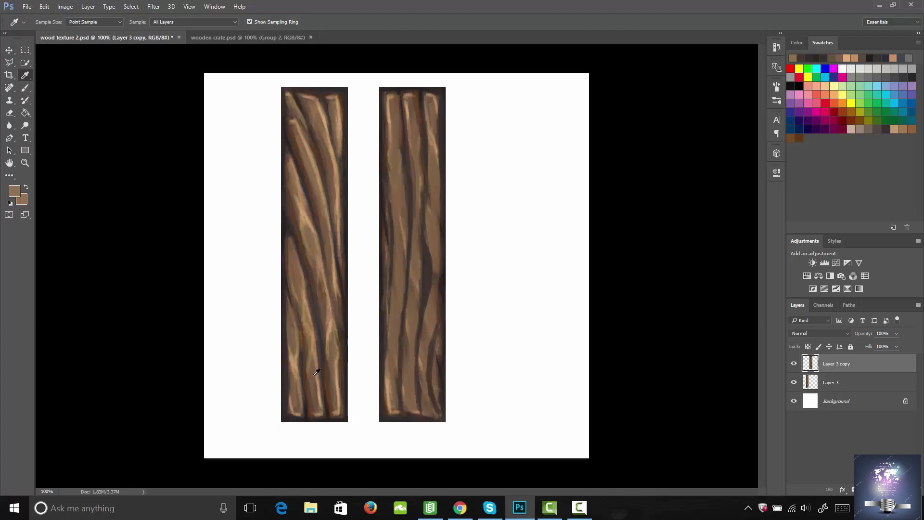
{"action": "key", "text": "b"}
{"action": "left_click_drag", "start_coordinate": [401, 311], "coordinate": [398, 331]}
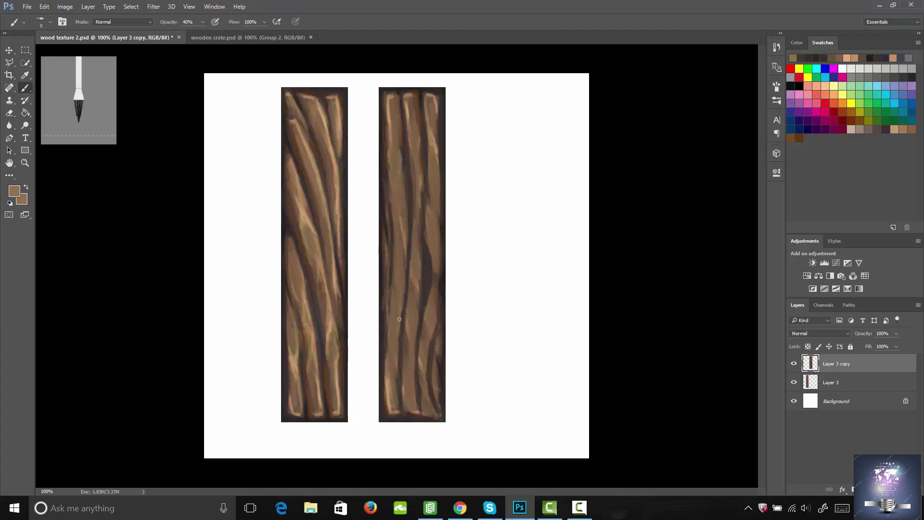
{"action": "left_click_drag", "start_coordinate": [403, 283], "coordinate": [407, 208]}
{"action": "left_click_drag", "start_coordinate": [406, 245], "coordinate": [403, 274]}
{"action": "left_click_drag", "start_coordinate": [402, 294], "coordinate": [399, 327]}
{"action": "left_click_drag", "start_coordinate": [398, 375], "coordinate": [398, 389]}
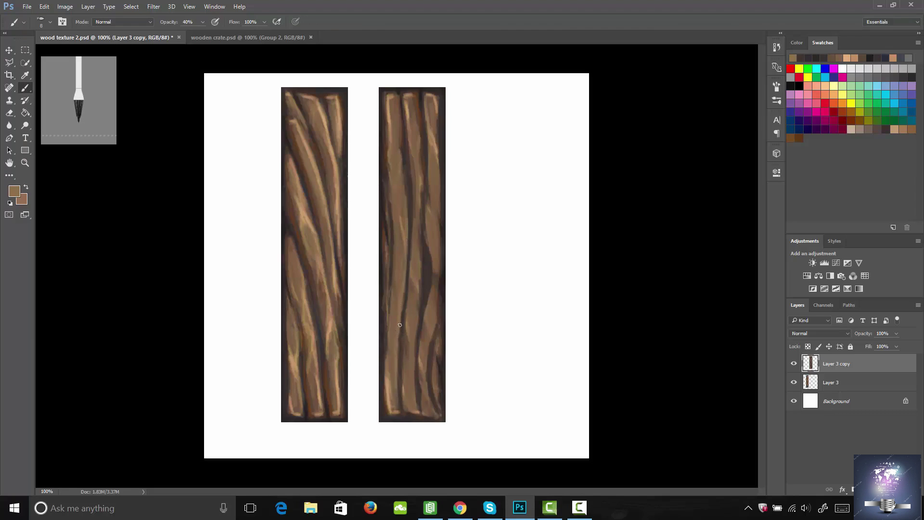
- Continue the light brown along the copied plank's upper left strand, its left edge and the lower right strands
{"action": "left_click_drag", "start_coordinate": [408, 229], "coordinate": [407, 227]}
{"action": "left_click_drag", "start_coordinate": [403, 183], "coordinate": [406, 206]}
{"action": "mouse_move", "coordinate": [399, 136]}
{"action": "left_mouse_down"}
{"action": "mouse_move", "coordinate": [403, 173]}
{"action": "mouse_move", "coordinate": [400, 115]}
{"action": "mouse_move", "coordinate": [404, 183]}
{"action": "left_mouse_up"}
{"action": "mouse_move", "coordinate": [393, 220]}
{"action": "left_mouse_down"}
{"action": "mouse_move", "coordinate": [388, 251]}
{"action": "mouse_move", "coordinate": [387, 223]}
{"action": "mouse_move", "coordinate": [388, 260]}
{"action": "mouse_move", "coordinate": [387, 211]}
{"action": "mouse_move", "coordinate": [386, 276]}
{"action": "left_mouse_up"}
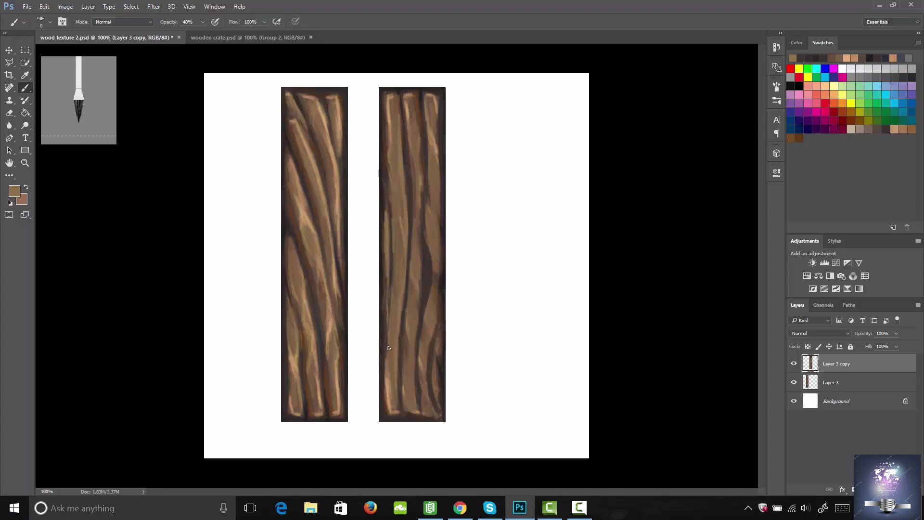
{"action": "mouse_move", "coordinate": [436, 363]}
{"action": "left_mouse_down"}
{"action": "mouse_move", "coordinate": [441, 409]}
{"action": "mouse_move", "coordinate": [432, 413]}
{"action": "mouse_move", "coordinate": [425, 363]}
{"action": "left_mouse_up"}
{"action": "left_click", "coordinate": [425, 358]}
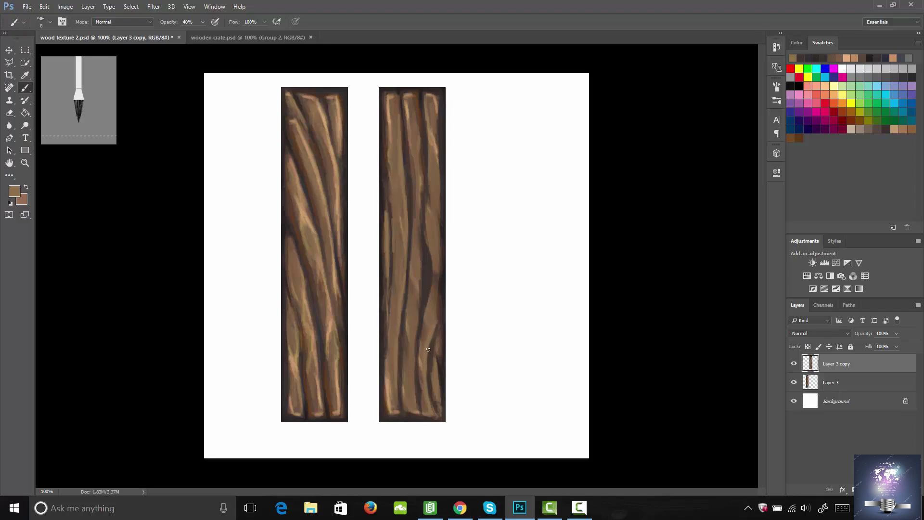
- Shrink the brush by two steps and extend the light brown of the right strand along the copied plank's right edge
{"action": "key", "text": "bracketleft"}
{"action": "key", "text": "bracketleft"}
{"action": "left_click_drag", "start_coordinate": [438, 315], "coordinate": [442, 230]}
{"action": "mouse_move", "coordinate": [441, 280]}
{"action": "left_mouse_down"}
{"action": "mouse_move", "coordinate": [442, 261]}
{"action": "mouse_move", "coordinate": [438, 276]}
{"action": "left_mouse_up"}
{"action": "mouse_move", "coordinate": [439, 235]}
{"action": "left_mouse_down"}
{"action": "mouse_move", "coordinate": [439, 169]}
{"action": "mouse_move", "coordinate": [440, 206]}
{"action": "left_mouse_up"}
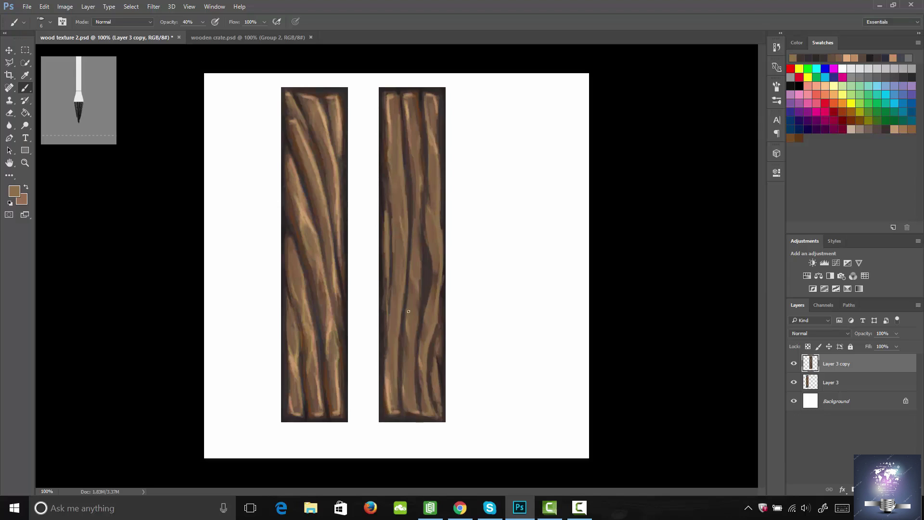
- Paint fine light brown strokes along the facing edges of the copied plank's left and middle strands
{"action": "mouse_move", "coordinate": [408, 311]}
{"action": "left_mouse_down"}
{"action": "mouse_move", "coordinate": [406, 341]}
{"action": "mouse_move", "coordinate": [411, 284]}
{"action": "left_mouse_up"}
{"action": "left_click_drag", "start_coordinate": [406, 356], "coordinate": [406, 371]}
{"action": "left_click_drag", "start_coordinate": [406, 367], "coordinate": [406, 377]}
{"action": "left_click_drag", "start_coordinate": [408, 255], "coordinate": [405, 227]}
{"action": "left_click_drag", "start_coordinate": [402, 182], "coordinate": [403, 189]}
{"action": "left_click_drag", "start_coordinate": [398, 102], "coordinate": [401, 267]}
{"action": "left_click_drag", "start_coordinate": [400, 380], "coordinate": [398, 334]}
- Sample a warm dark brown from the first plank and shade the copy's middle and right strands beside their grooves
{"action": "key", "text": "i"}
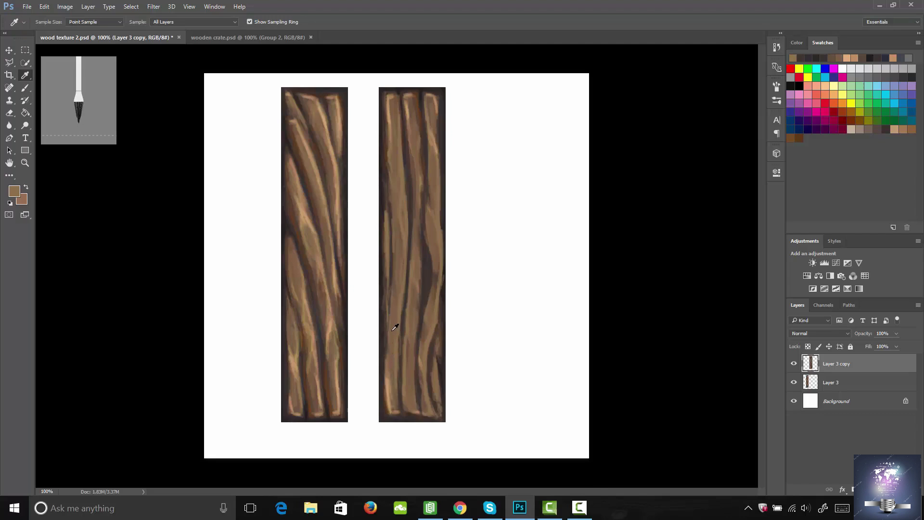
{"action": "left_click", "coordinate": [303, 219]}
{"action": "key", "text": "b"}
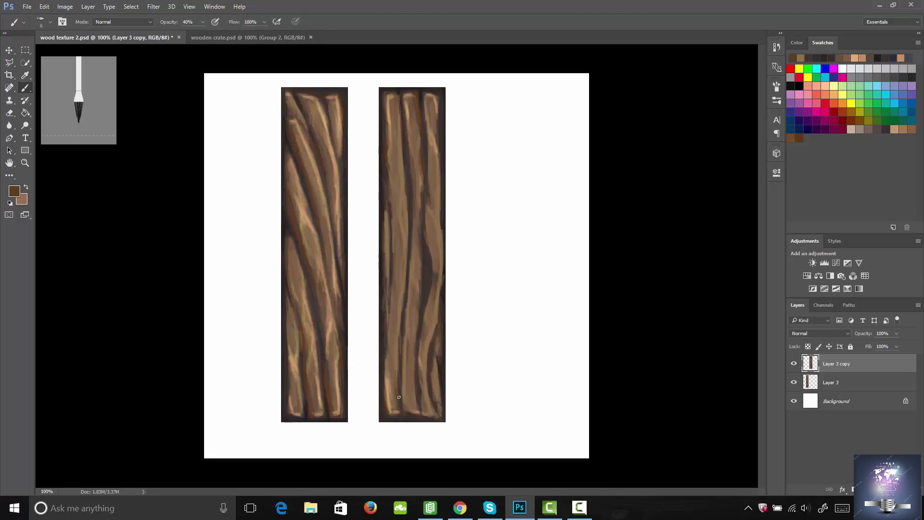
{"action": "mouse_move", "coordinate": [398, 397]}
{"action": "left_mouse_down"}
{"action": "mouse_move", "coordinate": [404, 331]}
{"action": "mouse_move", "coordinate": [405, 413]}
{"action": "mouse_move", "coordinate": [410, 321]}
{"action": "mouse_move", "coordinate": [423, 399]}
{"action": "mouse_move", "coordinate": [420, 343]}
{"action": "left_mouse_up"}
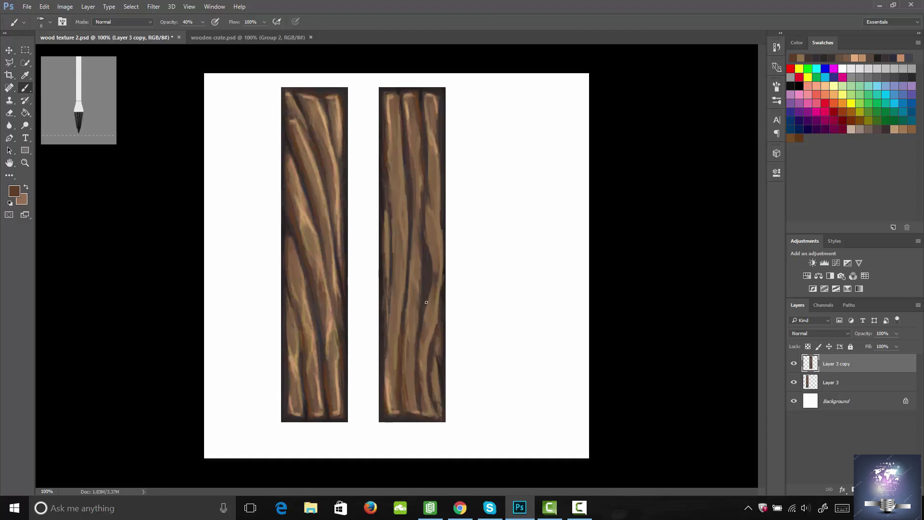
{"action": "mouse_move", "coordinate": [426, 302]}
{"action": "left_mouse_down"}
{"action": "mouse_move", "coordinate": [428, 229]}
{"action": "mouse_move", "coordinate": [433, 255]}
{"action": "mouse_move", "coordinate": [435, 270]}
{"action": "mouse_move", "coordinate": [423, 220]}
{"action": "mouse_move", "coordinate": [428, 210]}
{"action": "mouse_move", "coordinate": [437, 217]}
{"action": "mouse_move", "coordinate": [437, 189]}
{"action": "mouse_move", "coordinate": [419, 146]}
{"action": "mouse_move", "coordinate": [414, 181]}
{"action": "left_mouse_up"}
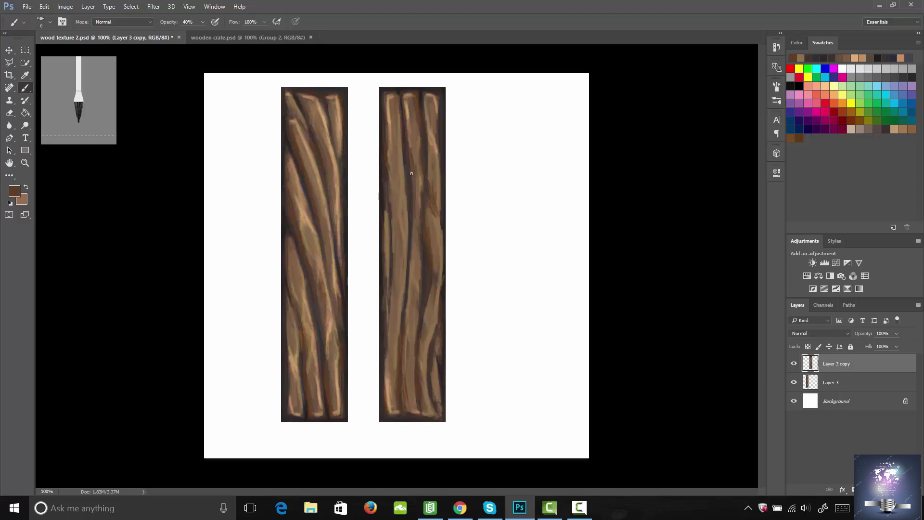
{"action": "left_click_drag", "start_coordinate": [407, 134], "coordinate": [411, 196]}
{"action": "mouse_move", "coordinate": [430, 295]}
{"action": "left_mouse_down"}
{"action": "mouse_move", "coordinate": [422, 354]}
{"action": "mouse_move", "coordinate": [434, 346]}
{"action": "mouse_move", "coordinate": [440, 315]}
{"action": "mouse_move", "coordinate": [440, 338]}
{"action": "left_mouse_up"}
- Sample the near-black from the first plank's right edge and deepen the copy's grooves beside the right strand and at the left edge
{"action": "key", "text": "i"}
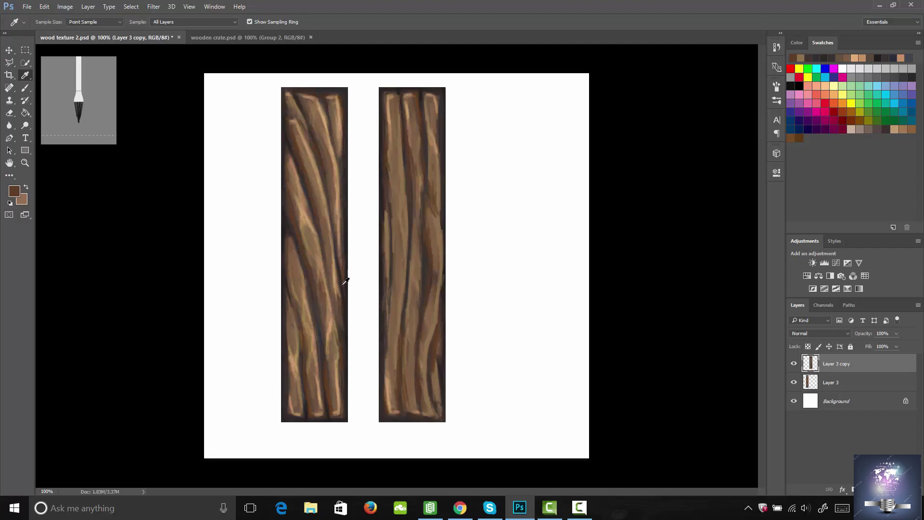
{"action": "left_click", "coordinate": [345, 281]}
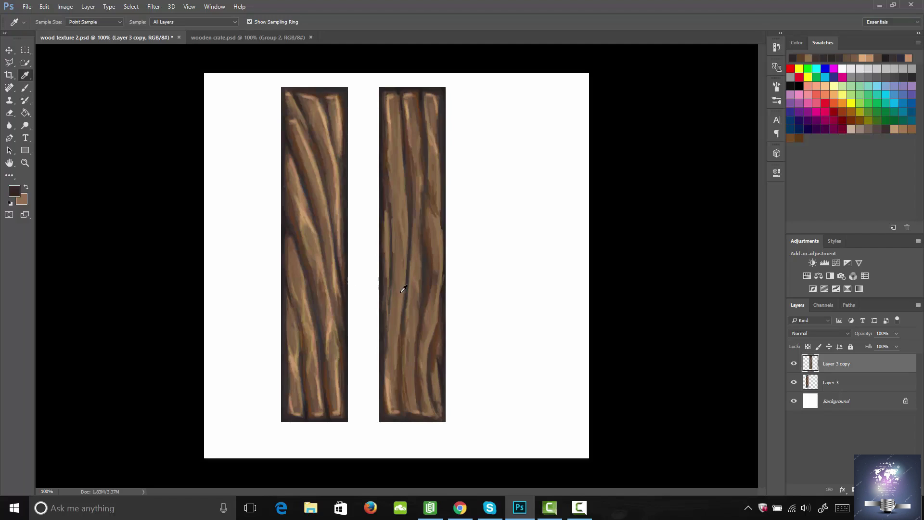
{"action": "key", "text": "b"}
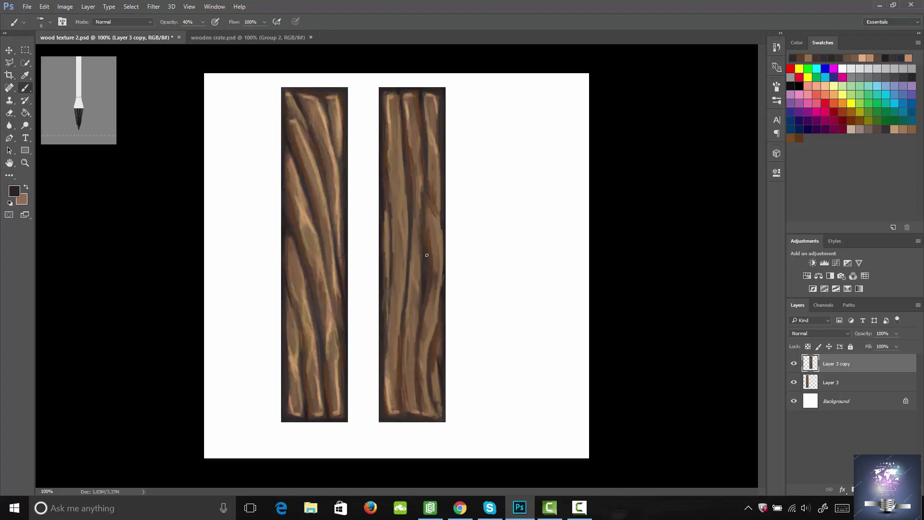
{"action": "left_click_drag", "start_coordinate": [430, 277], "coordinate": [424, 255]}
{"action": "left_click_drag", "start_coordinate": [422, 213], "coordinate": [425, 198]}
{"action": "mouse_move", "coordinate": [424, 283]}
{"action": "left_mouse_down"}
{"action": "mouse_move", "coordinate": [420, 385]}
{"action": "mouse_move", "coordinate": [416, 361]}
{"action": "left_mouse_up"}
{"action": "left_click_drag", "start_coordinate": [389, 209], "coordinate": [392, 232]}
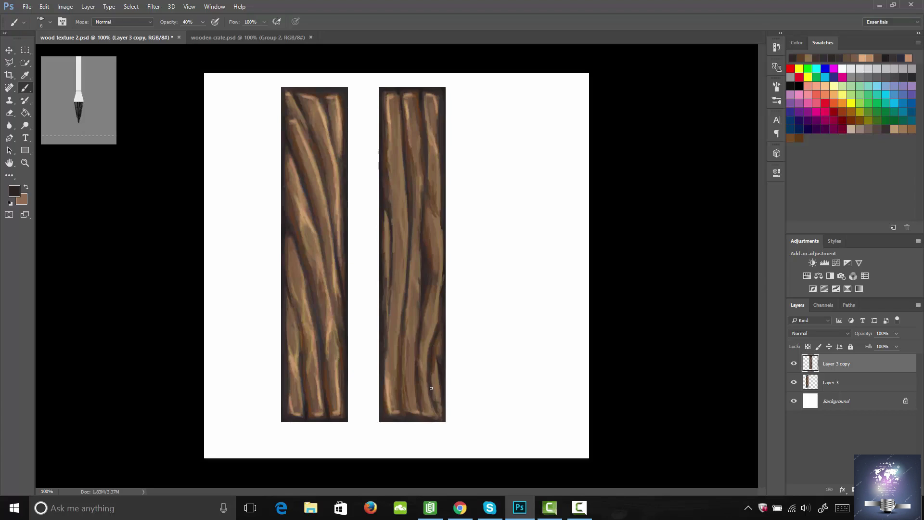
- Sample a light tan from the first plank and paint highlights on the copy's strand tops and down its left strand
{"action": "key", "text": "i"}
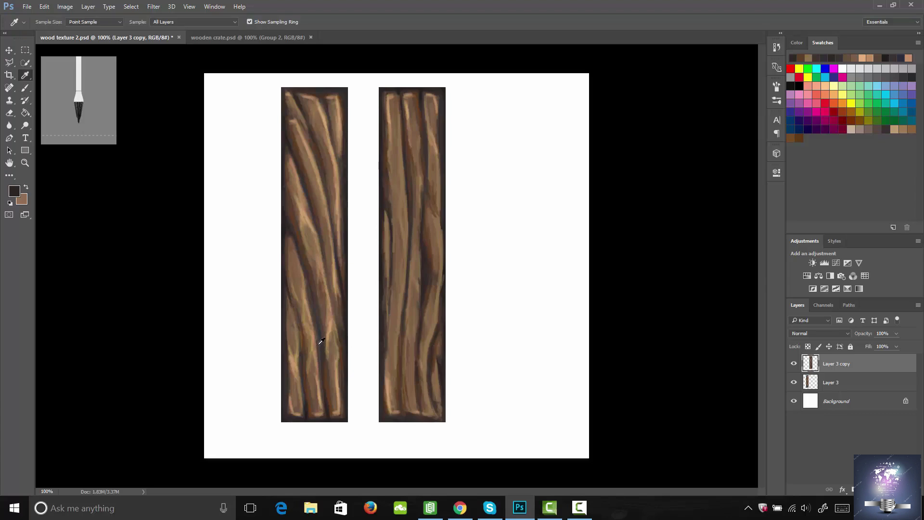
{"action": "left_click", "coordinate": [318, 341]}
{"action": "key", "text": "b"}
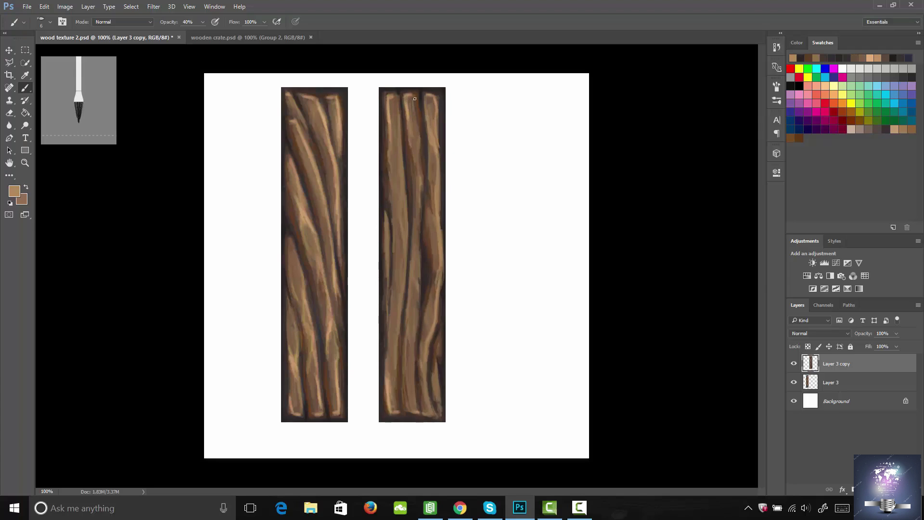
{"action": "mouse_move", "coordinate": [415, 99]}
{"action": "left_mouse_down"}
{"action": "mouse_move", "coordinate": [417, 147]}
{"action": "mouse_move", "coordinate": [397, 194]}
{"action": "left_mouse_up"}
{"action": "mouse_move", "coordinate": [393, 192]}
{"action": "left_mouse_down"}
{"action": "mouse_move", "coordinate": [405, 256]}
{"action": "mouse_move", "coordinate": [399, 306]}
{"action": "left_mouse_up"}
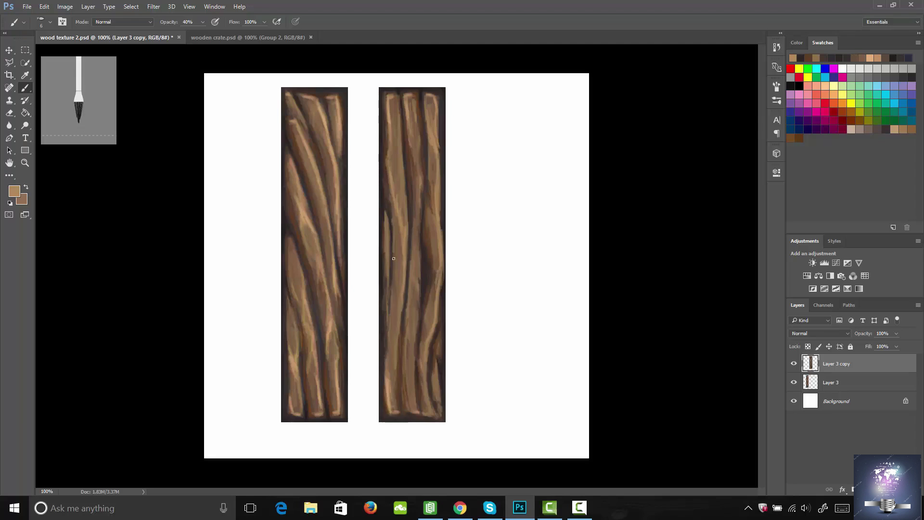
{"action": "mouse_move", "coordinate": [394, 259]}
{"action": "left_mouse_down"}
{"action": "mouse_move", "coordinate": [391, 331]}
{"action": "mouse_move", "coordinate": [398, 312]}
{"action": "left_mouse_up"}
- Paint tan highlights on the copied plank's lower strands, right strand and the right side of its middle strand
{"action": "mouse_move", "coordinate": [405, 407]}
{"action": "left_mouse_down"}
{"action": "mouse_move", "coordinate": [415, 411]}
{"action": "mouse_move", "coordinate": [426, 380]}
{"action": "mouse_move", "coordinate": [439, 404]}
{"action": "mouse_move", "coordinate": [439, 388]}
{"action": "left_mouse_up"}
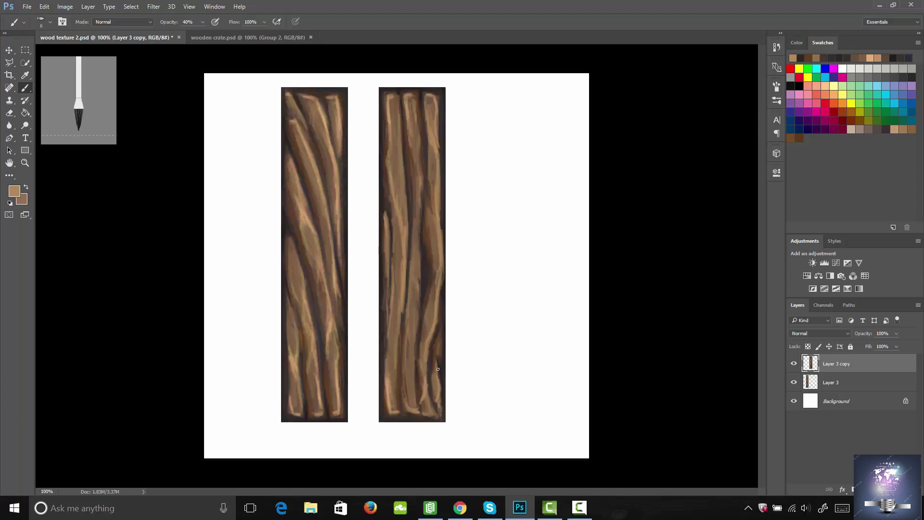
{"action": "left_click_drag", "start_coordinate": [439, 282], "coordinate": [437, 301]}
{"action": "left_click_drag", "start_coordinate": [419, 265], "coordinate": [418, 301]}
{"action": "left_click_drag", "start_coordinate": [417, 262], "coordinate": [425, 166]}
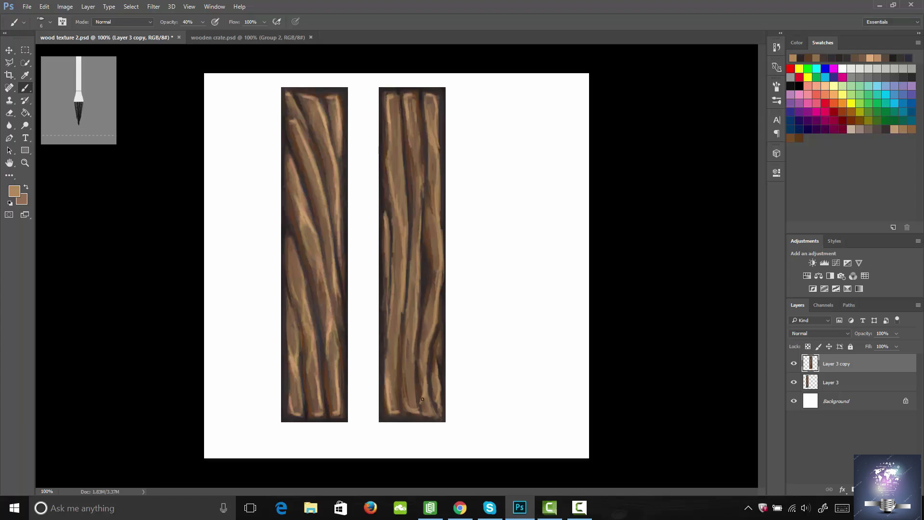
- Sample the near-black from the copied plank's right edge and clean up the strand ends in its lower right corner
{"action": "key", "text": "i"}
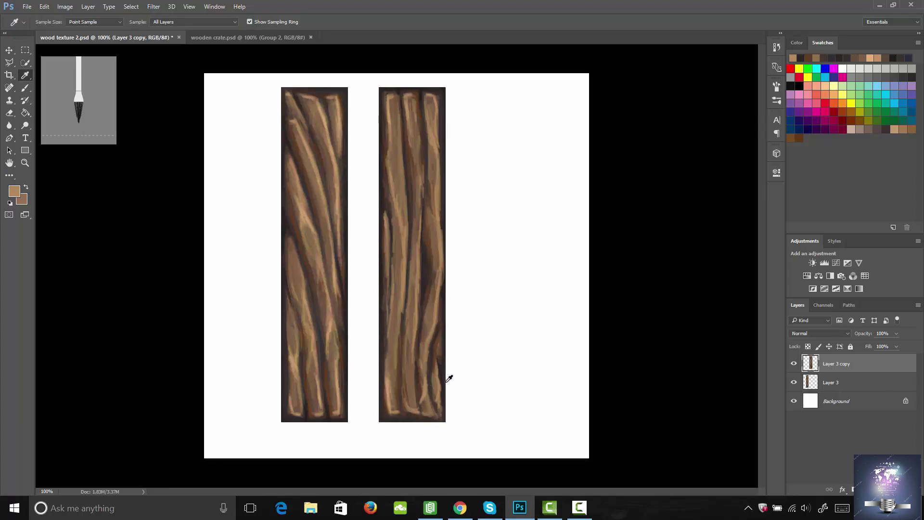
{"action": "left_click", "coordinate": [445, 375]}
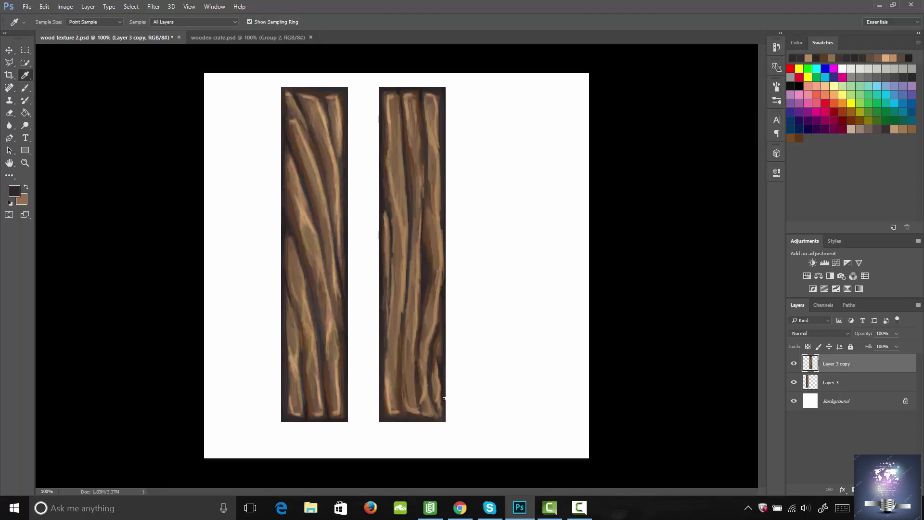
{"action": "key", "text": "b"}
{"action": "left_click_drag", "start_coordinate": [441, 404], "coordinate": [441, 406]}
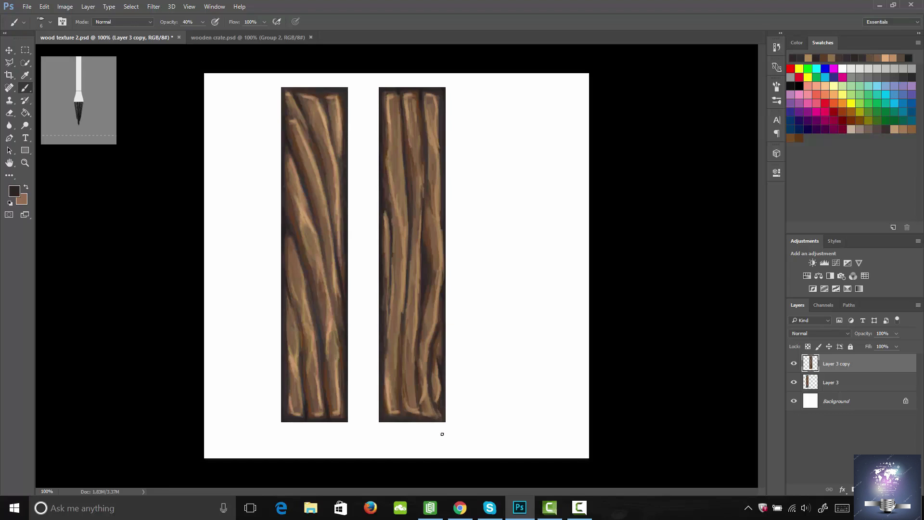
{"action": "left_click_drag", "start_coordinate": [423, 406], "coordinate": [424, 409]}
- Sample the brown of the copy's lower right strand and blend it at 20% opacity over the strand's end and the middle strand
{"action": "key", "text": "i"}
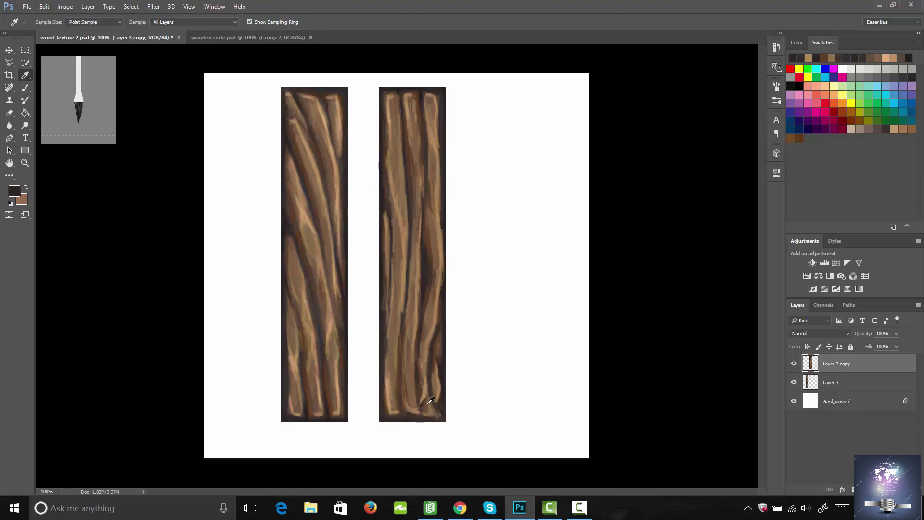
{"action": "left_click", "coordinate": [430, 403]}
{"action": "key", "text": "b"}
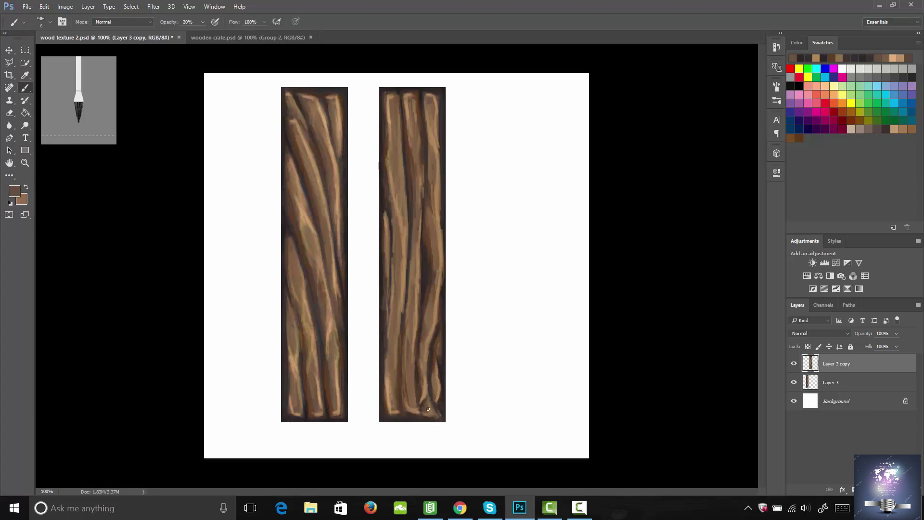
{"action": "mouse_move", "coordinate": [428, 412]}
{"action": "left_mouse_down"}
{"action": "mouse_move", "coordinate": [436, 369]}
{"action": "mouse_move", "coordinate": [428, 349]}
{"action": "mouse_move", "coordinate": [432, 397]}
{"action": "left_mouse_up"}
{"action": "left_click", "coordinate": [428, 397]}
{"action": "mouse_move", "coordinate": [408, 278]}
{"action": "left_mouse_down"}
{"action": "mouse_move", "coordinate": [405, 301]}
{"action": "mouse_move", "coordinate": [412, 256]}
{"action": "left_mouse_up"}
- Sample the tan from the lower right strand and, at 40% opacity, highlight the left side of the copied plank's right strand
{"action": "key", "text": "i"}
{"action": "left_click", "coordinate": [427, 388]}
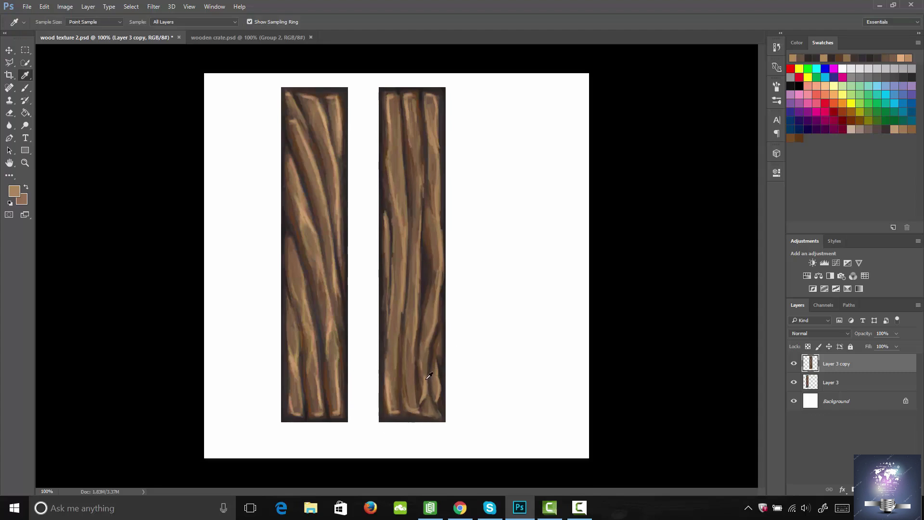
{"action": "key", "text": "b"}
{"action": "left_click_drag", "start_coordinate": [424, 310], "coordinate": [423, 331]}
{"action": "key", "text": "4"}
{"action": "mouse_move", "coordinate": [427, 291]}
{"action": "left_mouse_down"}
{"action": "mouse_move", "coordinate": [421, 322]}
{"action": "mouse_move", "coordinate": [425, 308]}
{"action": "left_mouse_up"}
{"action": "mouse_move", "coordinate": [422, 339]}
{"action": "left_mouse_down"}
{"action": "mouse_move", "coordinate": [429, 269]}
{"action": "mouse_move", "coordinate": [429, 286]}
{"action": "left_mouse_up"}
- Draw a small tan spiral knot in the dark gap beside the middle of the copied plank's right strand
{"action": "left_click_drag", "start_coordinate": [431, 268], "coordinate": [425, 279]}
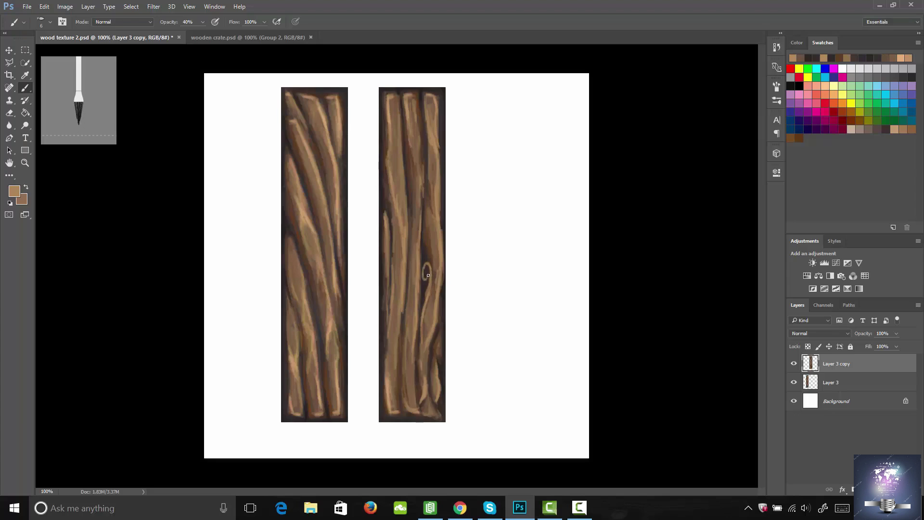
{"action": "left_click", "coordinate": [427, 276]}
{"action": "left_click_drag", "start_coordinate": [428, 275], "coordinate": [429, 276]}
- Sample the dark brown beside the spiral knot and touch up the shading around it with the brush
{"action": "key", "text": "i"}
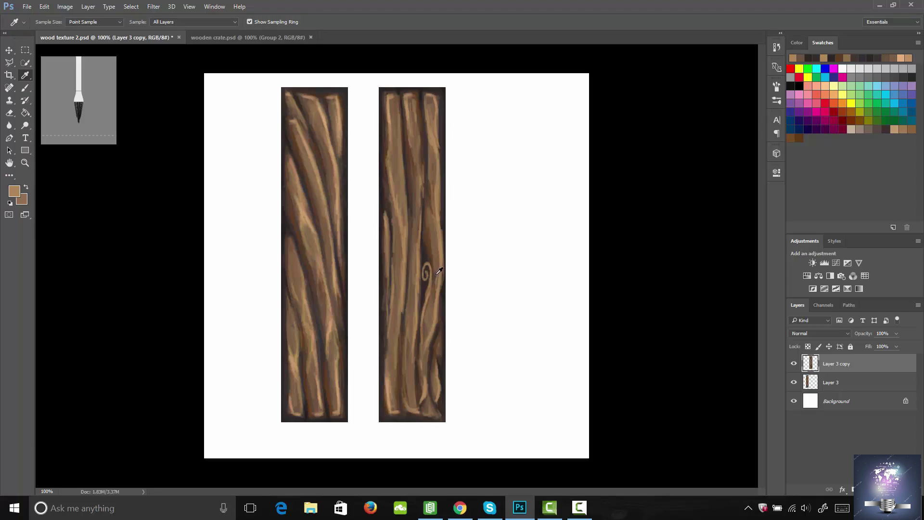
{"action": "left_click", "coordinate": [438, 271]}
{"action": "key", "text": "b"}
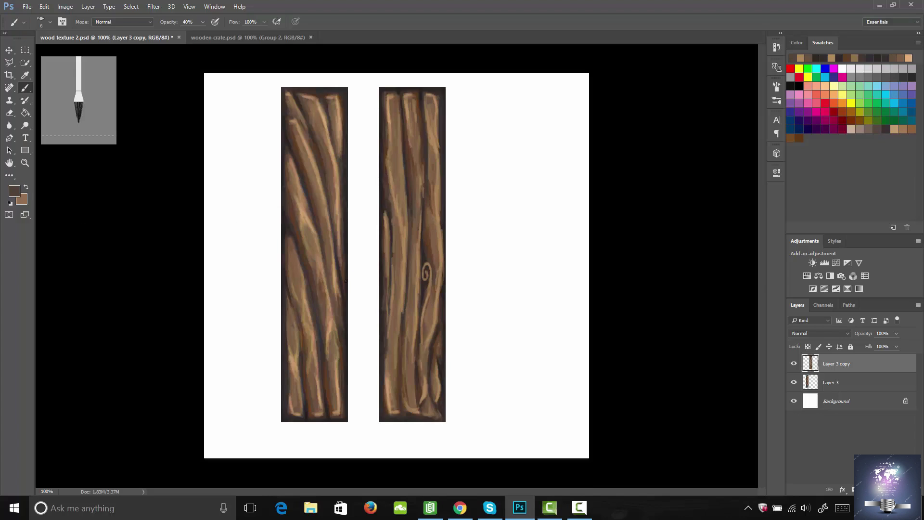
- Sample the tan from the copied plank's lower left strand, lighten it, and highlight the left strand's edge, the knot and the right strand down to its lower end
{"action": "key", "text": "i"}
{"action": "left_click", "coordinate": [389, 355]}
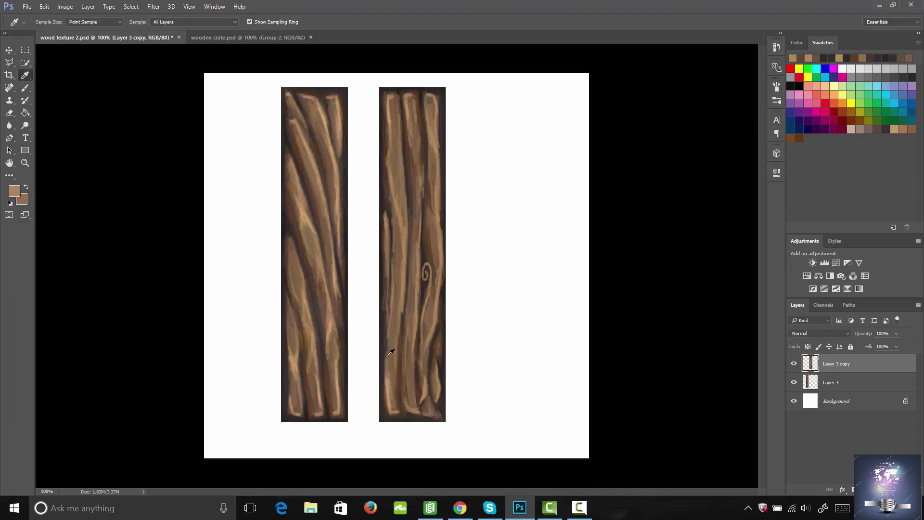
{"action": "left_click", "coordinate": [14, 191]}
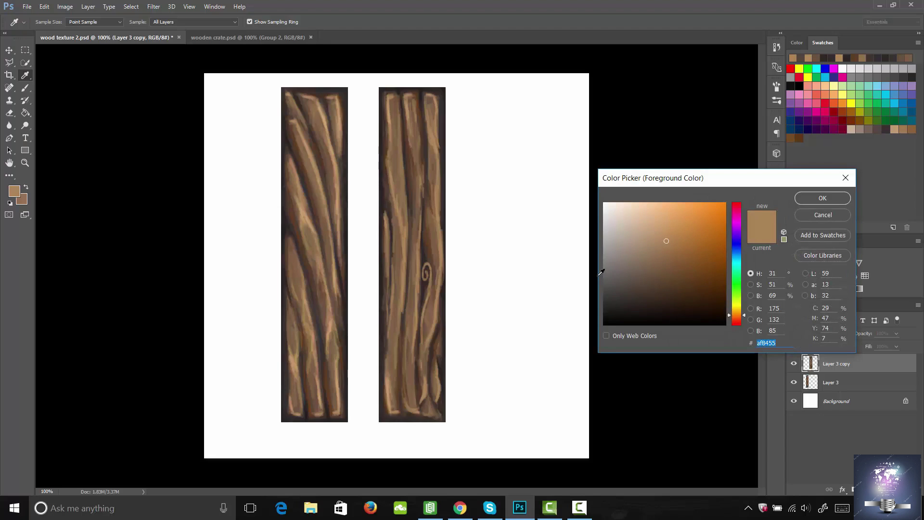
{"action": "left_click", "coordinate": [822, 198]}
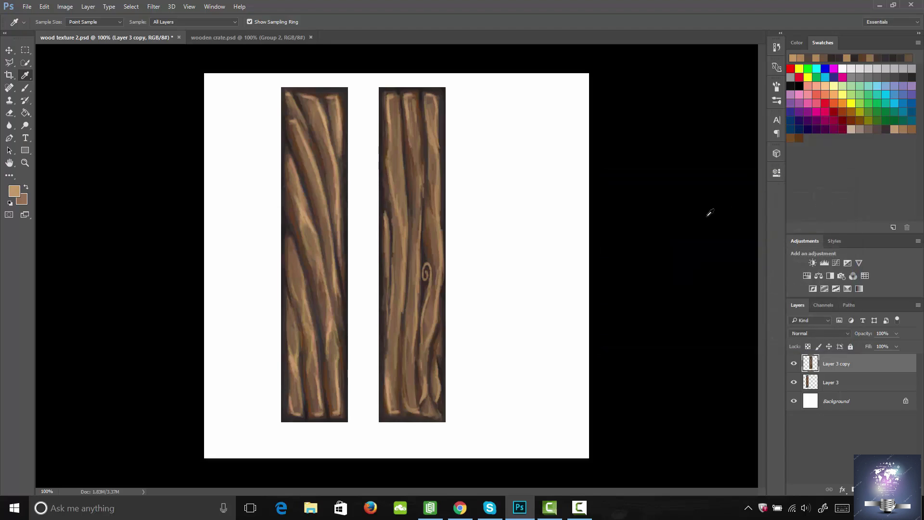
{"action": "key", "text": "b"}
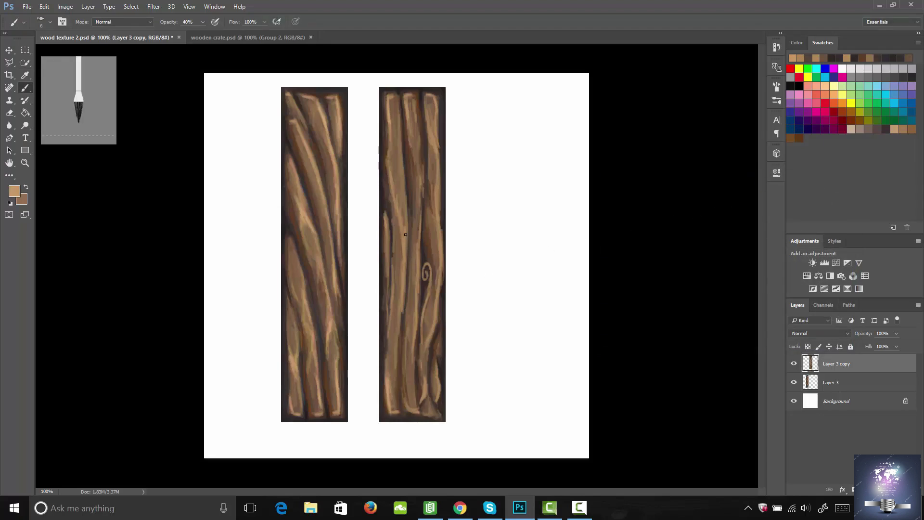
{"action": "left_click_drag", "start_coordinate": [405, 238], "coordinate": [402, 226]}
{"action": "left_click_drag", "start_coordinate": [426, 263], "coordinate": [429, 344]}
{"action": "left_click_drag", "start_coordinate": [435, 309], "coordinate": [432, 330]}
{"action": "mouse_move", "coordinate": [436, 285]}
{"action": "left_mouse_down"}
{"action": "mouse_move", "coordinate": [434, 302]}
{"action": "mouse_move", "coordinate": [441, 264]}
{"action": "left_mouse_up"}
{"action": "mouse_move", "coordinate": [420, 402]}
{"action": "left_mouse_down"}
{"action": "mouse_move", "coordinate": [421, 374]}
{"action": "mouse_move", "coordinate": [438, 388]}
{"action": "left_mouse_up"}
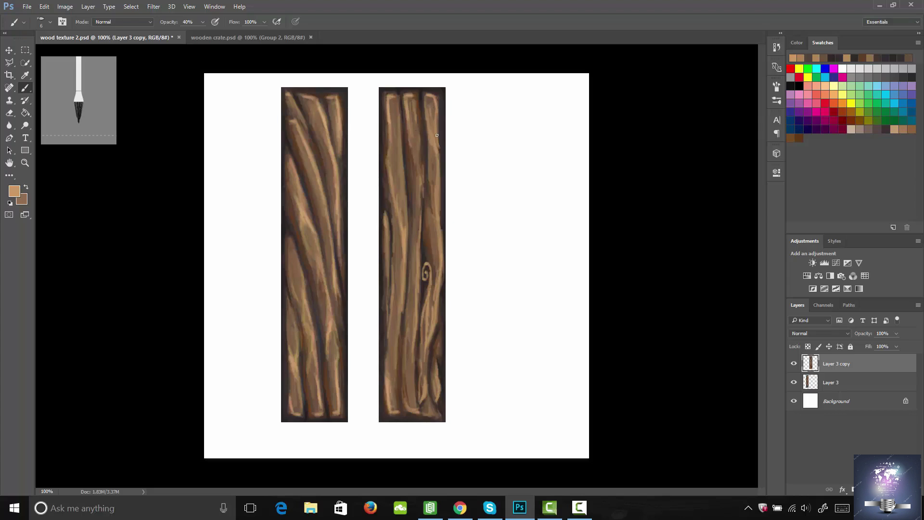
{"action": "left_click", "coordinate": [579, 507]}
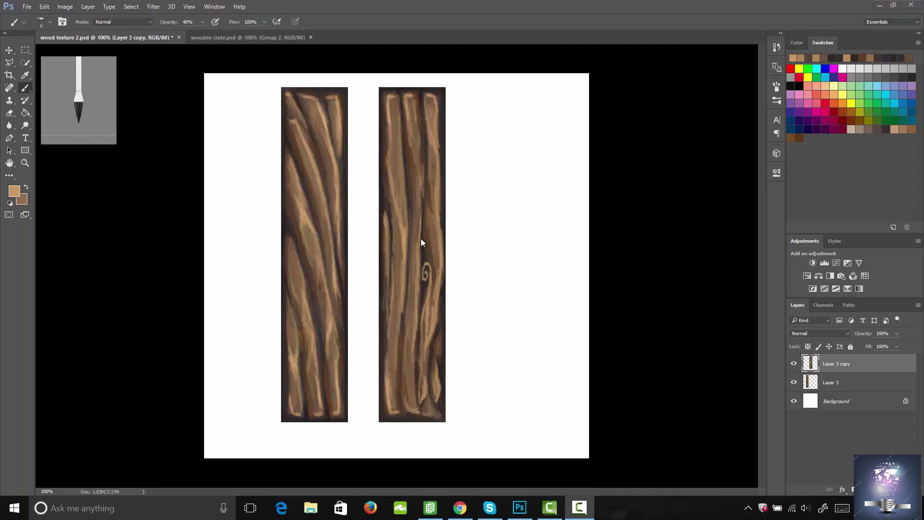
- Sample the near-black from the gap beside the copy's upper right strand and deepen the upper groove between its left and middle strands
{"action": "key", "text": "i"}
{"action": "left_click", "coordinate": [428, 146]}
{"action": "key", "text": "b"}
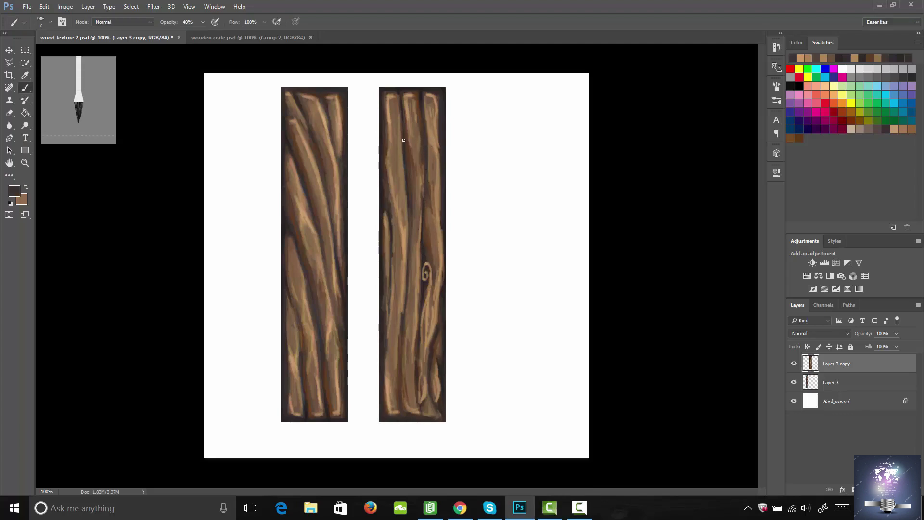
{"action": "left_click_drag", "start_coordinate": [402, 145], "coordinate": [408, 193]}
- Sample the brown from the copy's lower right strand and paint it along that strand's upper part and over the small tip at the plank's lower end
{"action": "key", "text": "i"}
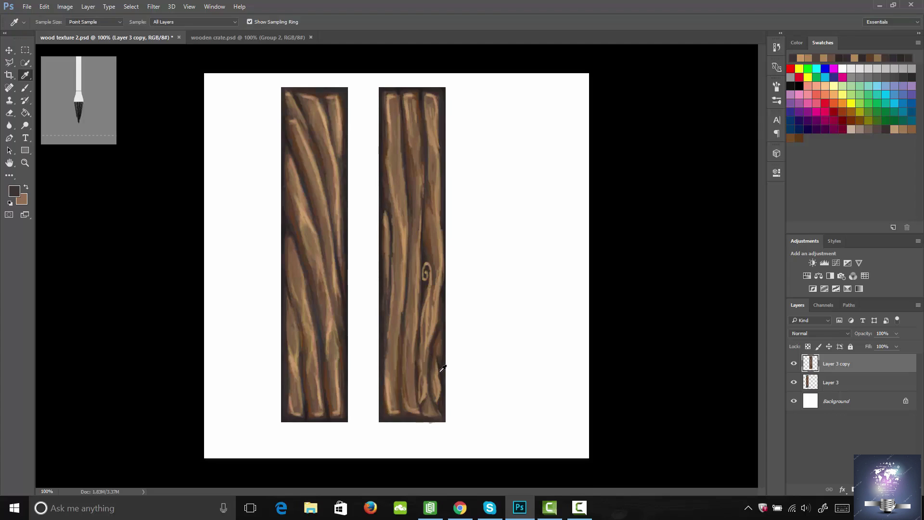
{"action": "left_click", "coordinate": [438, 369]}
{"action": "key", "text": "b"}
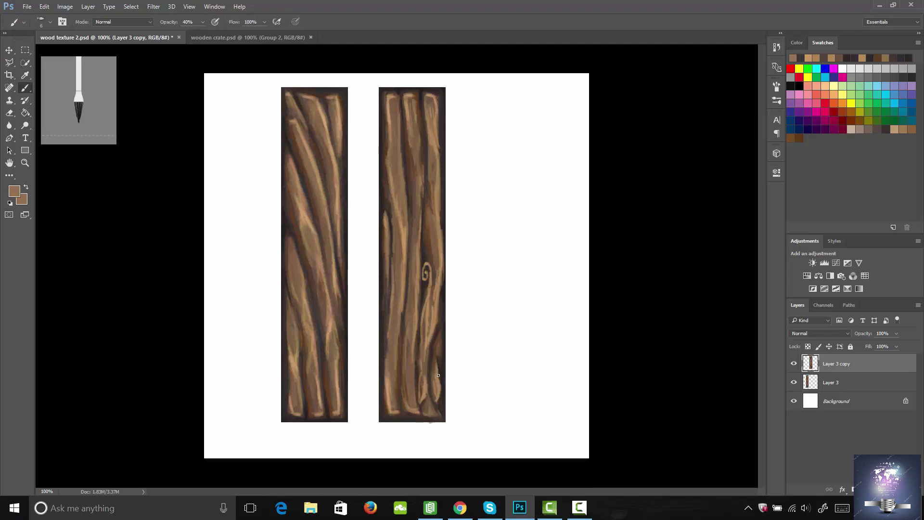
{"action": "mouse_move", "coordinate": [436, 356]}
{"action": "left_mouse_down"}
{"action": "mouse_move", "coordinate": [439, 400]}
{"action": "mouse_move", "coordinate": [429, 406]}
{"action": "mouse_move", "coordinate": [422, 400]}
{"action": "mouse_move", "coordinate": [437, 330]}
{"action": "left_mouse_up"}
{"action": "left_click_drag", "start_coordinate": [428, 415], "coordinate": [433, 413]}
- Sample the color between the copy's lower right strand ends and blend the small tip at the plank's lower end
{"action": "key", "text": "i"}
{"action": "left_click", "coordinate": [433, 397]}
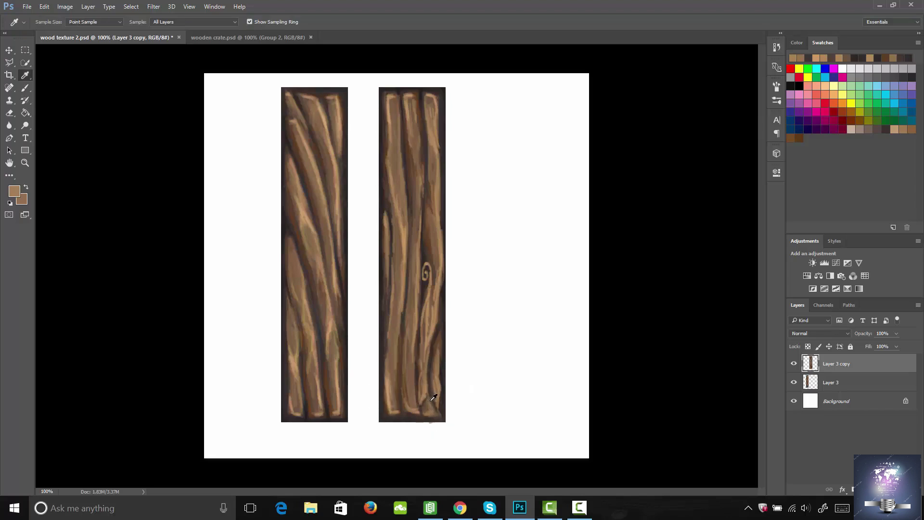
{"action": "key", "text": "b"}
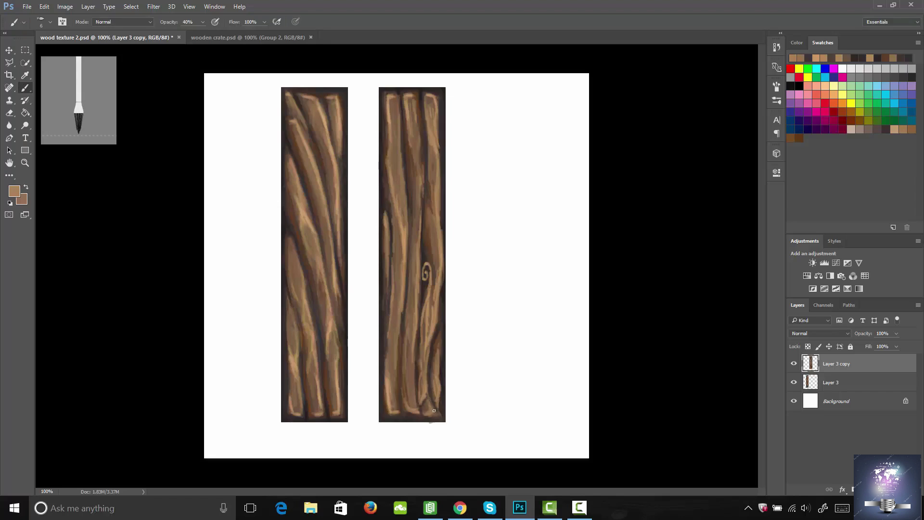